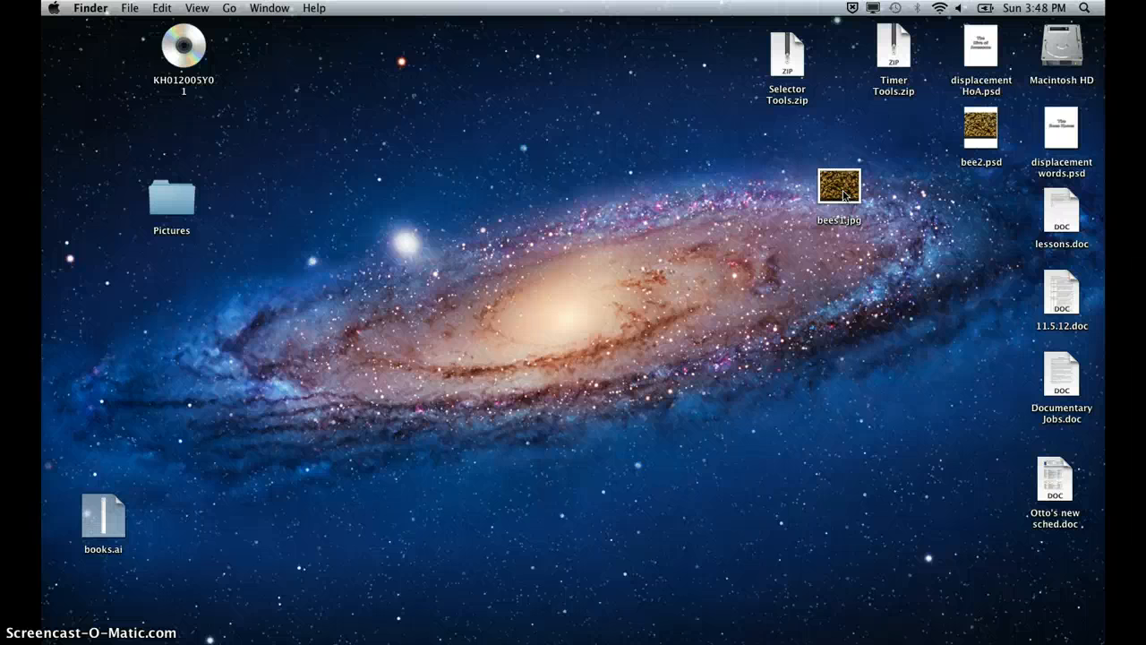
# Step: Open bees1.jpg from the desktop in Photoshop and arrange its enlarged window and the floating palettes so the whole picture is unobstructed
pyautogui.moveTo(847, 194); pyautogui.dragTo(305, 641)
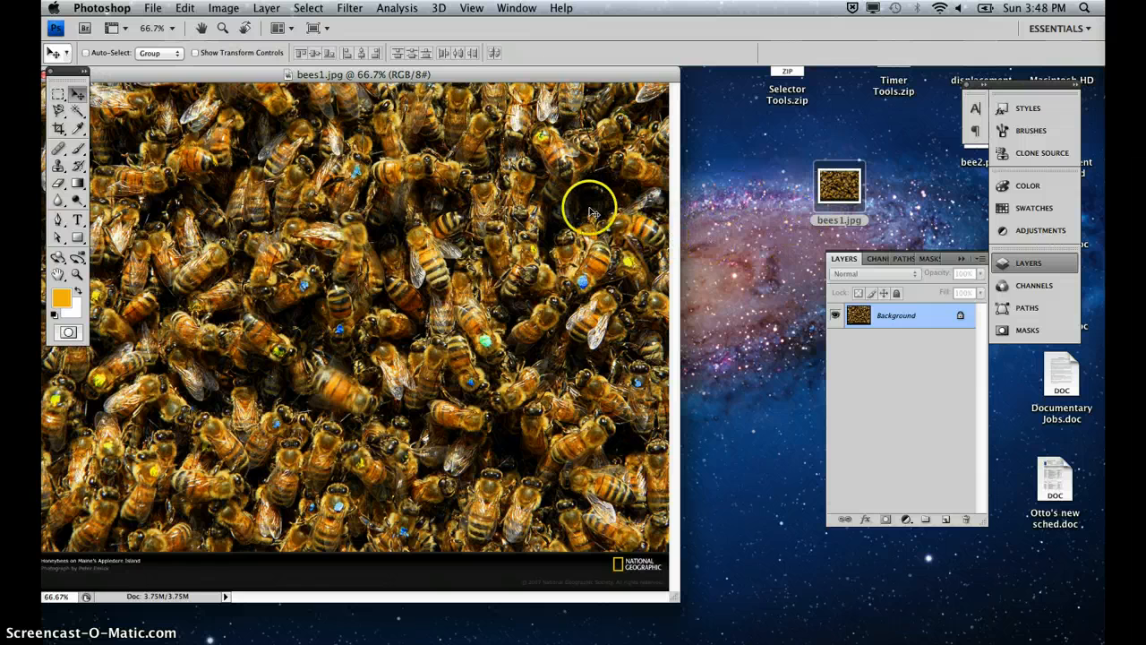
pyautogui.moveTo(375, 75); pyautogui.dragTo(433, 73)
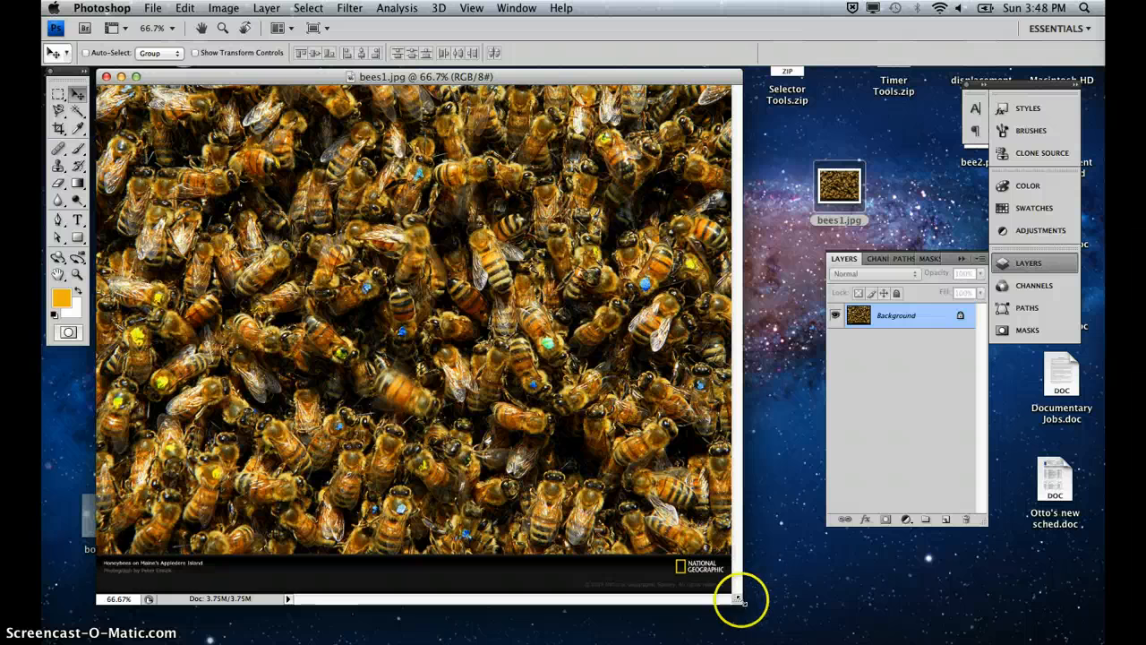
pyautogui.moveTo(740, 598); pyautogui.dragTo(810, 620)
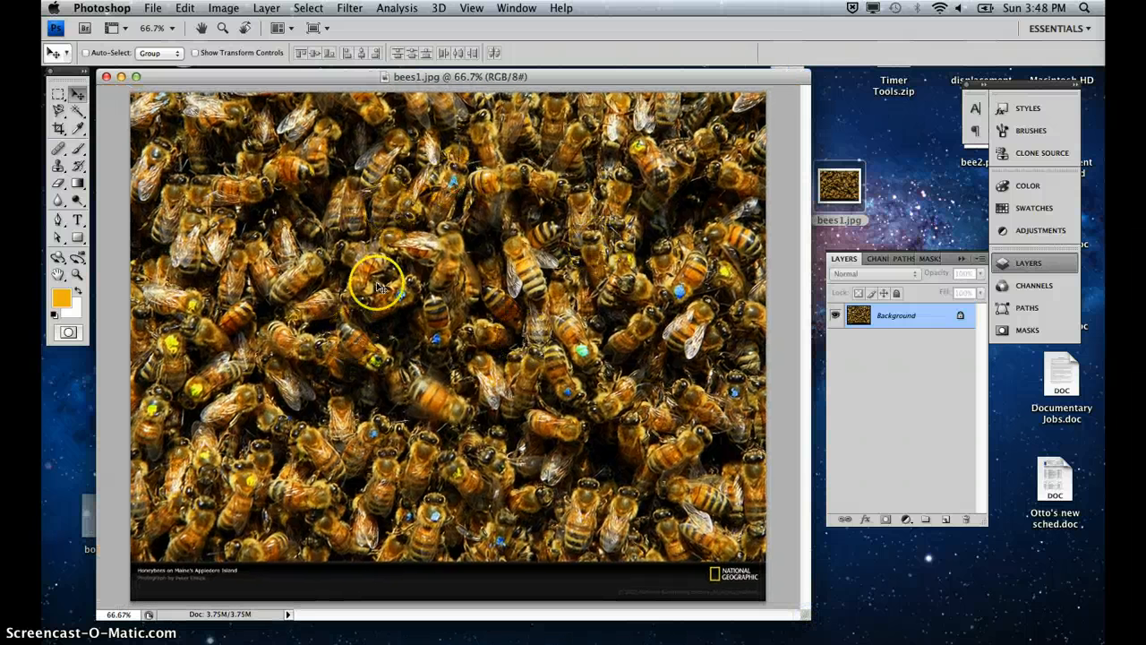
pyautogui.click(961, 259)
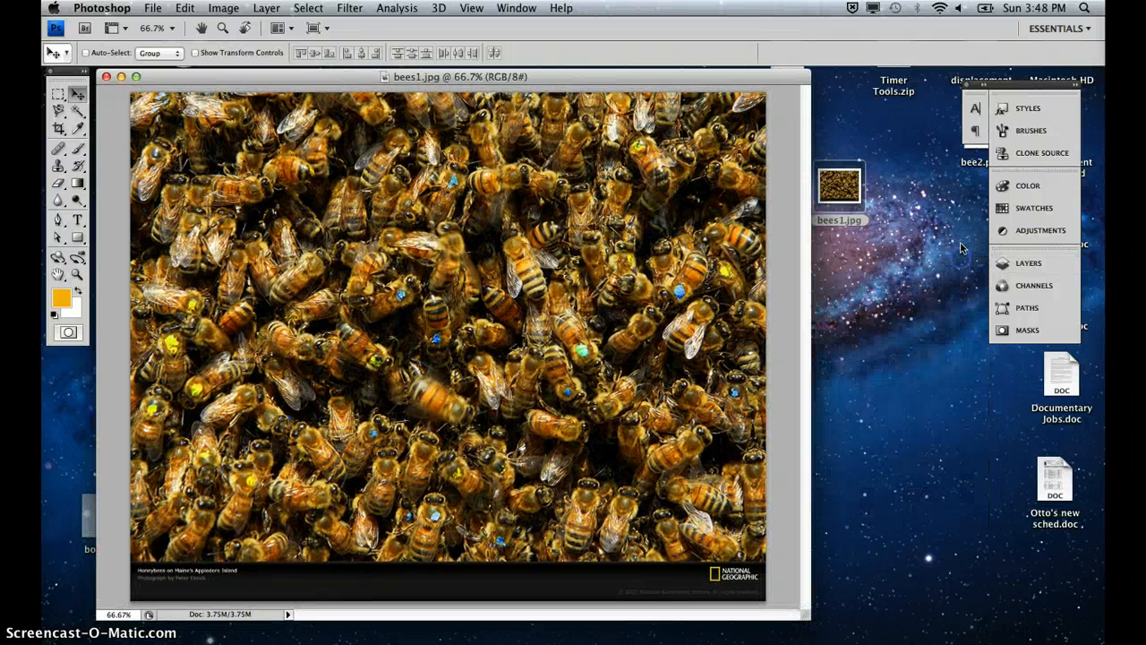
pyautogui.moveTo(1023, 87); pyautogui.dragTo(1047, 72)
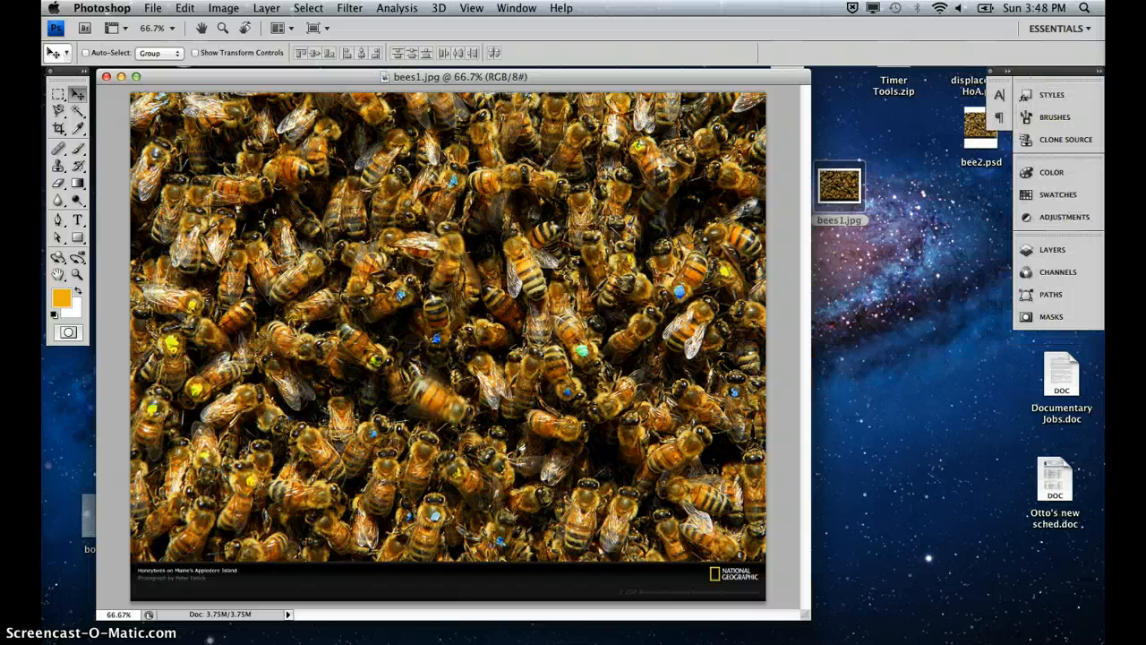
# Step: Open the recently used file beestitle.psd
pyautogui.click(154, 7)
pyautogui.moveTo(152, 83)
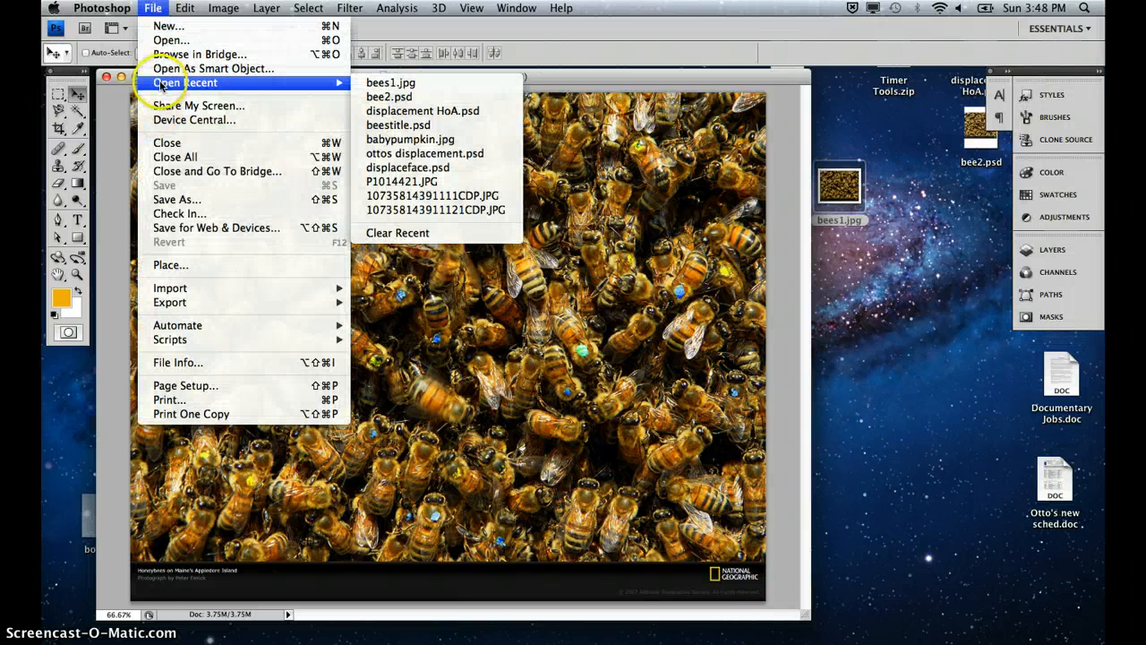
pyautogui.click(403, 125)
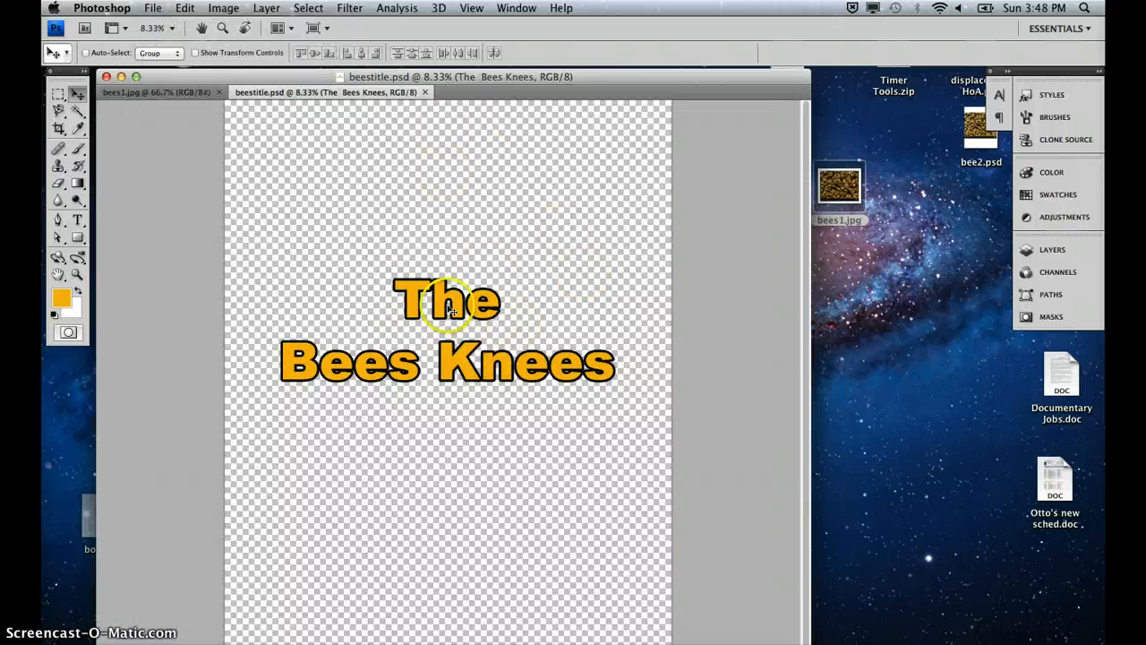
# Step: Replace "Bees Knees" in the title with "Hive of" and "Awesome" on separate lines, and shift the title slightly upward
pyautogui.click(76, 219)
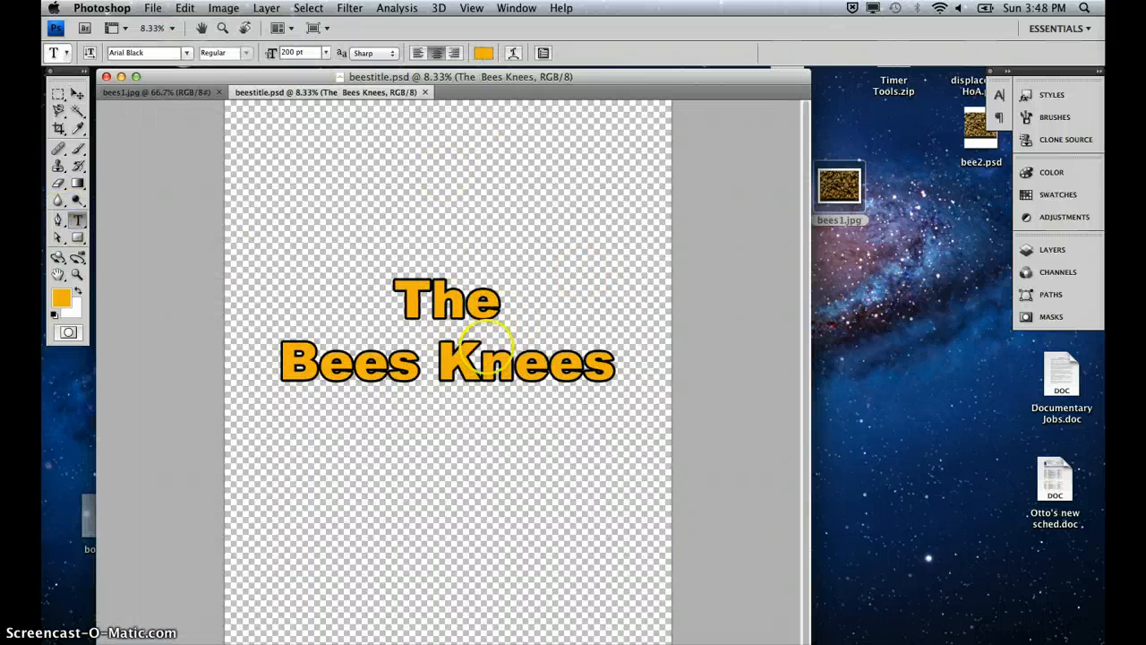
pyautogui.click(407, 302)
pyautogui.moveTo(402, 301); pyautogui.dragTo(623, 381)
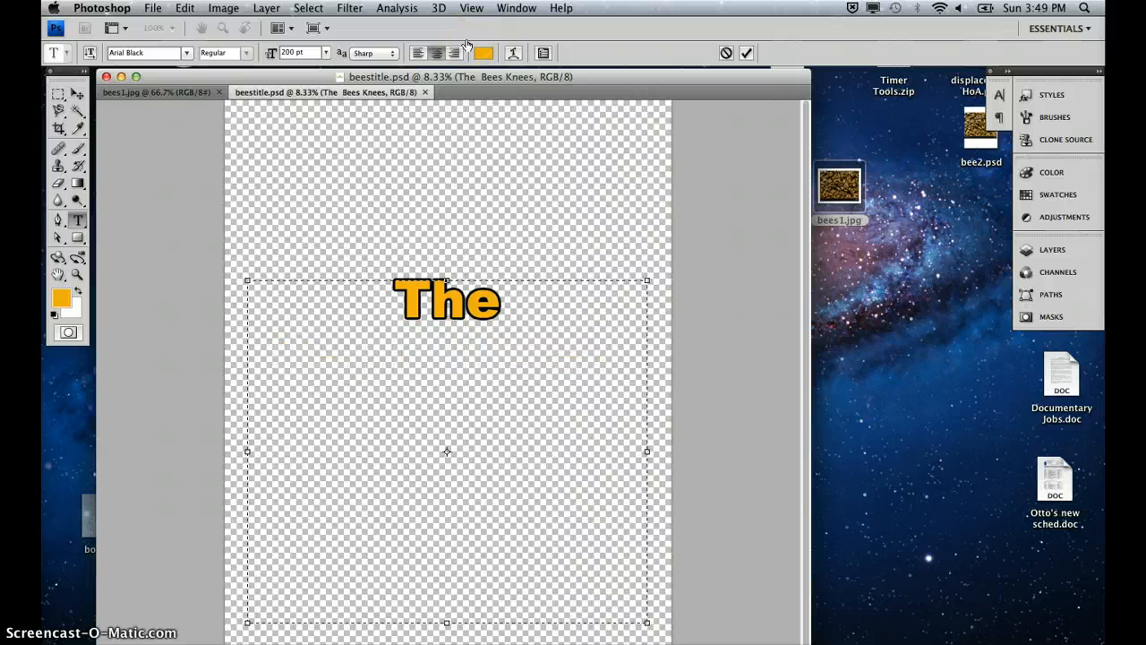
pyautogui.write('Hive of')
pyautogui.press('Return')
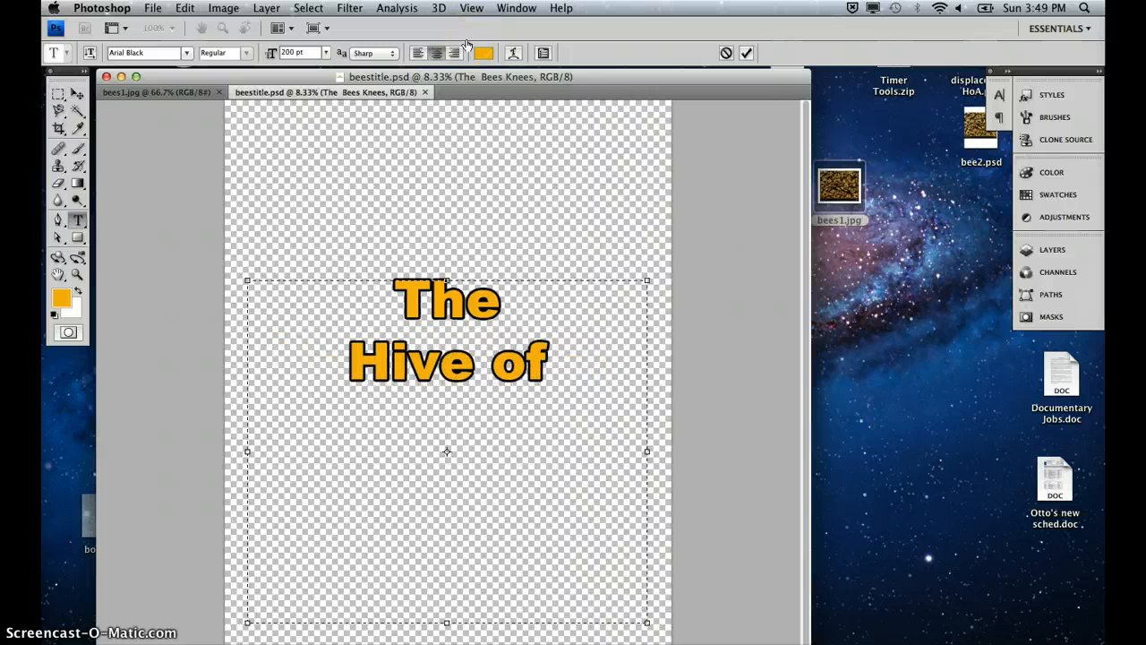
pyautogui.write('Awesome')
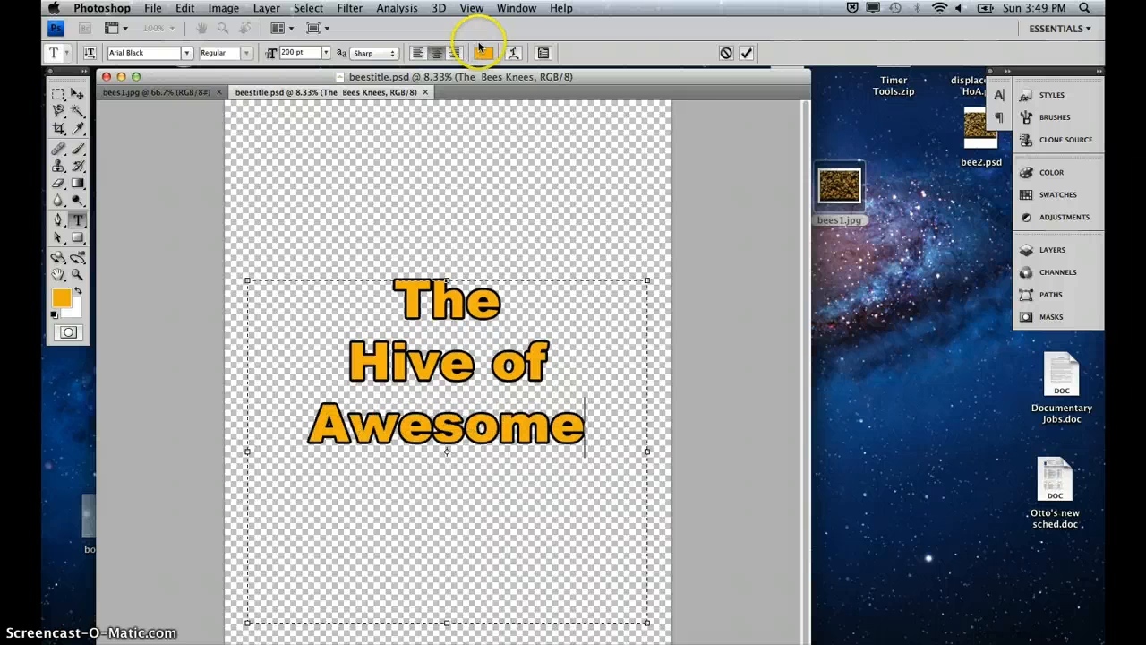
pyautogui.click(77, 93)
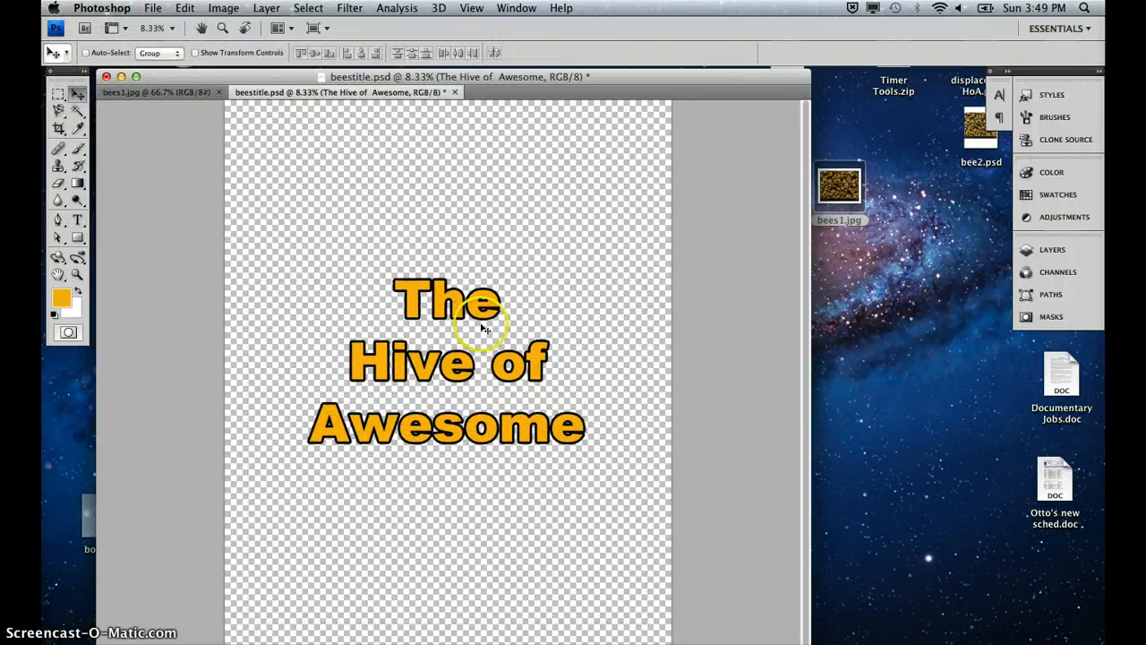
pyautogui.moveTo(452, 351); pyautogui.dragTo(451, 324)
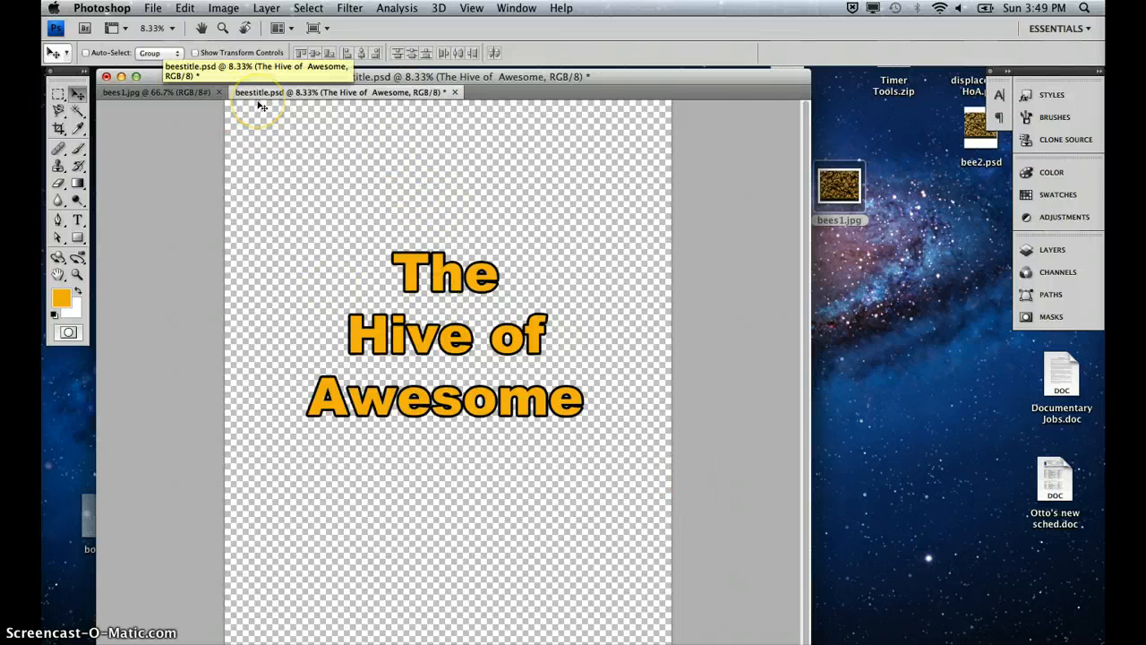
# Step: View bees1.jpg briefly, return to beestitle.psd and nudge the title slightly up and to the left
pyautogui.click(109, 93)
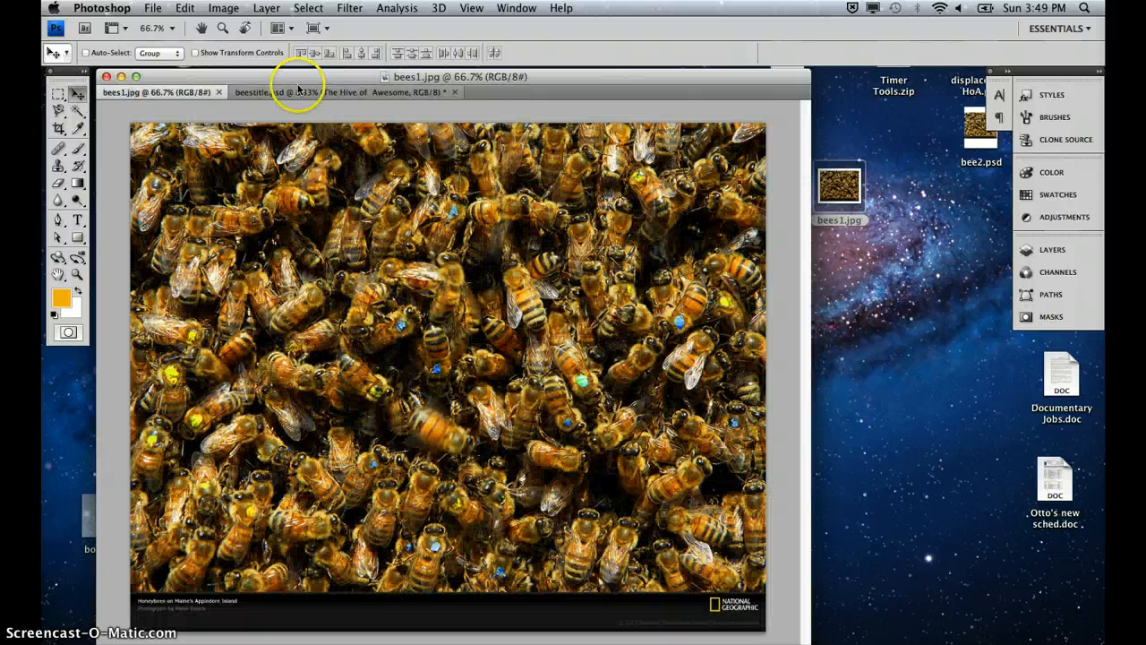
pyautogui.click(279, 93)
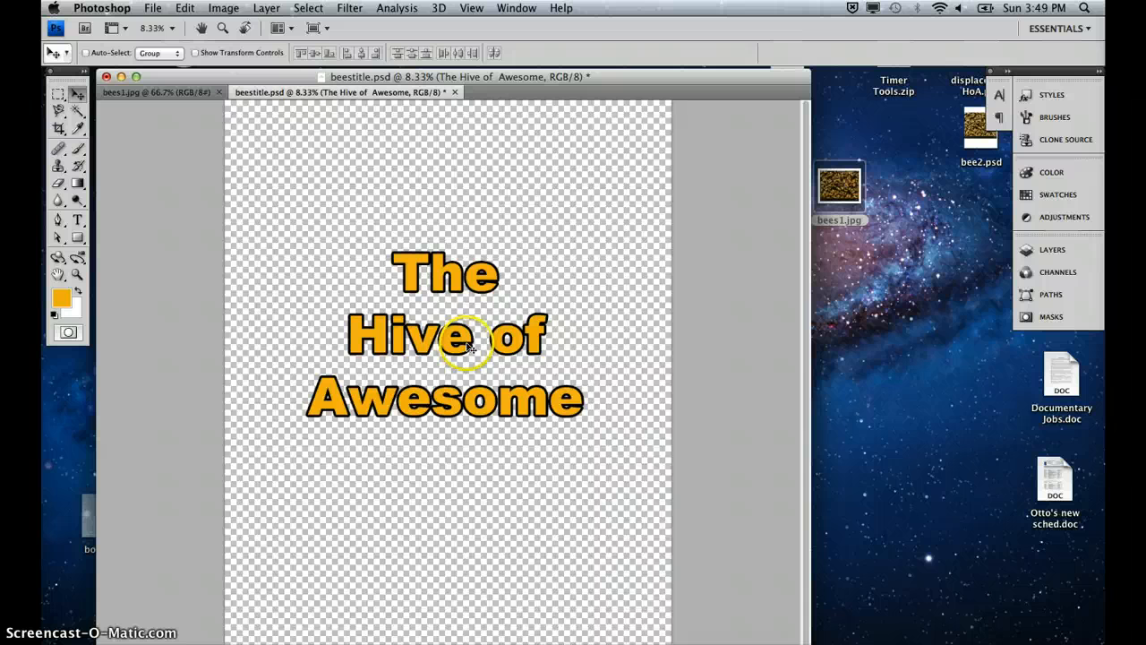
pyautogui.click(1054, 270)
pyautogui.click(1054, 269)
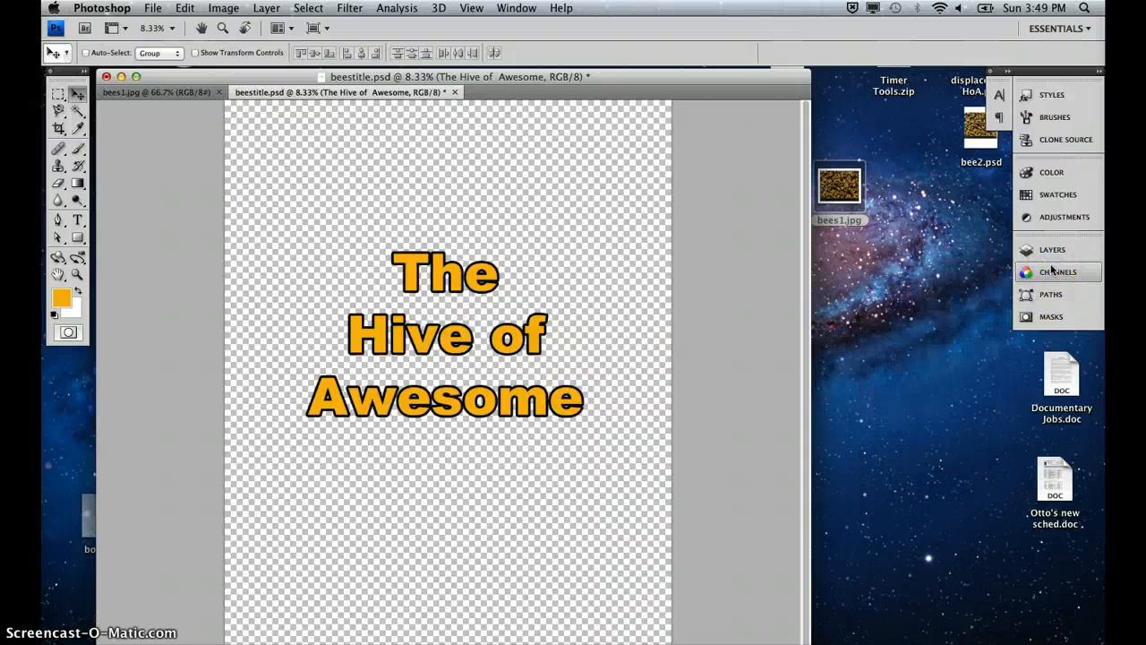
pyautogui.click(456, 278)
pyautogui.moveTo(455, 276)
pyautogui.mouseDown()
pyautogui.moveTo(419, 252)
pyautogui.moveTo(459, 244)
pyautogui.moveTo(438, 290)
pyautogui.moveTo(439, 267)
pyautogui.mouseUp()
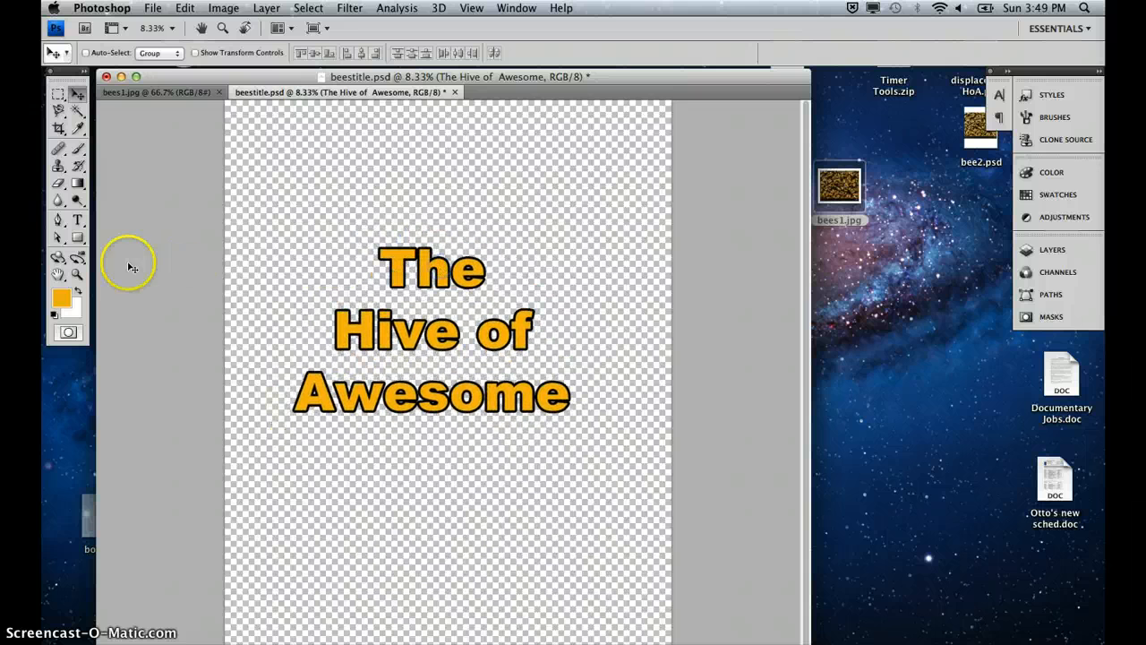
# Step: Examine the title's type layer and check that its text can be edited, leaving the wording as it is
pyautogui.click(78, 221)
pyautogui.click(1055, 249)
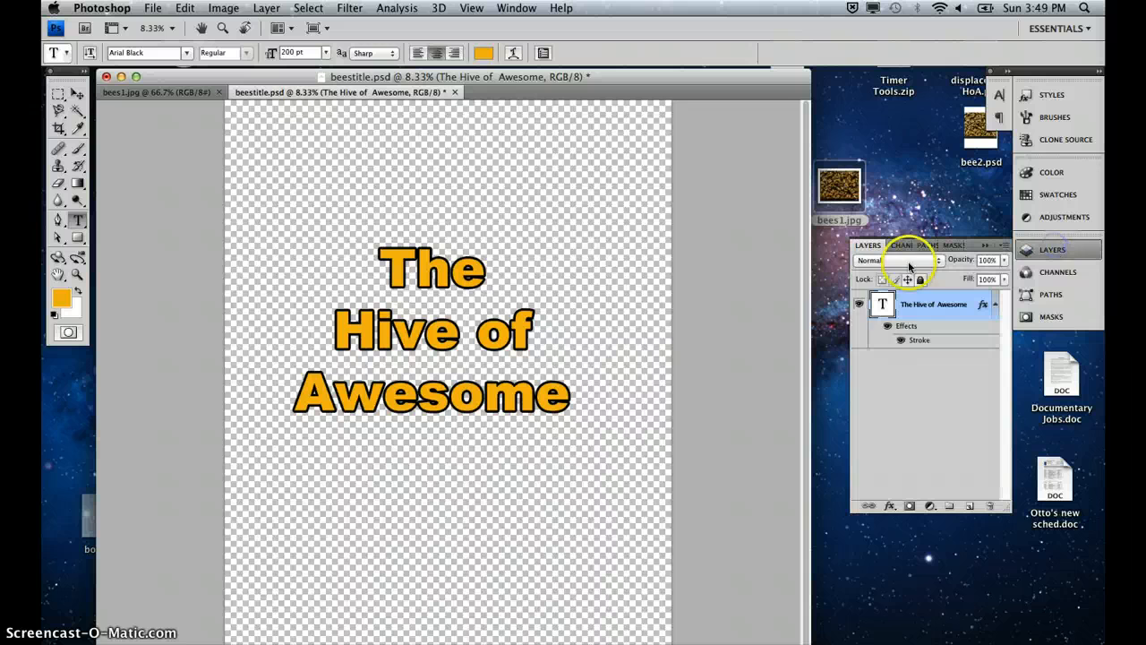
pyautogui.click(882, 314)
pyautogui.click(484, 276)
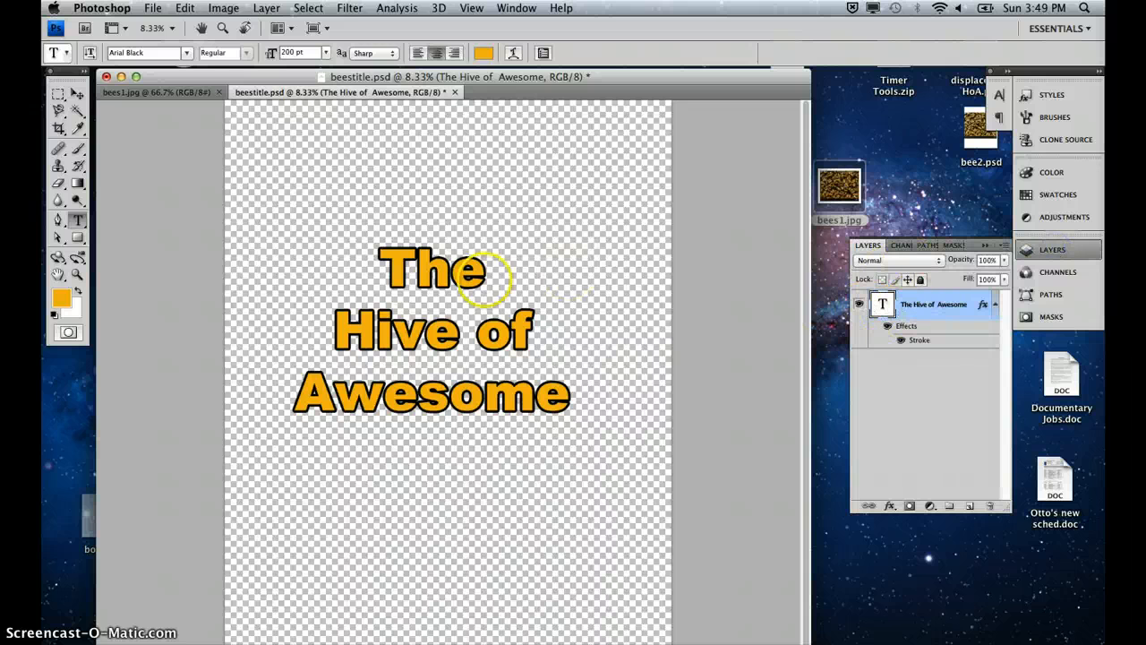
pyautogui.click(451, 277)
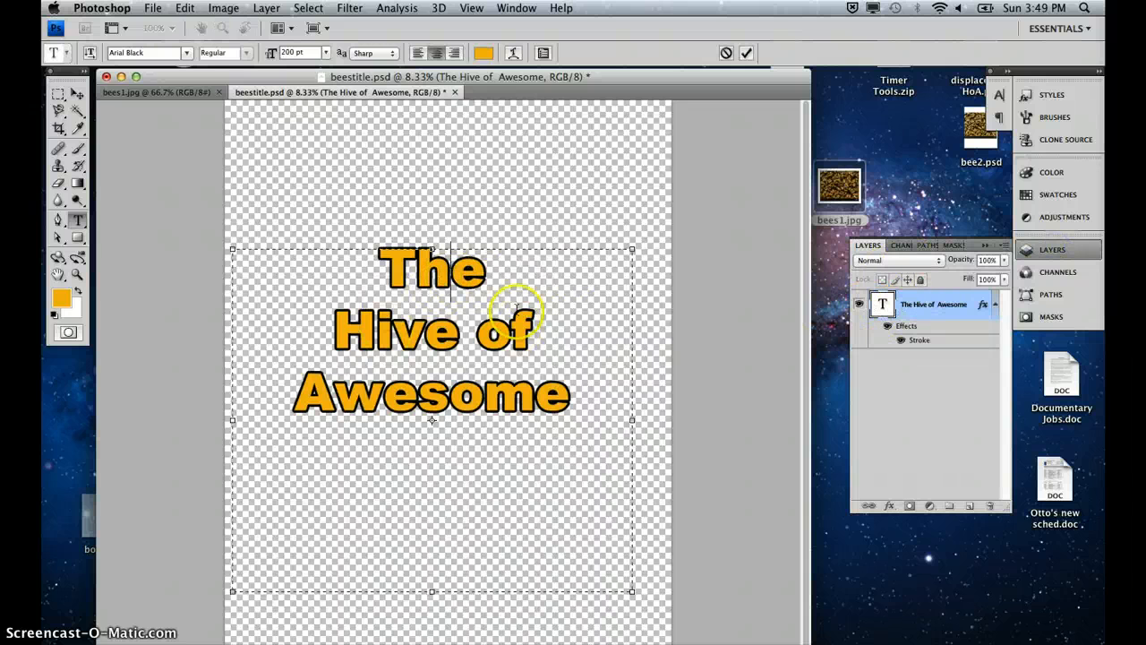
pyautogui.click(77, 93)
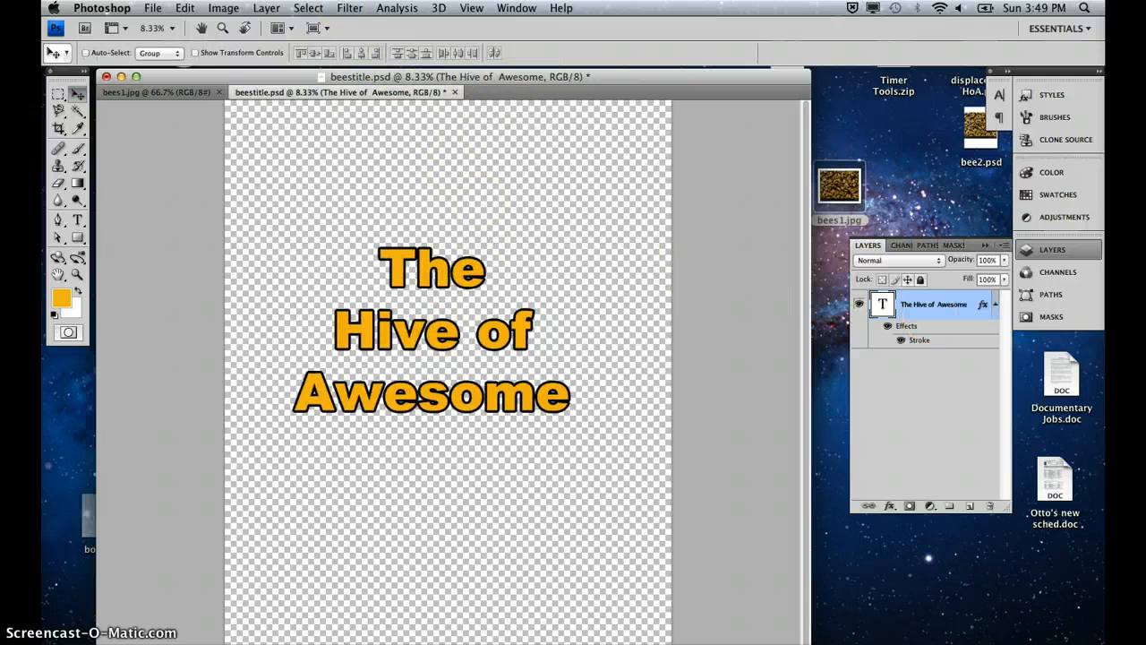
# Step: Rasterize the title's type layer and reposition the title on the canvas
pyautogui.click(268, 8)
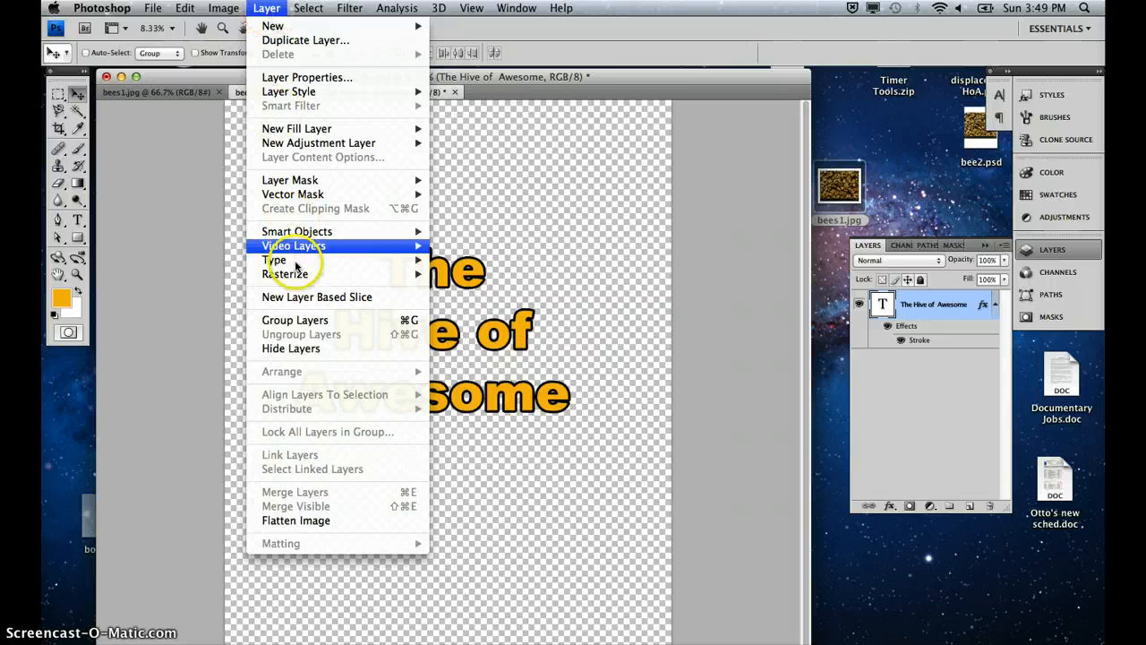
pyautogui.moveTo(299, 274)
pyautogui.click(479, 277)
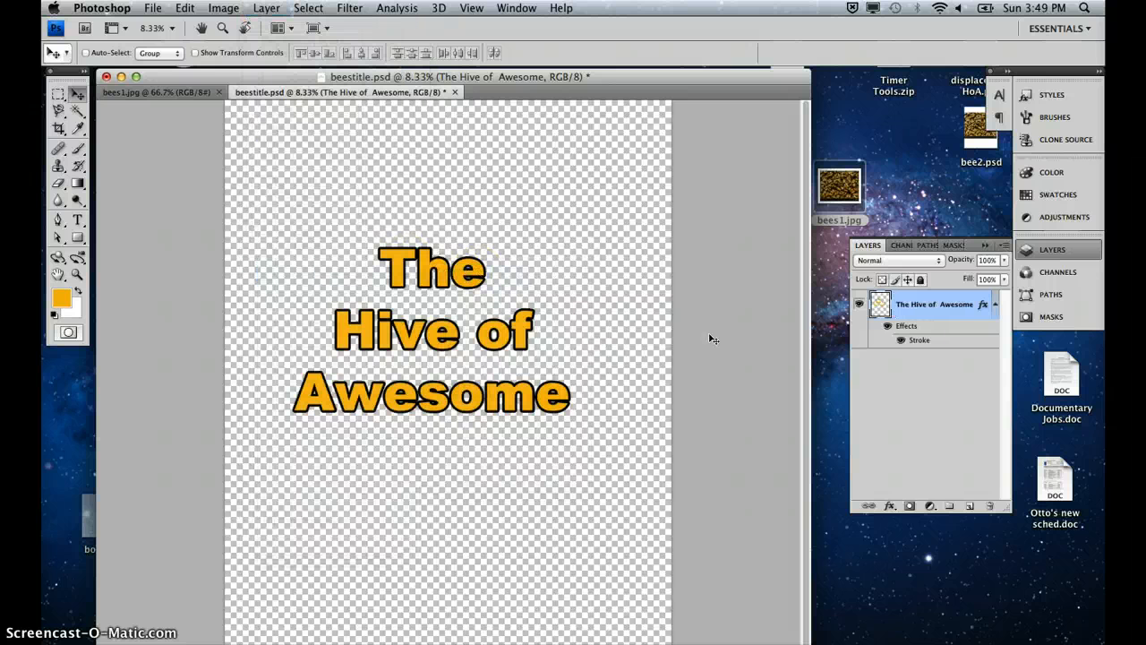
pyautogui.moveTo(430, 305)
pyautogui.mouseDown()
pyautogui.moveTo(448, 358)
pyautogui.moveTo(437, 301)
pyautogui.moveTo(431, 316)
pyautogui.mouseUp()
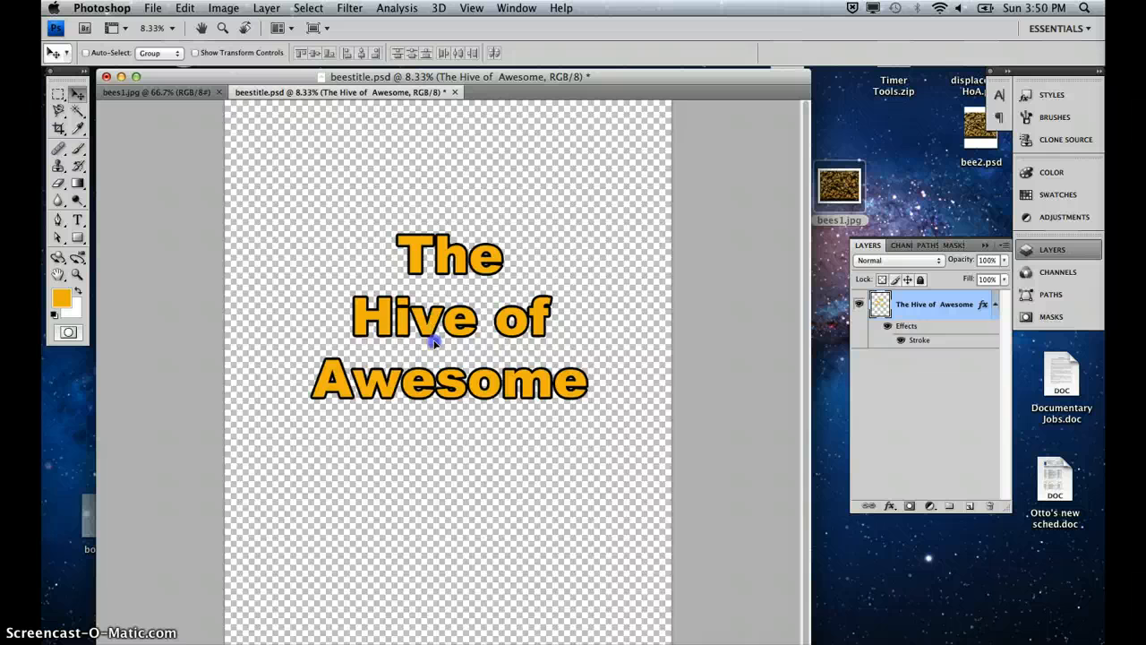
pyautogui.moveTo(434, 341); pyautogui.dragTo(420, 328)
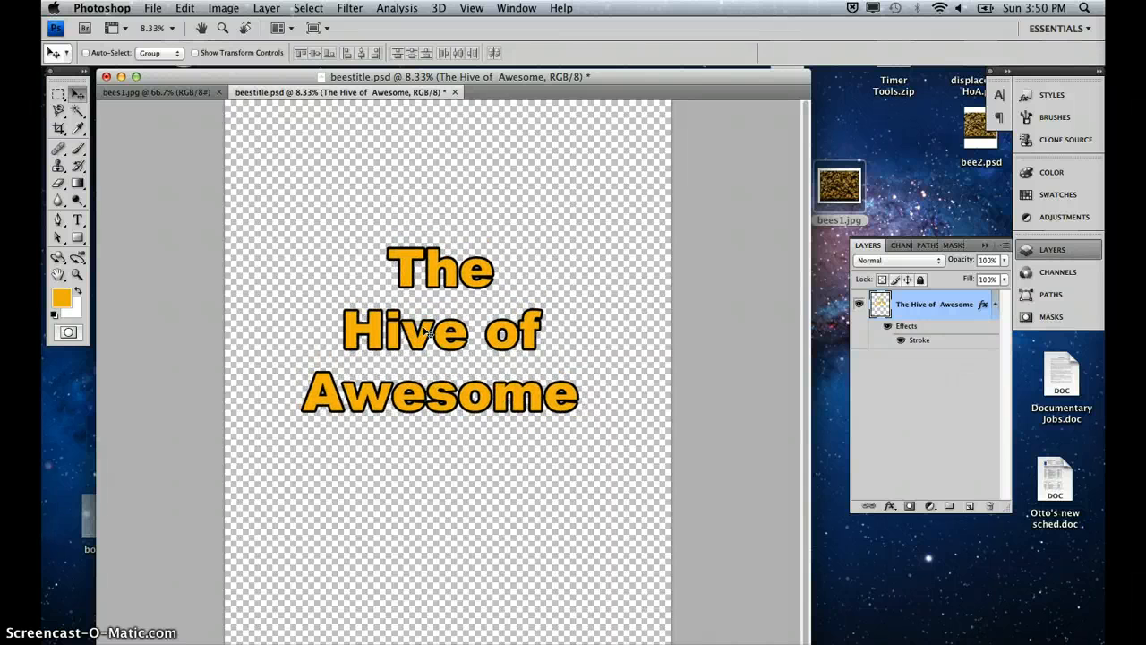
pyautogui.moveTo(432, 344); pyautogui.dragTo(428, 345)
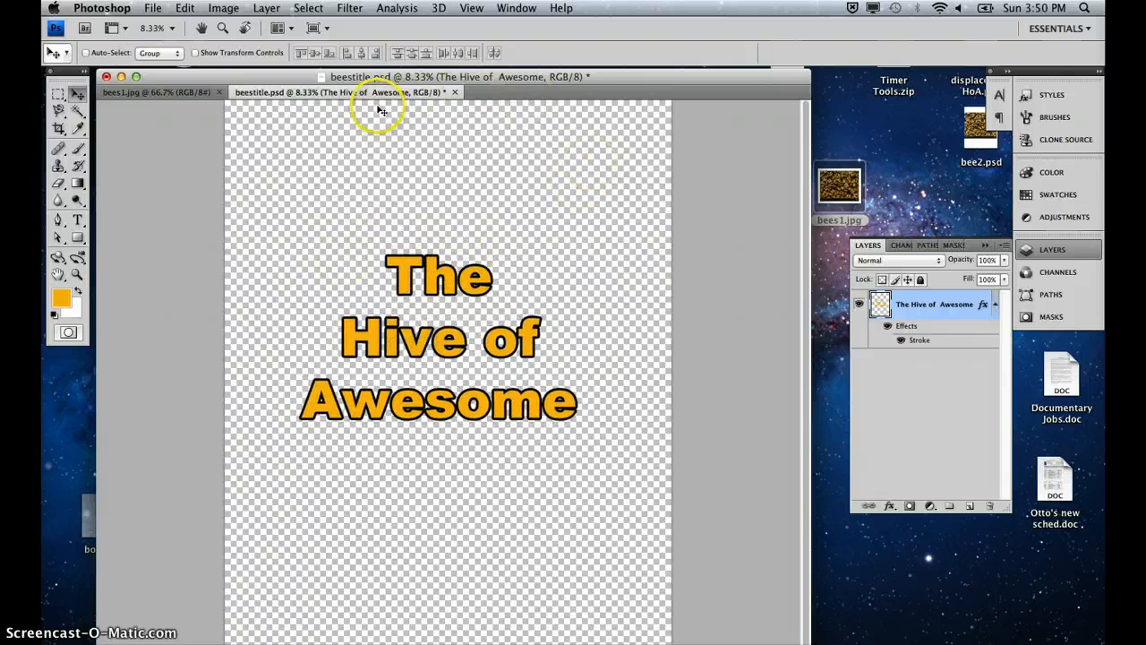
# Step: Check the color mode and review the Image Size settings of beestitle.psd with the document size units set to inches
pyautogui.click(221, 9)
pyautogui.moveTo(224, 26)
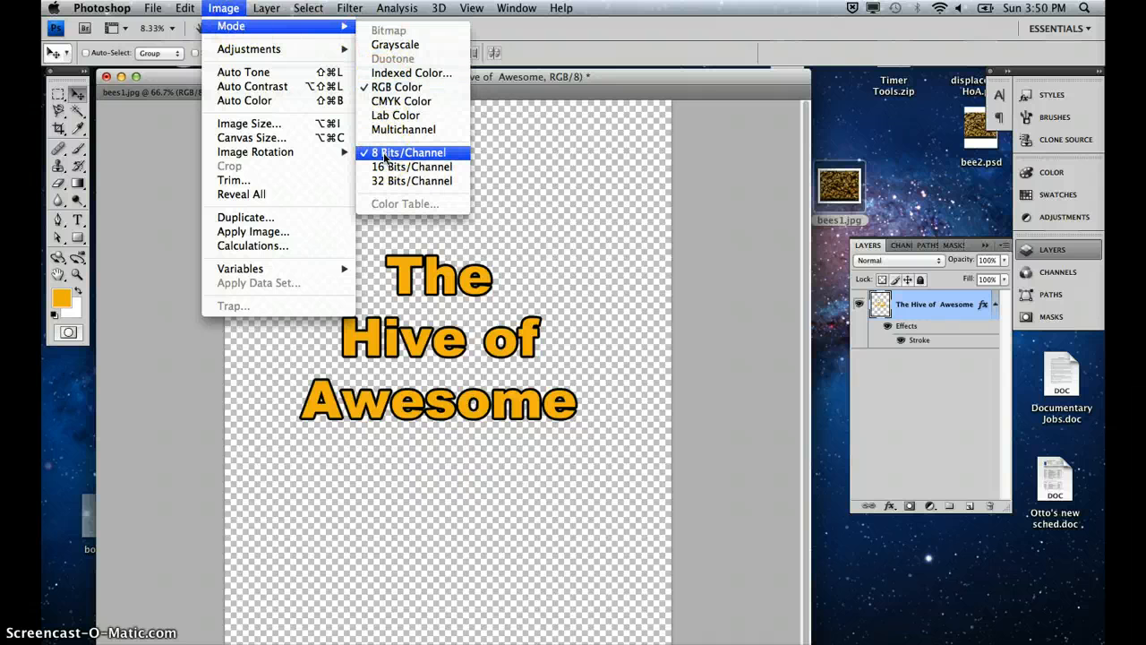
pyautogui.click(269, 126)
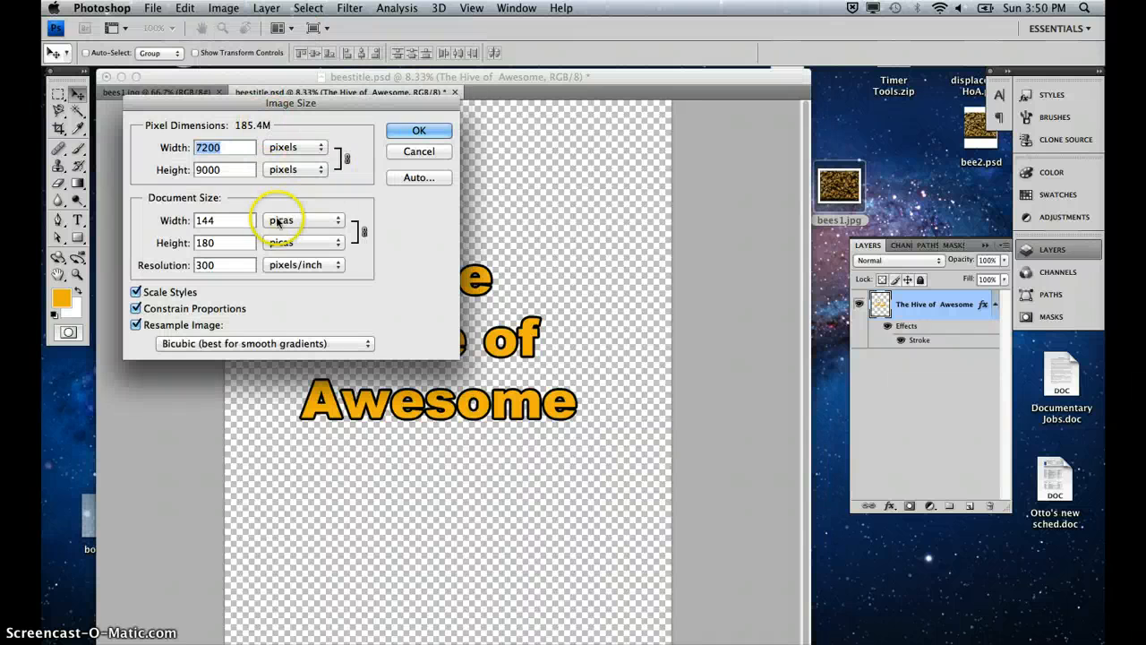
pyautogui.click(281, 222)
pyautogui.click(283, 166)
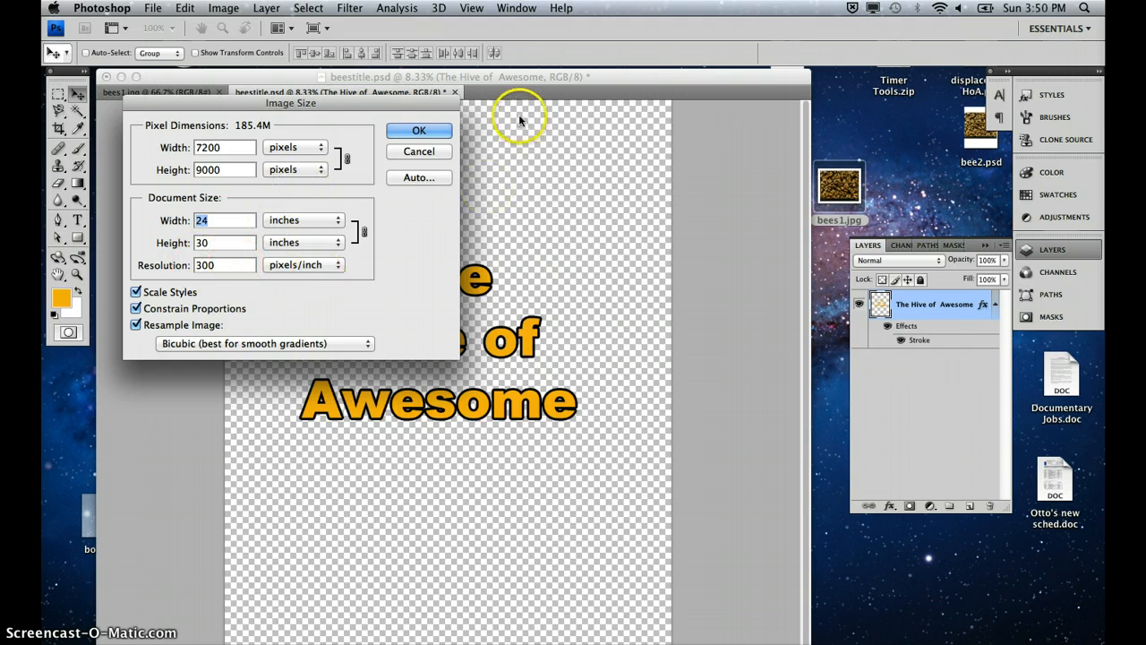
pyautogui.click(416, 130)
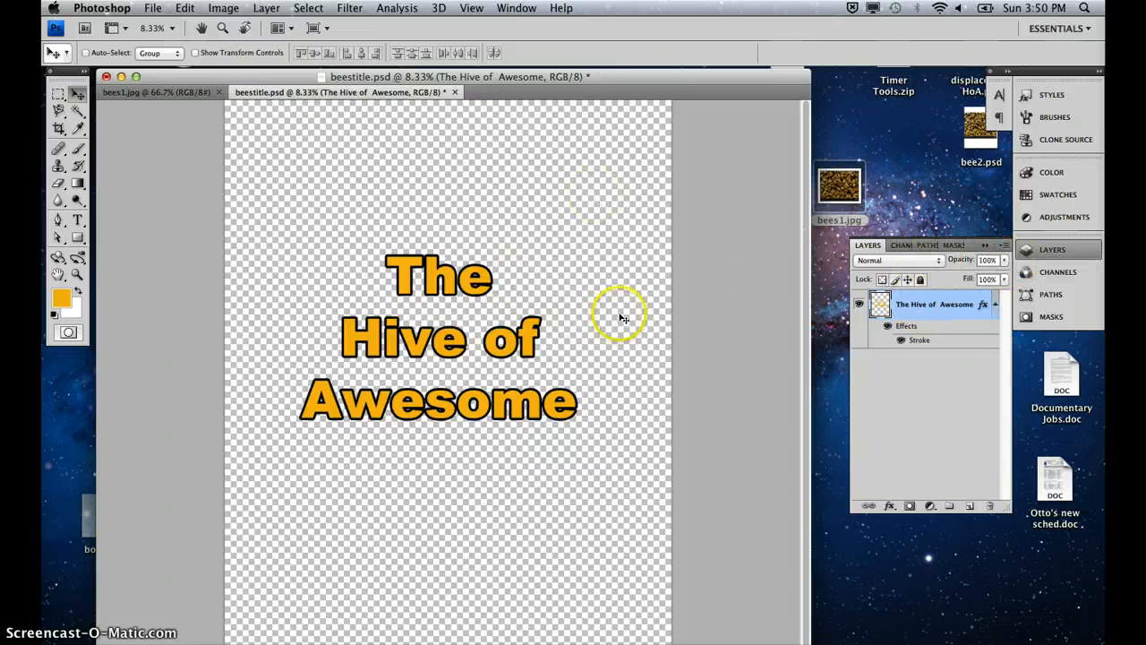
# Step: Move the title slightly right to center it, and compare the Red, Green and Blue channels, leaving Green selected
pyautogui.moveTo(403, 276)
pyautogui.mouseDown()
pyautogui.moveTo(425, 317)
pyautogui.moveTo(415, 278)
pyautogui.mouseUp()
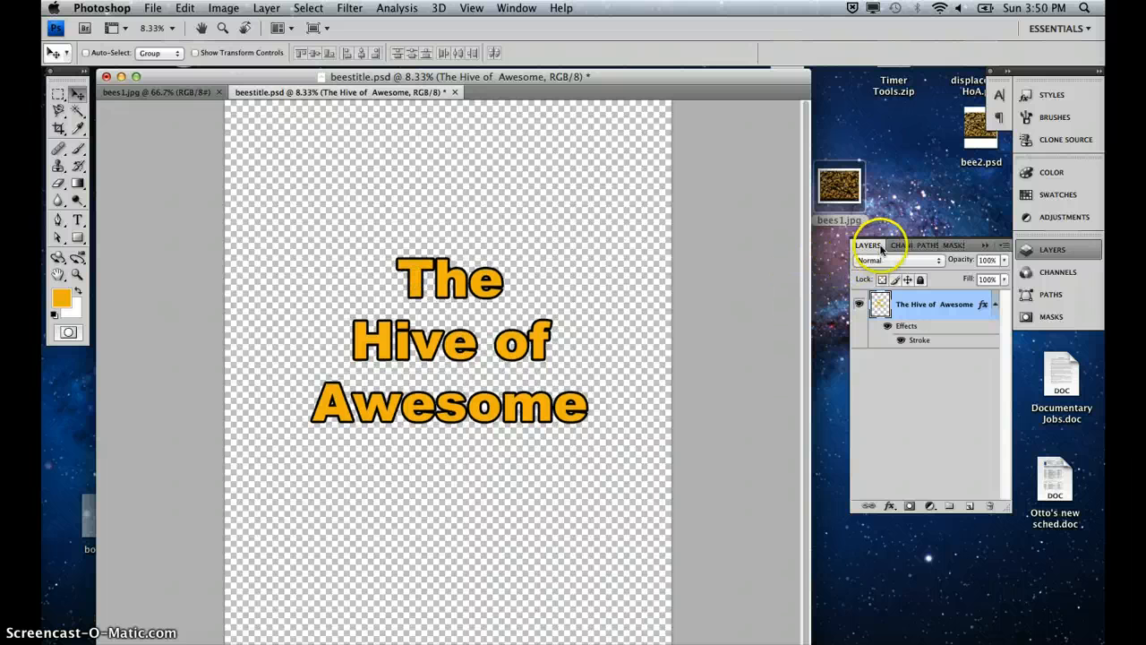
pyautogui.click(899, 244)
pyautogui.click(921, 296)
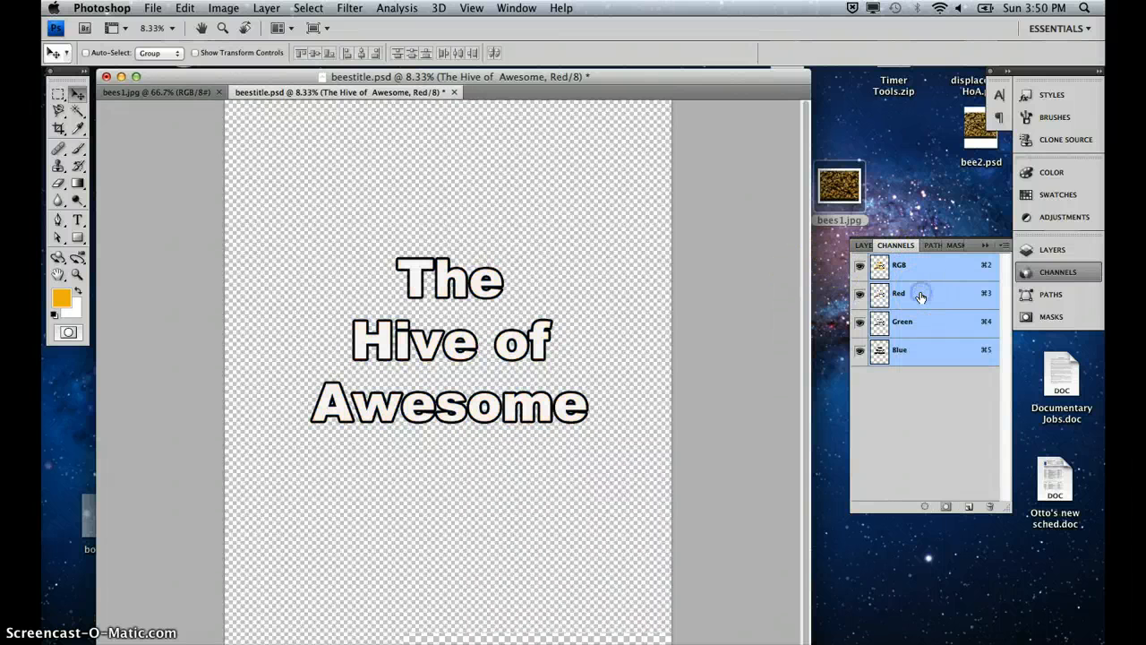
pyautogui.click(927, 320)
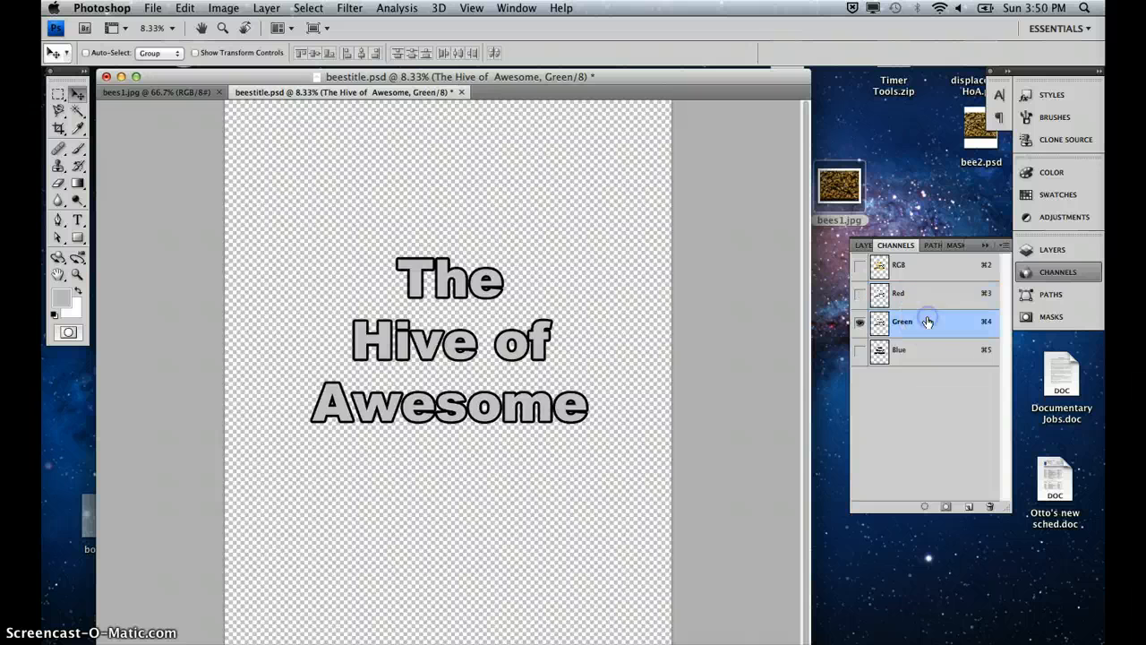
pyautogui.click(922, 358)
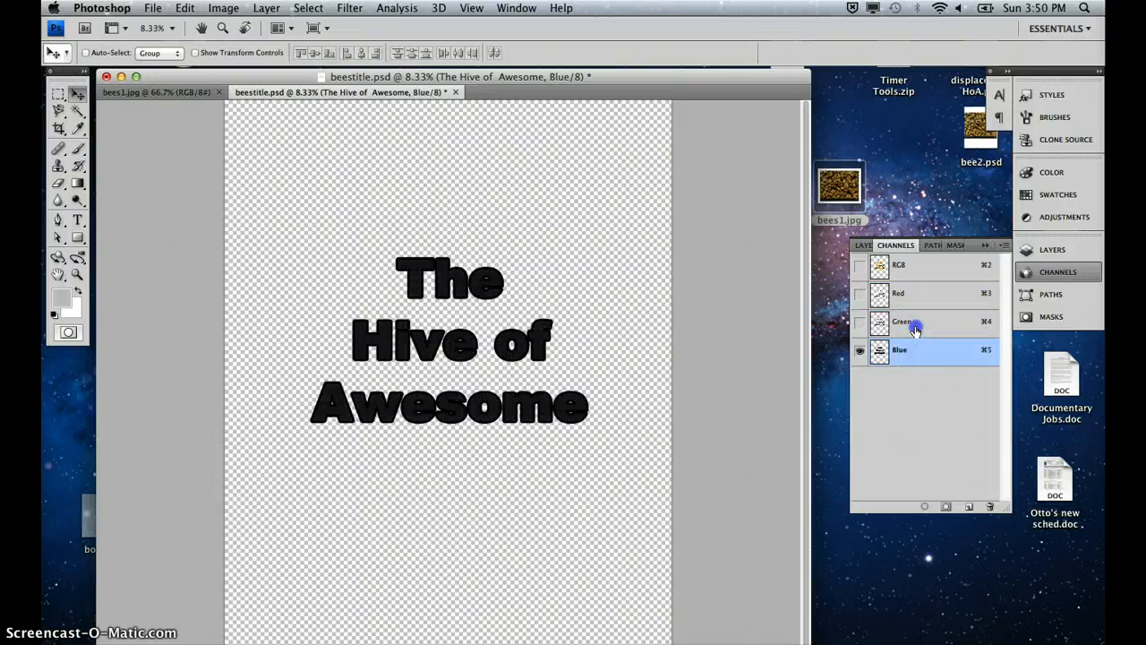
pyautogui.click(915, 331)
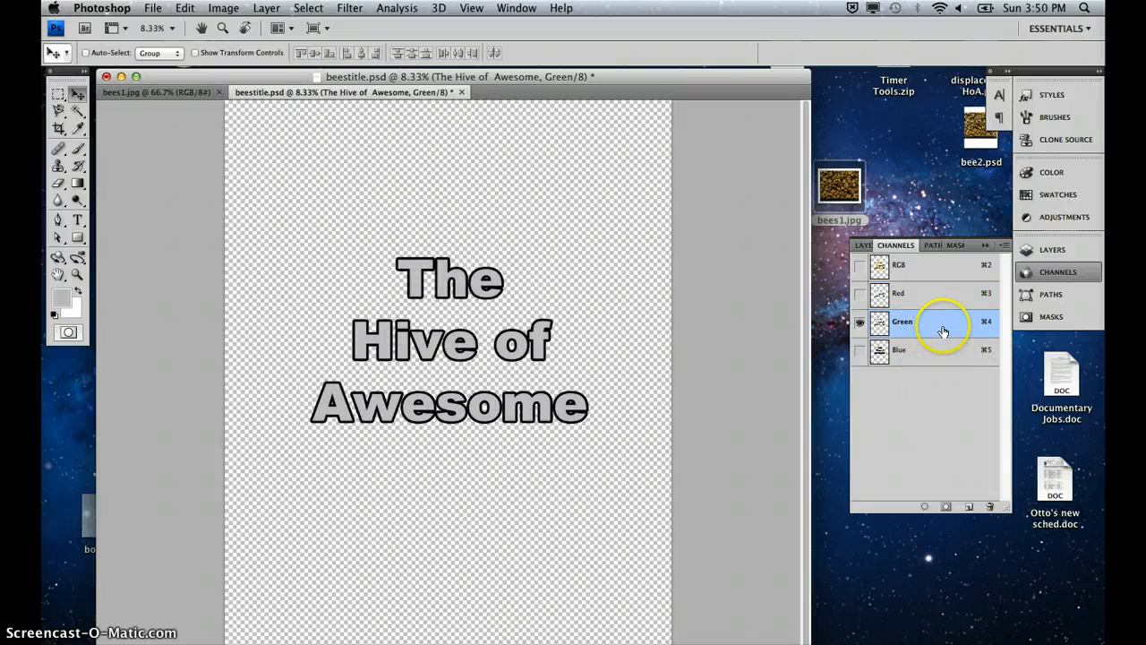
# Step: Duplicate the title's Green channel into a new document as Alpha 1 and bring that new document to the front
pyautogui.click(1005, 245)
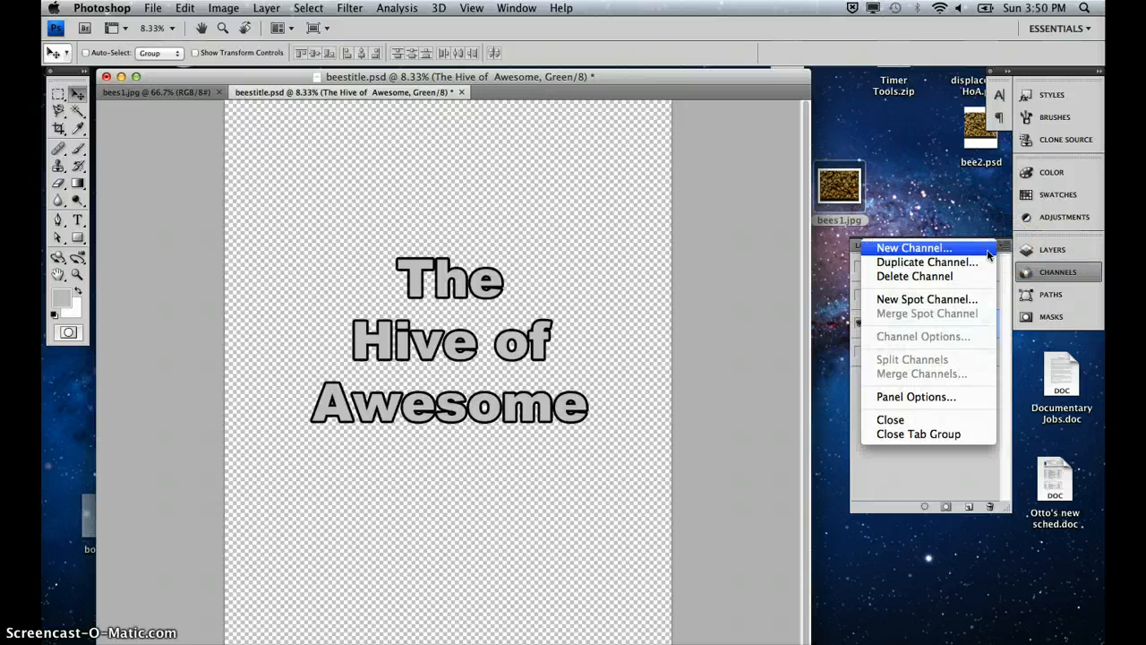
pyautogui.click(973, 262)
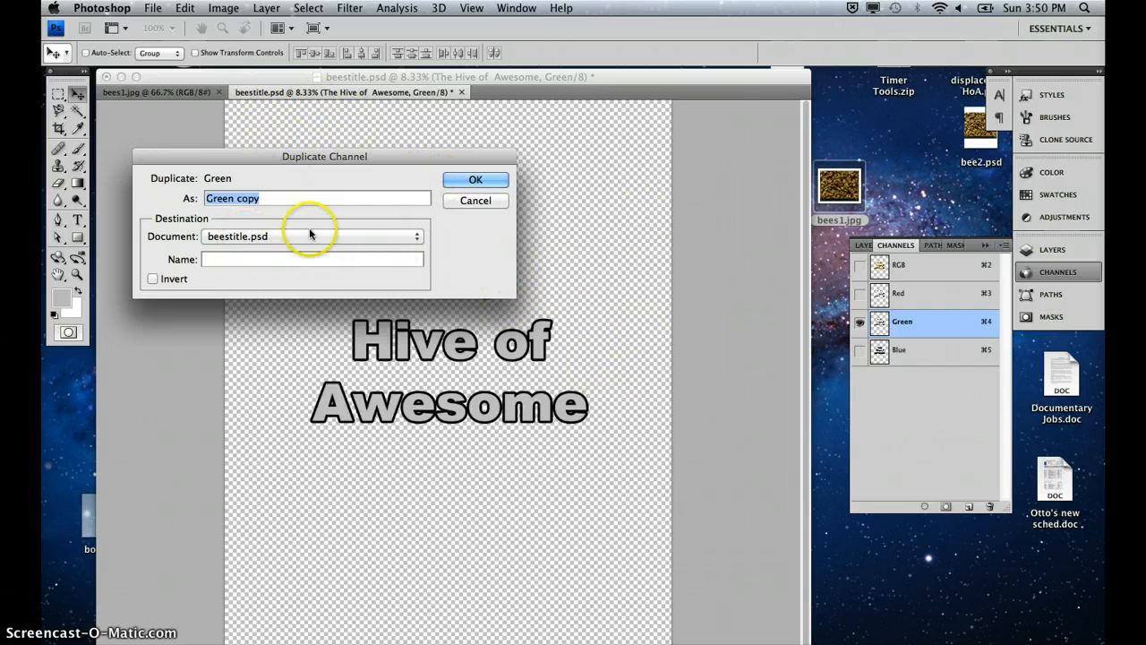
pyautogui.click(256, 237)
pyautogui.click(242, 251)
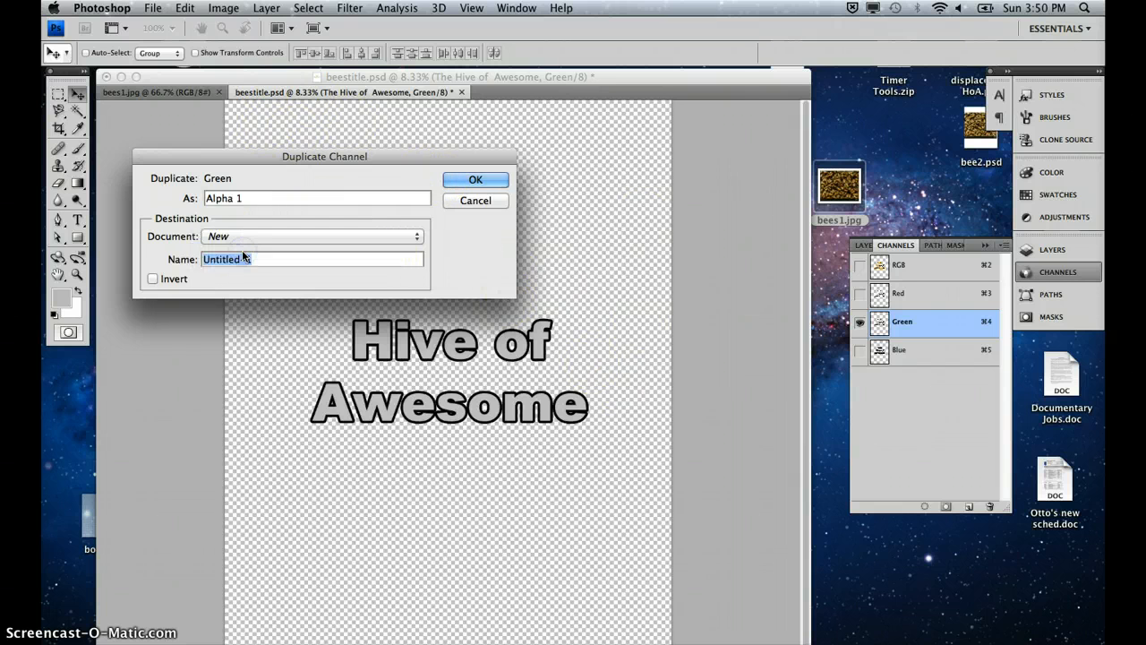
pyautogui.click(460, 182)
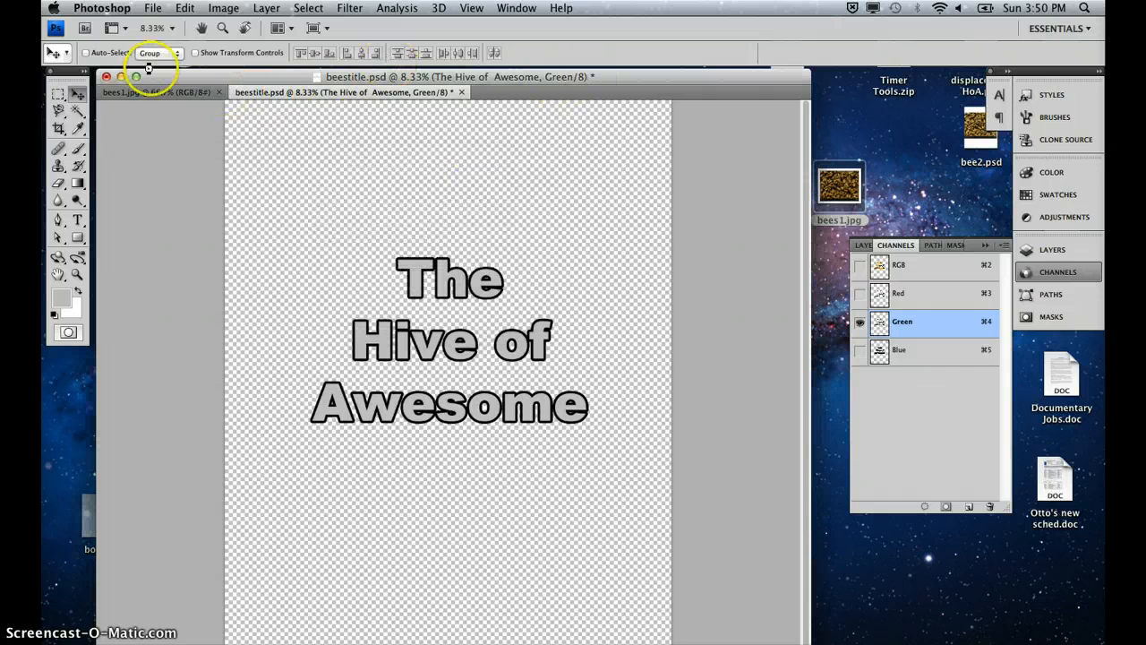
pyautogui.click(133, 93)
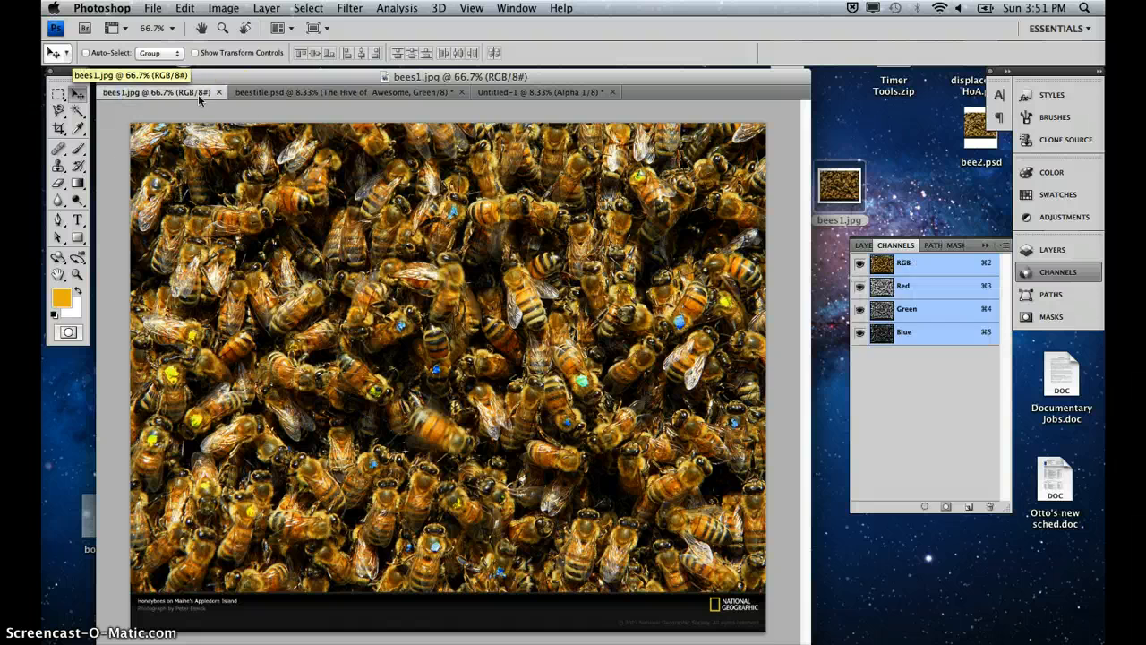
pyautogui.click(273, 93)
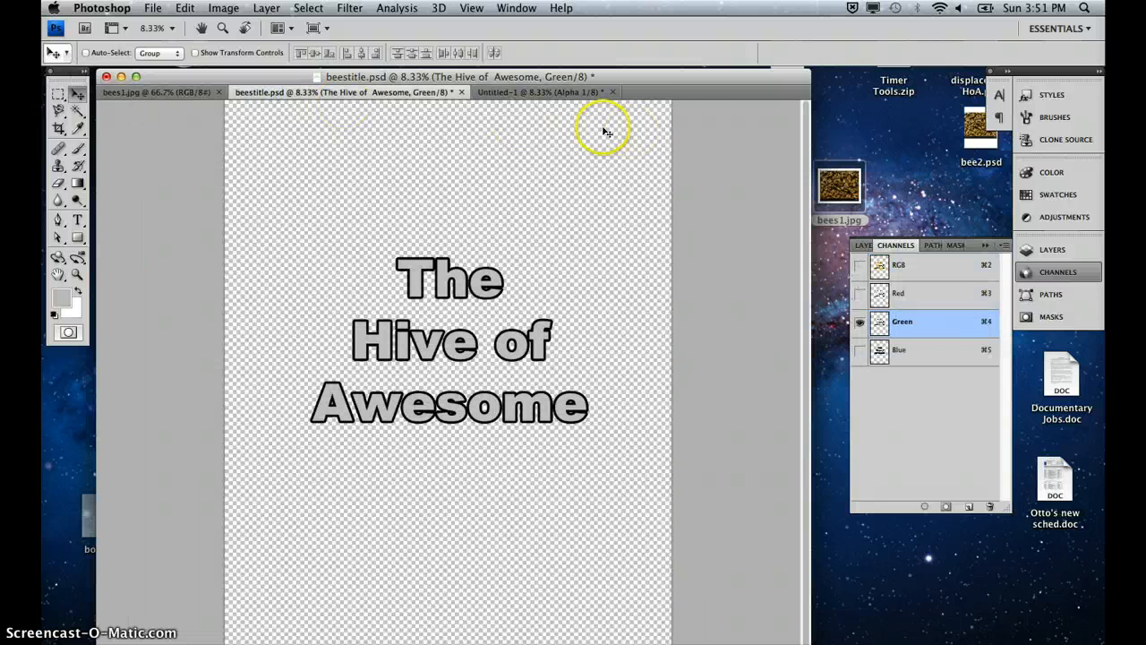
pyautogui.click(511, 93)
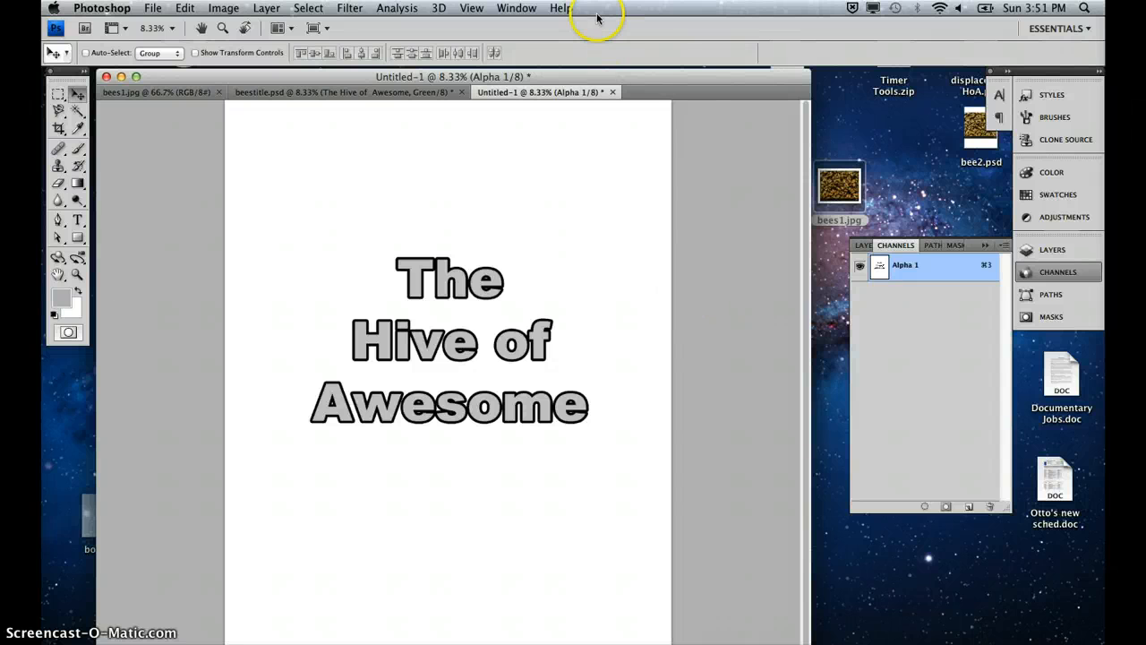
# Step: Start the Median noise filter on the Alpha 1 channel and examine the inside of the letter A in its preview
pyautogui.click(350, 8)
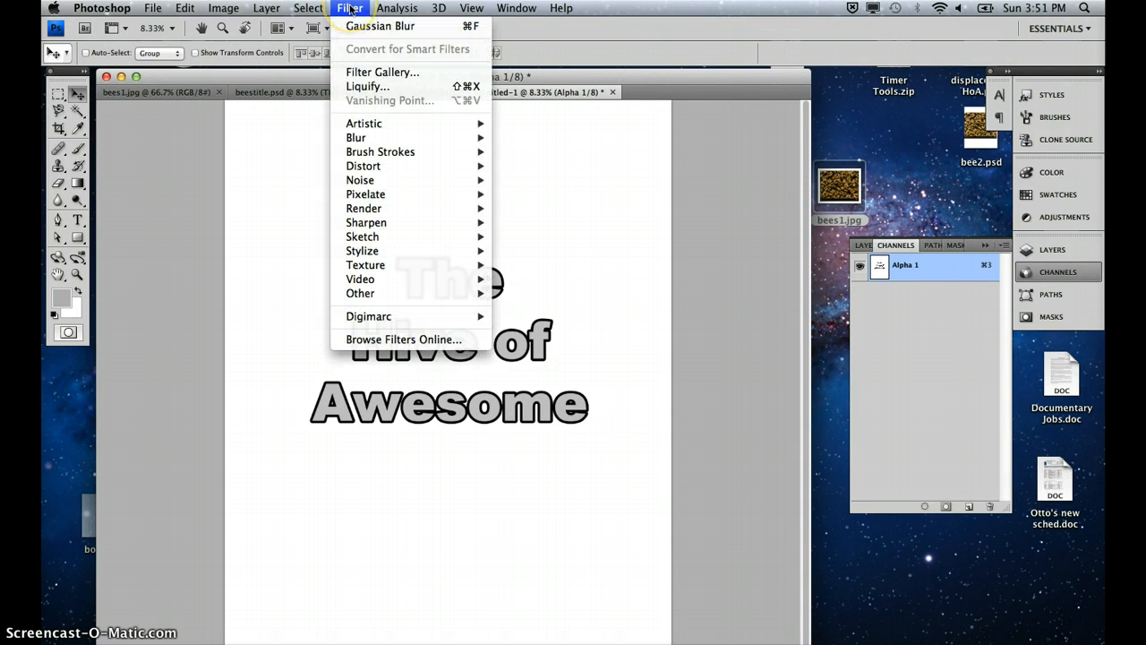
pyautogui.moveTo(399, 195)
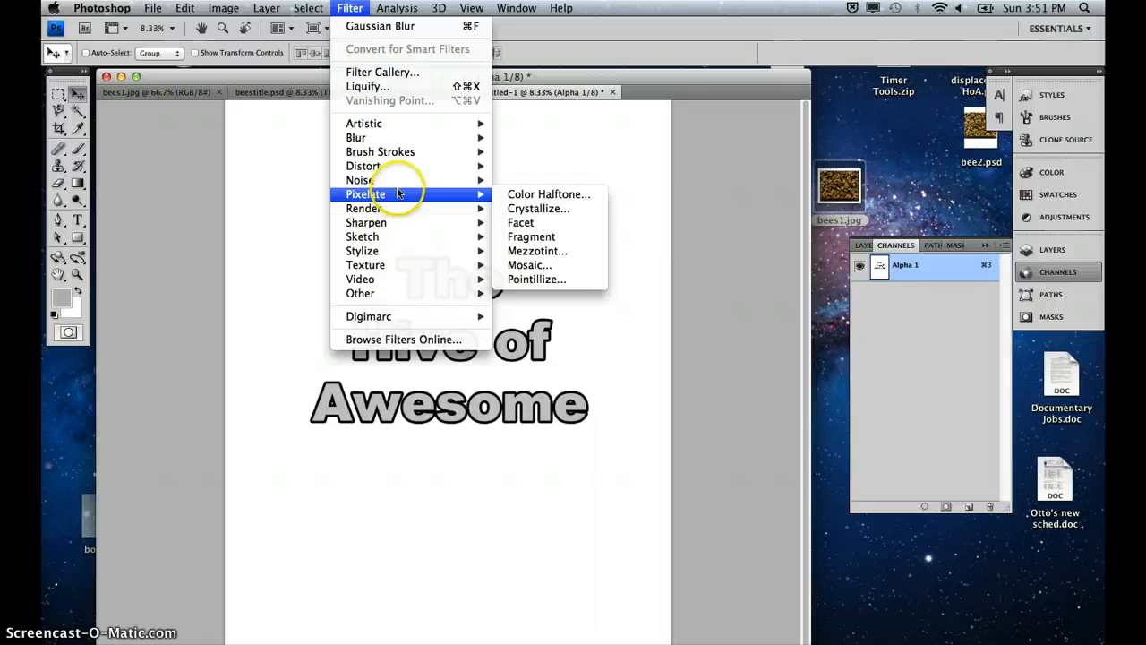
pyautogui.click(526, 223)
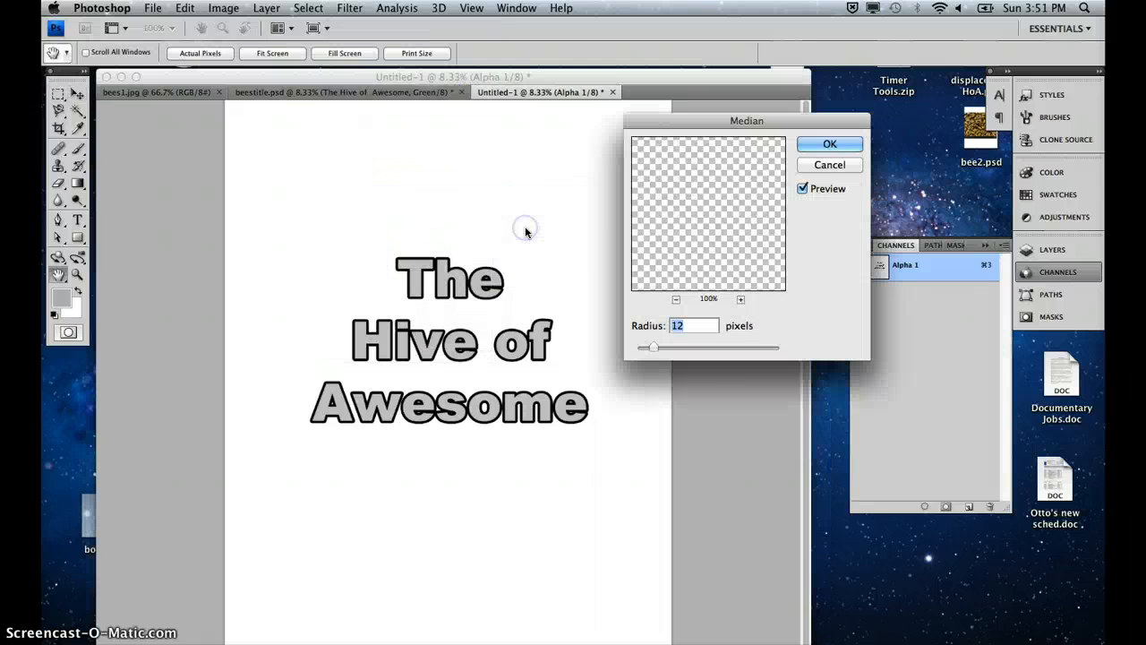
pyautogui.click(677, 300)
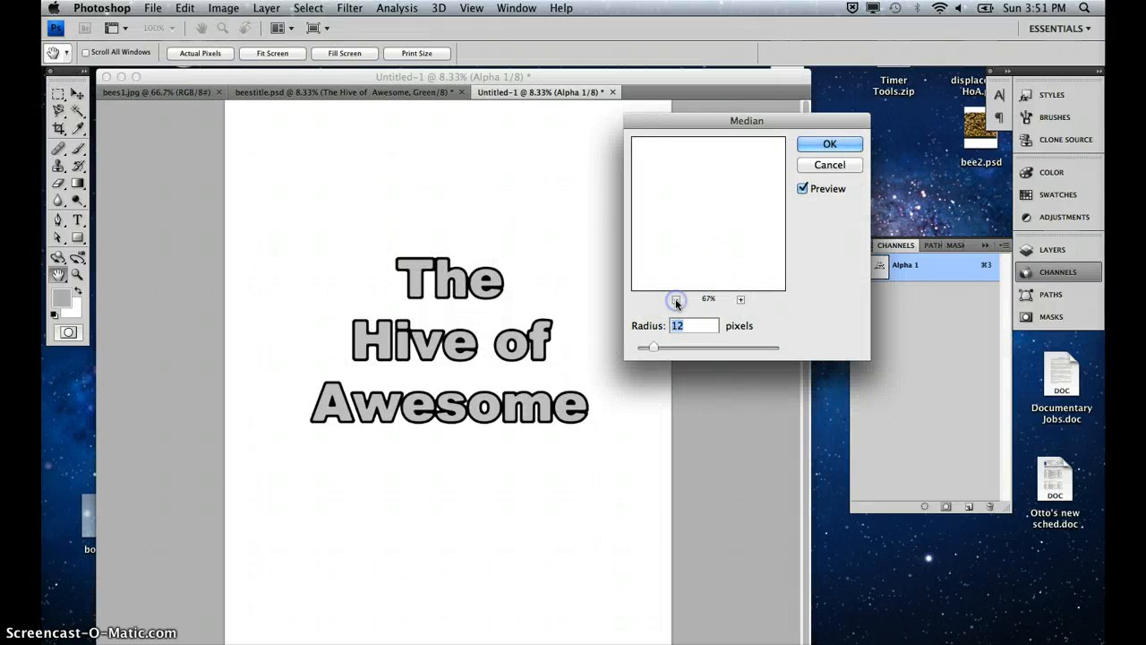
pyautogui.click(677, 300)
pyautogui.click(676, 300)
pyautogui.click(676, 300)
pyautogui.click(676, 300)
pyautogui.click(677, 300)
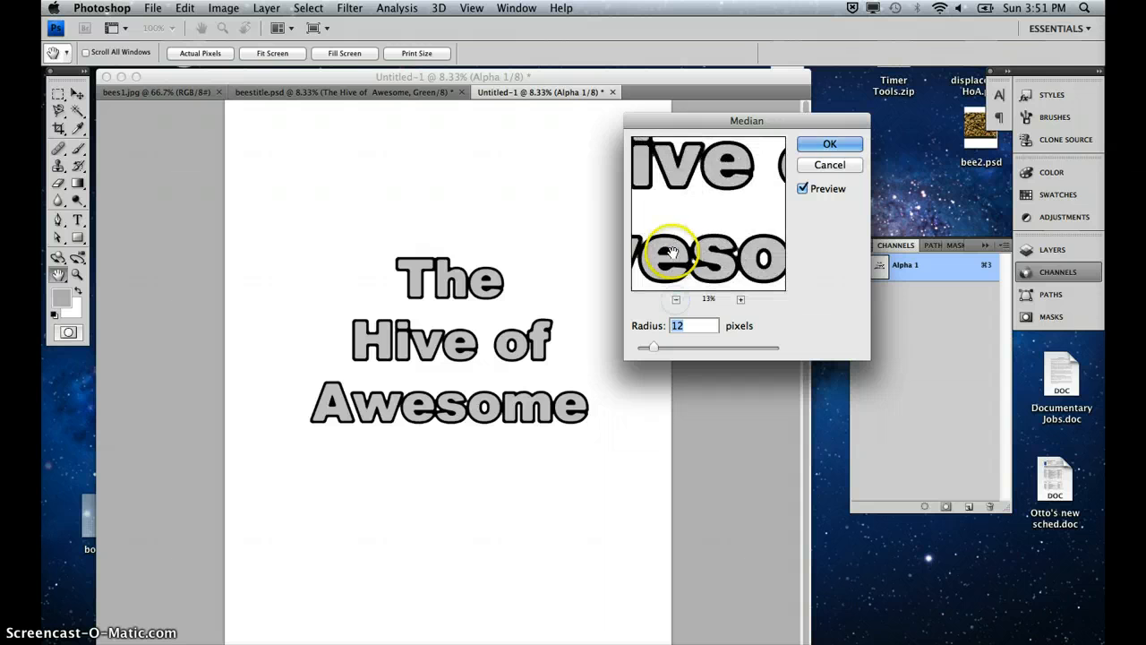
pyautogui.moveTo(672, 253); pyautogui.dragTo(764, 233)
pyautogui.moveTo(674, 245); pyautogui.dragTo(728, 248)
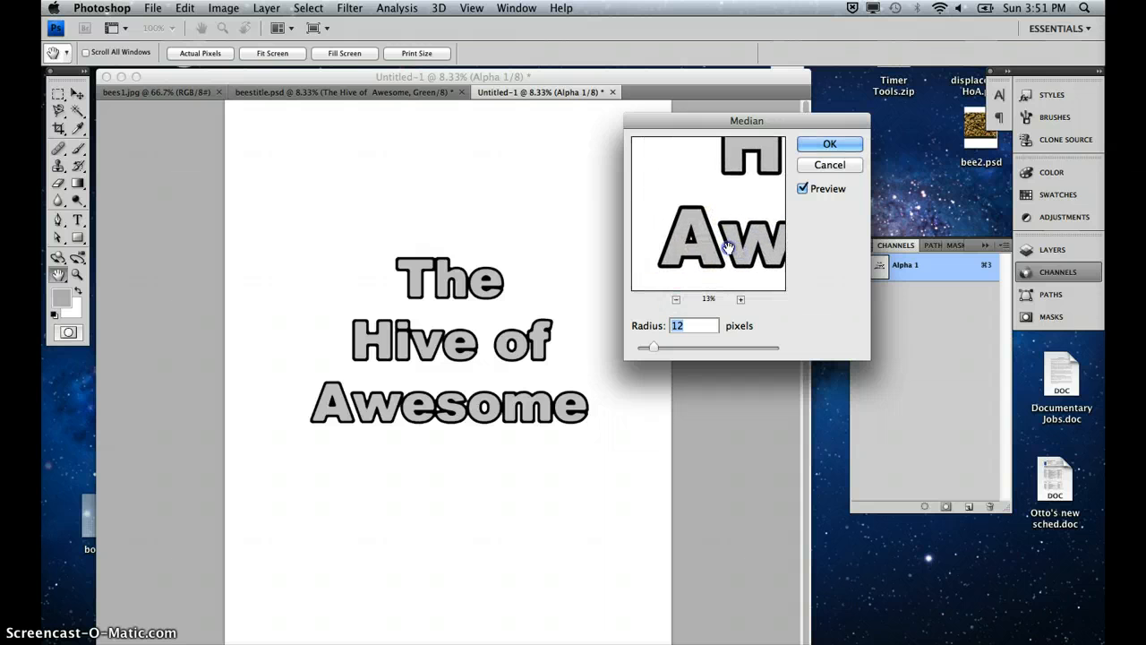
pyautogui.click(740, 300)
pyautogui.click(741, 299)
pyautogui.click(740, 299)
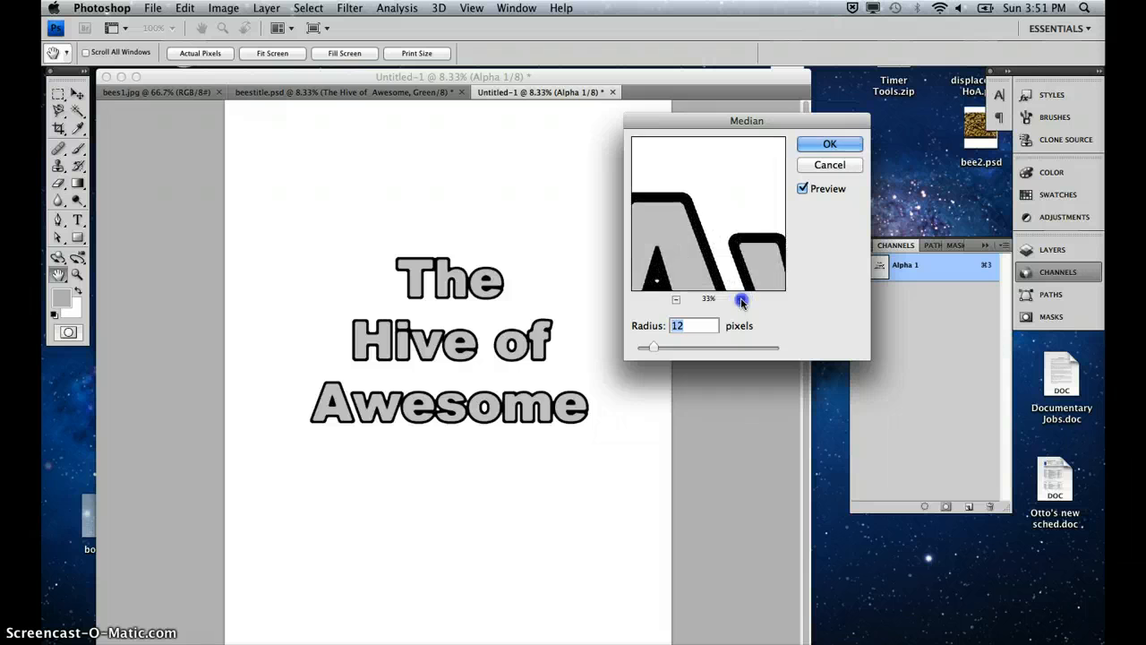
pyautogui.click(741, 299)
pyautogui.moveTo(671, 256); pyautogui.dragTo(715, 203)
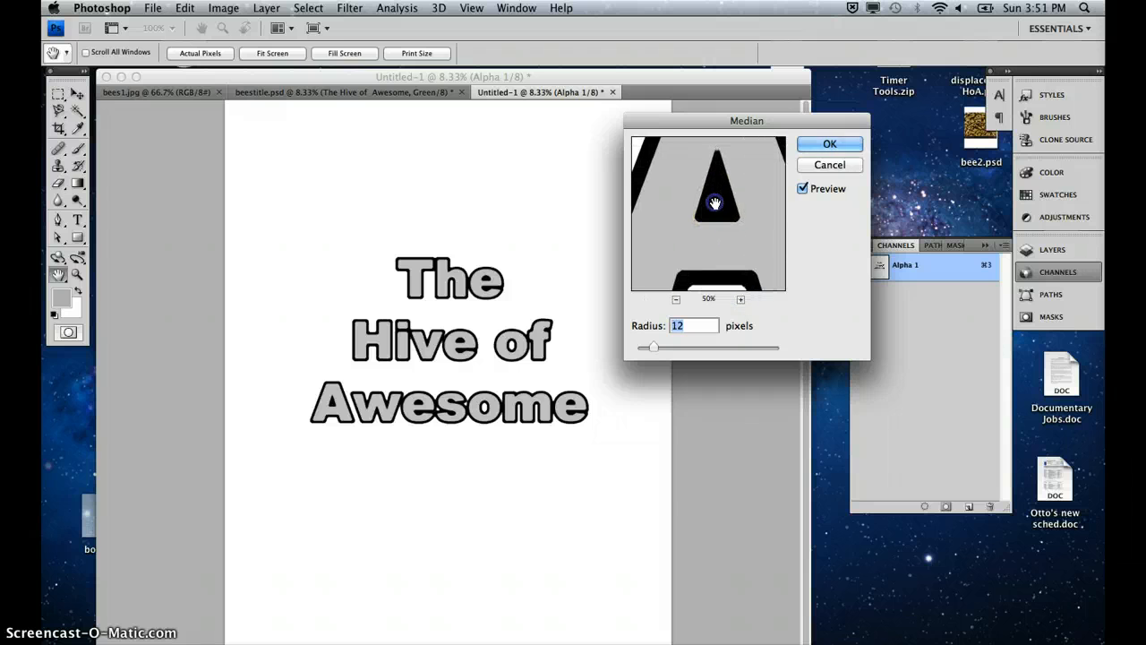
pyautogui.click(741, 299)
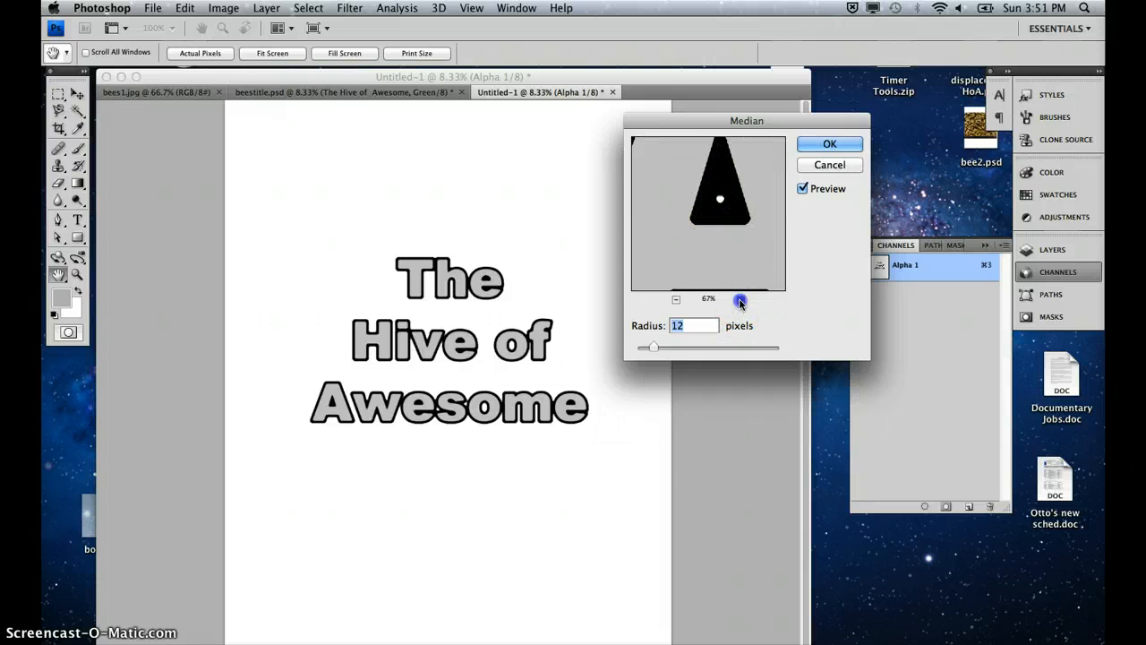
pyautogui.click(740, 299)
pyautogui.click(741, 299)
pyautogui.moveTo(739, 224); pyautogui.dragTo(698, 225)
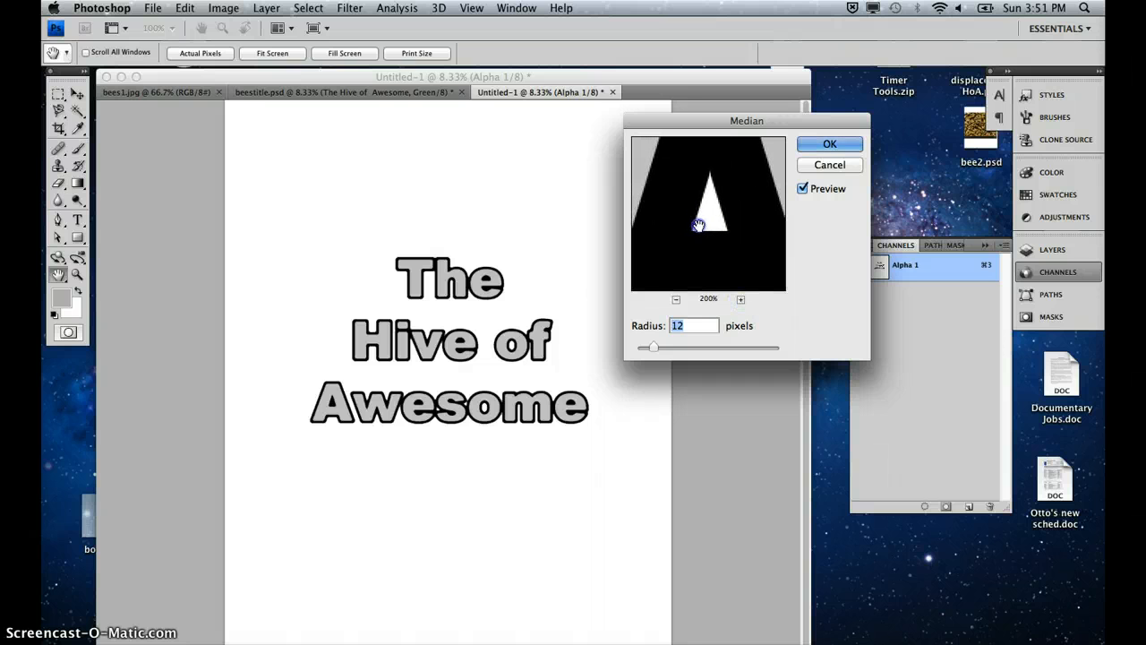
# Step: Try smaller and larger Median radii, and apply the filter with a radius of 9 pixels
pyautogui.click(651, 350)
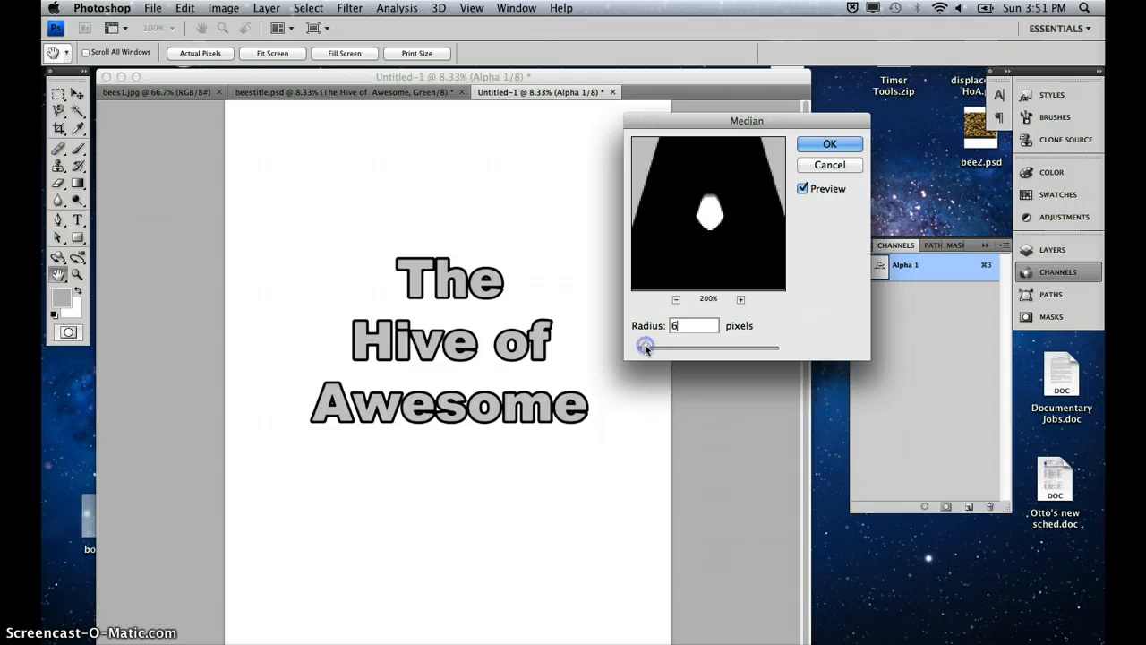
pyautogui.moveTo(678, 348); pyautogui.dragTo(688, 349)
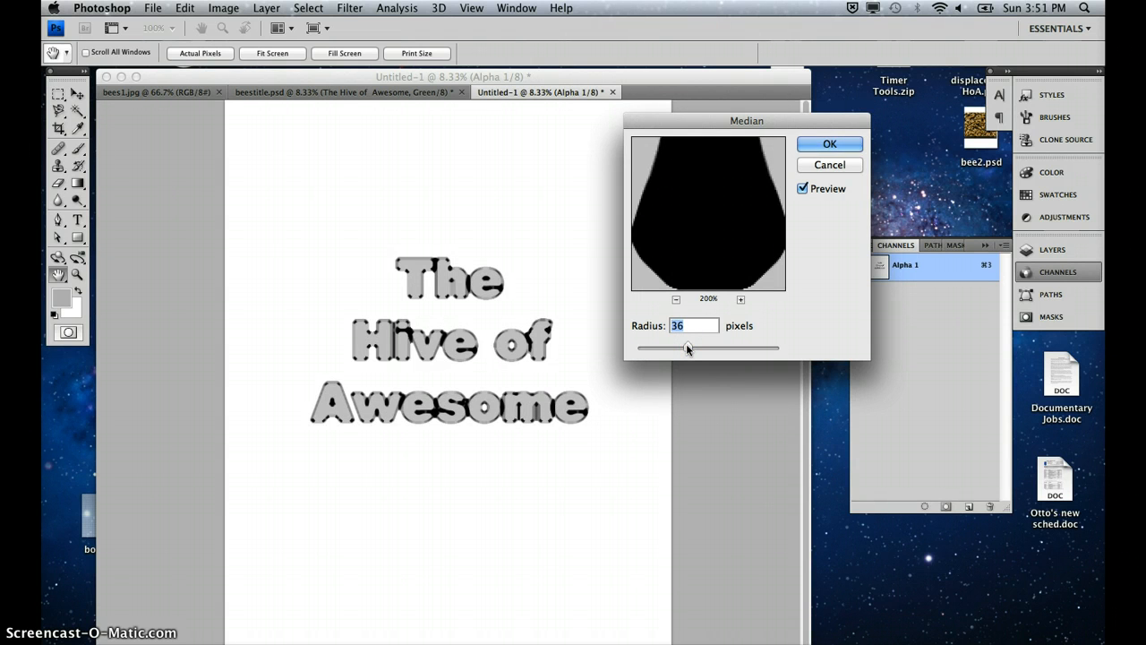
pyautogui.moveTo(658, 348); pyautogui.dragTo(652, 350)
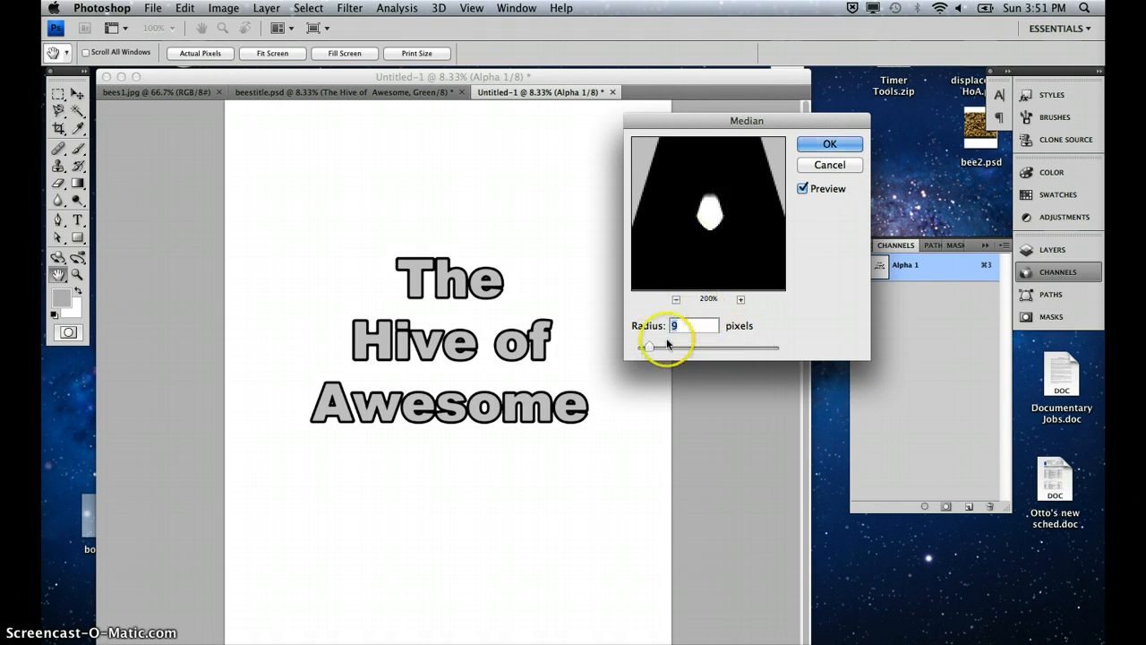
pyautogui.click(826, 146)
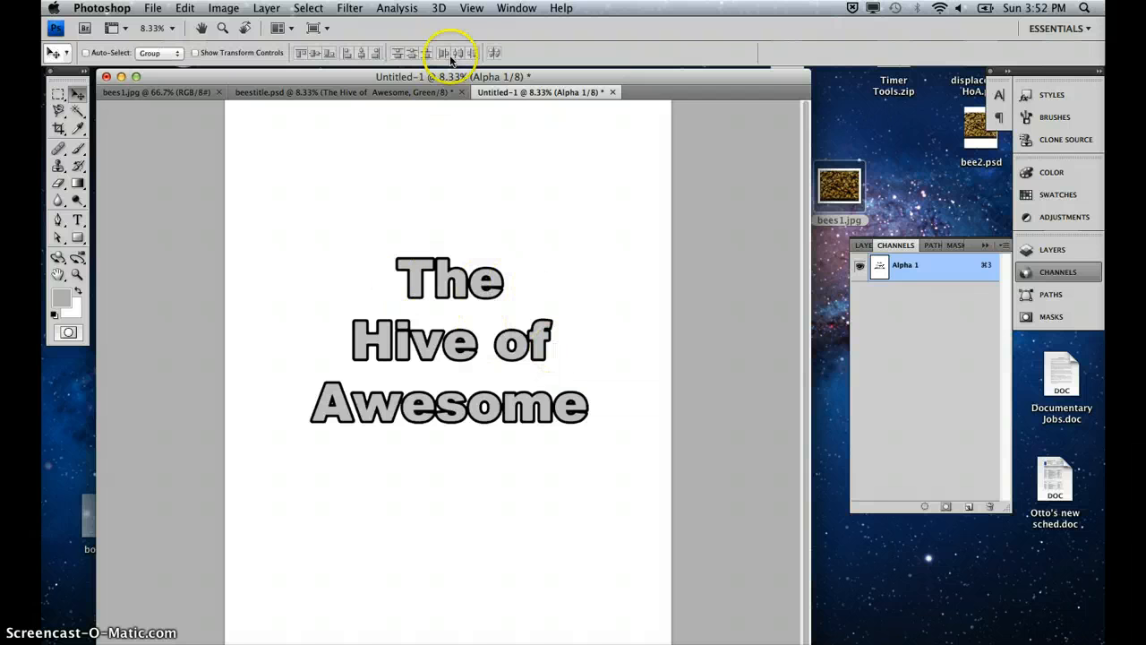
# Step: Apply a Gaussian Blur with a radius of 41.5 pixels to the Alpha 1 channel, checking the blurred lettering in the preview
pyautogui.click(336, 8)
pyautogui.moveTo(355, 138)
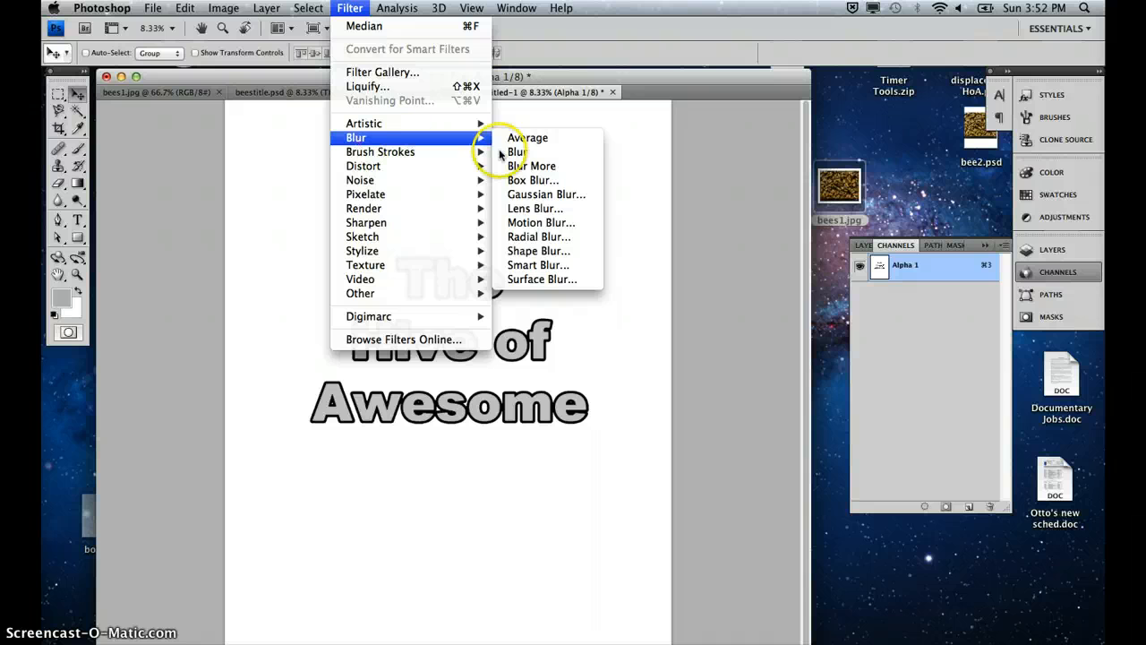
pyautogui.click(546, 194)
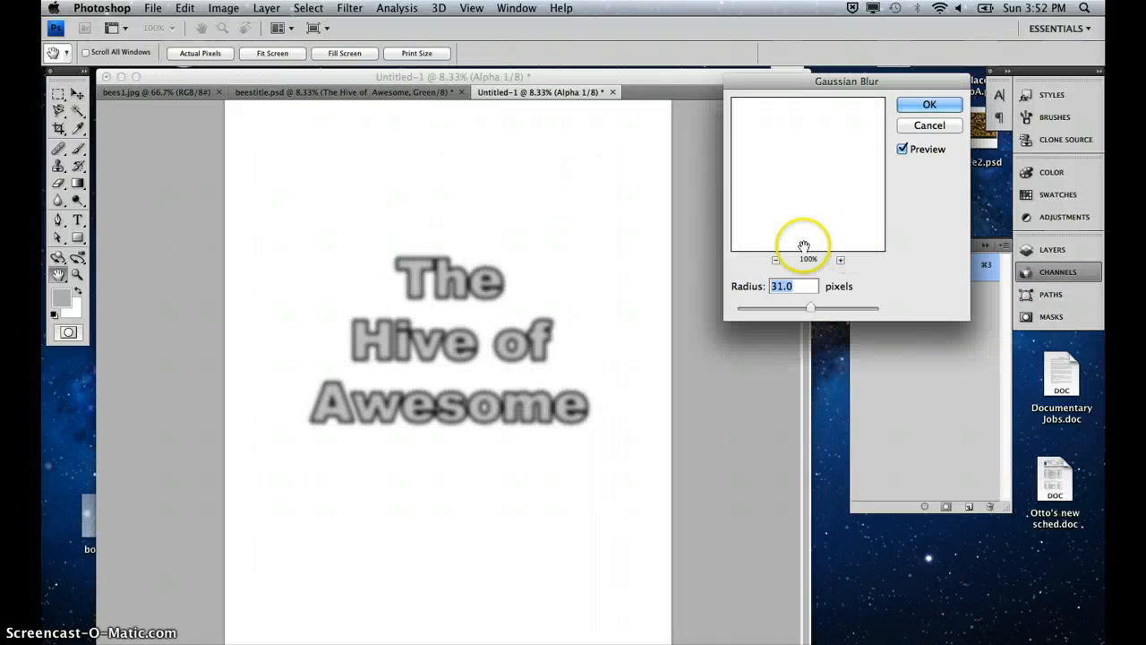
pyautogui.click(777, 260)
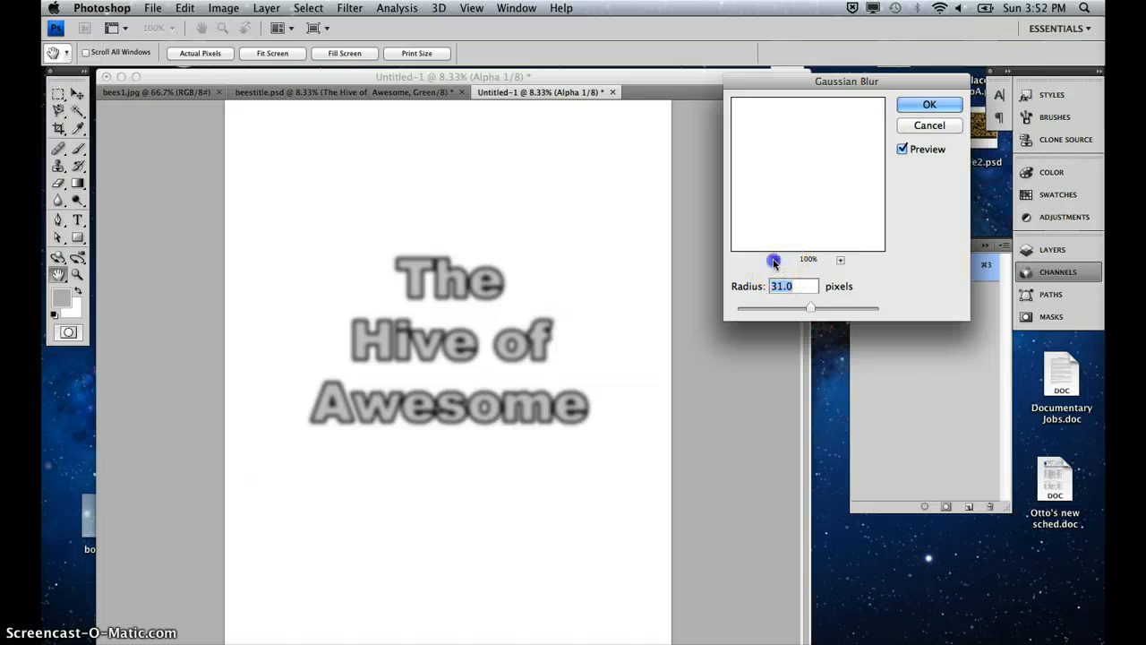
pyautogui.moveTo(787, 202)
pyautogui.mouseDown()
pyautogui.moveTo(851, 195)
pyautogui.moveTo(871, 176)
pyautogui.moveTo(775, 186)
pyautogui.mouseUp()
pyautogui.moveTo(803, 308); pyautogui.dragTo(818, 309)
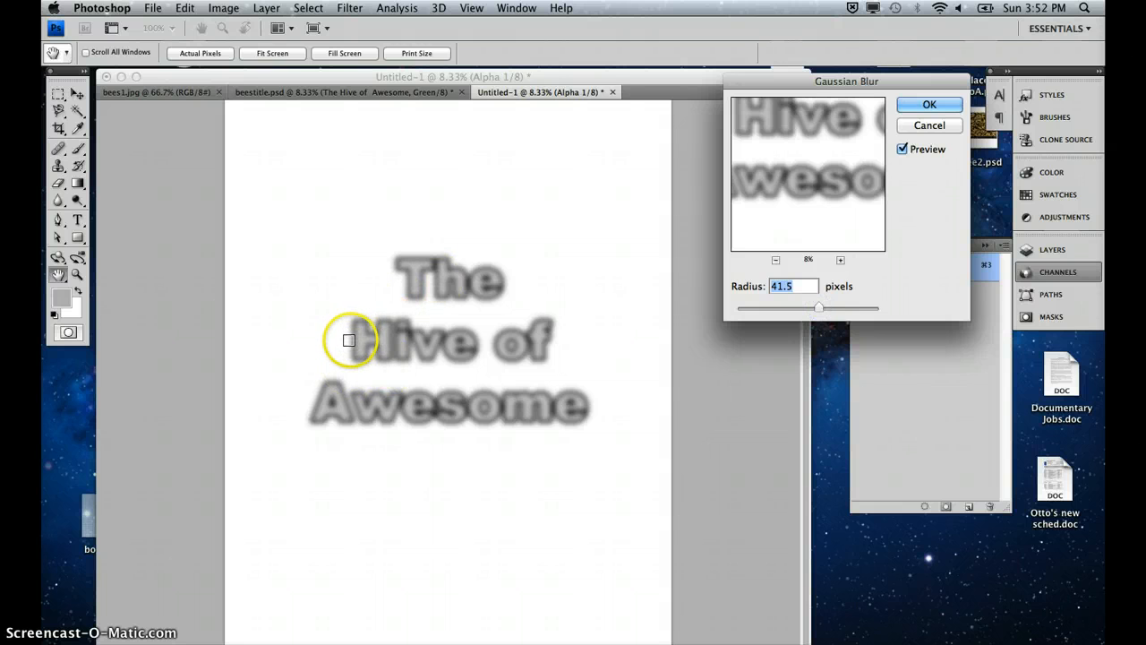
pyautogui.click(351, 340)
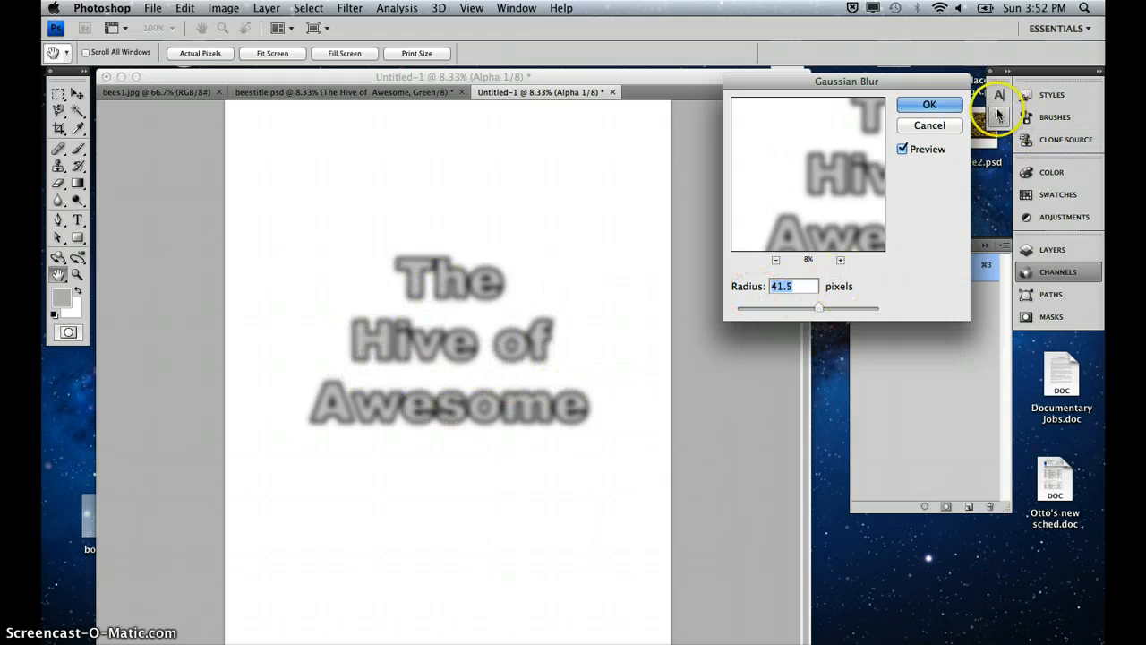
pyautogui.click(927, 106)
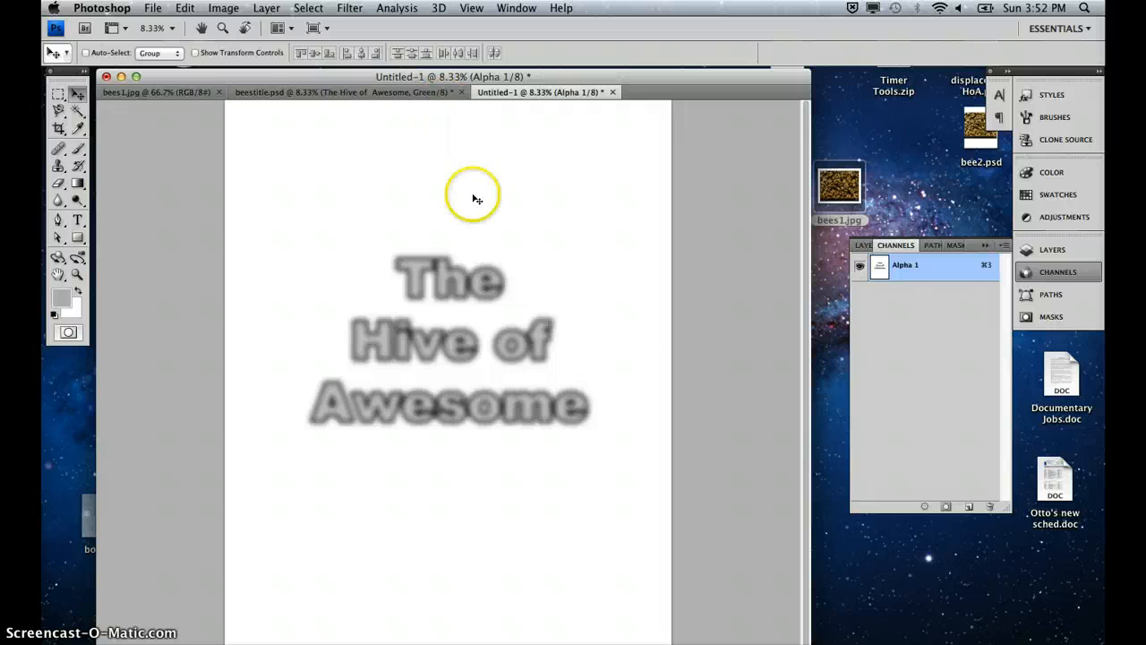
# Step: Convert the blurred title document from Multichannel to Grayscale mode
pyautogui.click(230, 11)
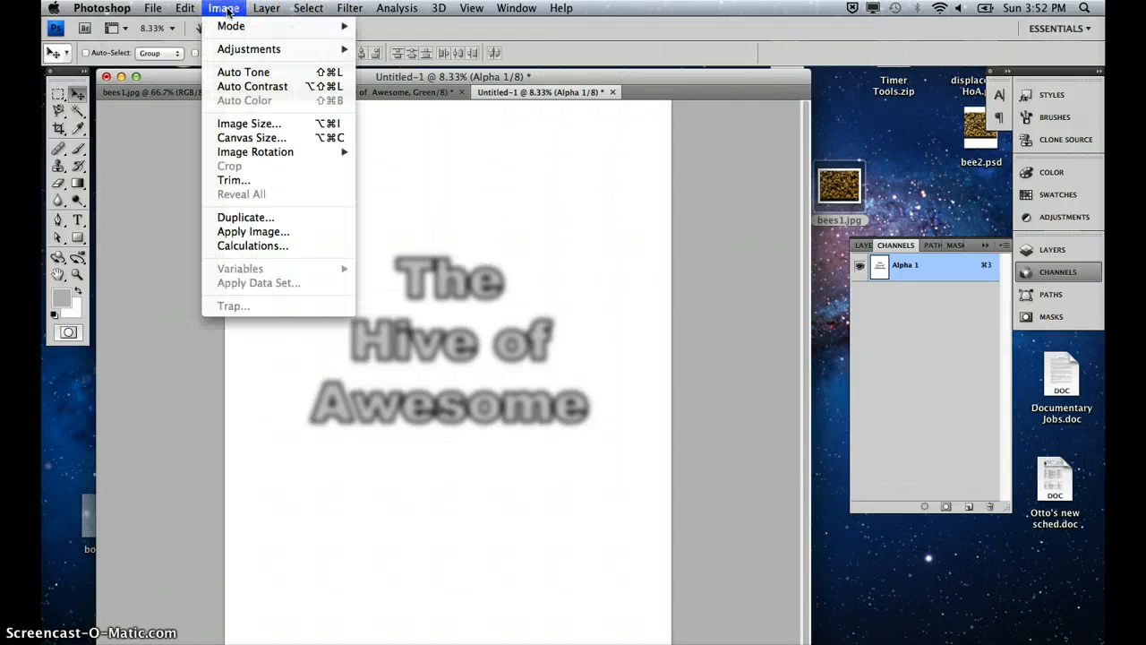
pyautogui.moveTo(230, 27)
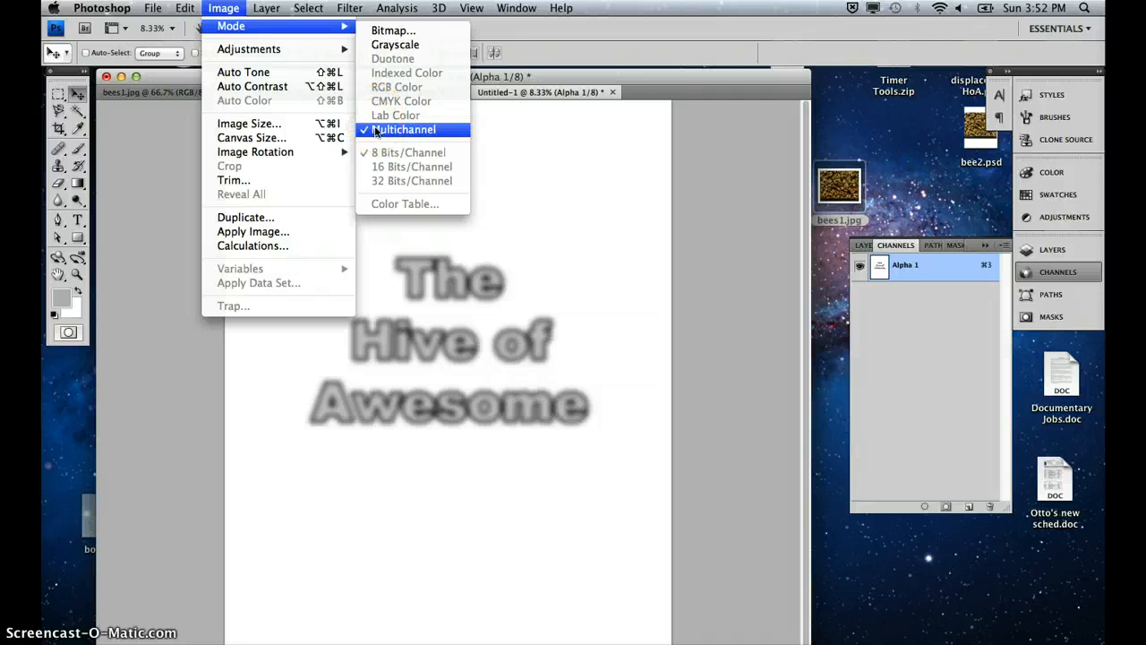
pyautogui.click(376, 46)
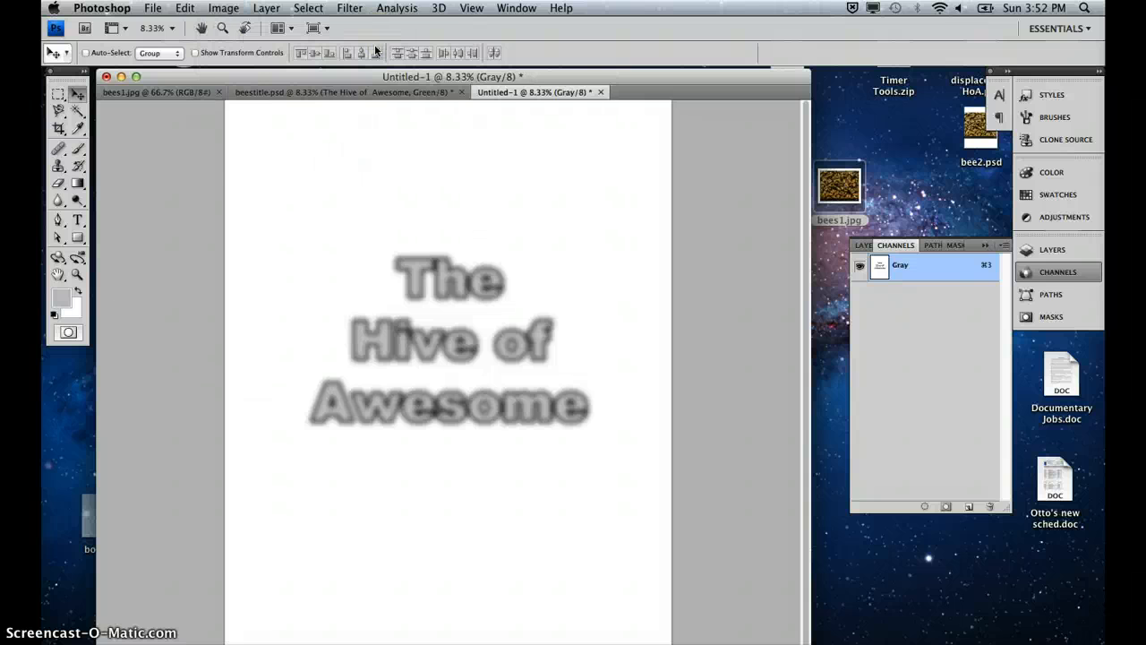
# Step: Save the grayscale document to the Desktop in Photoshop format as displacementtext.psd
pyautogui.click(150, 9)
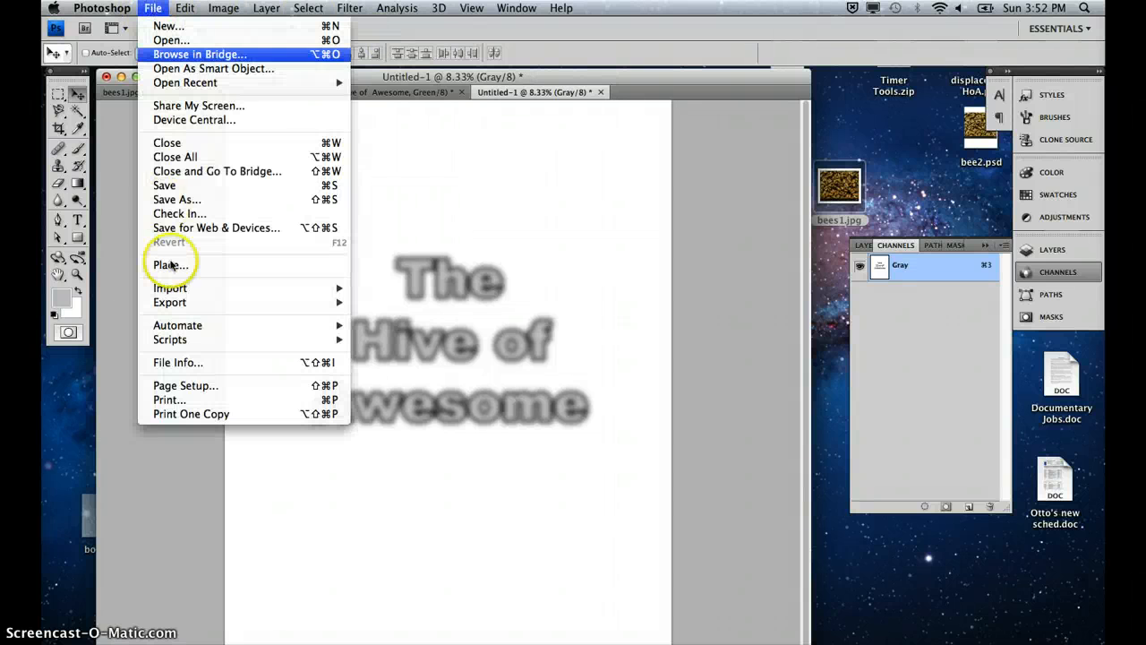
pyautogui.click(168, 202)
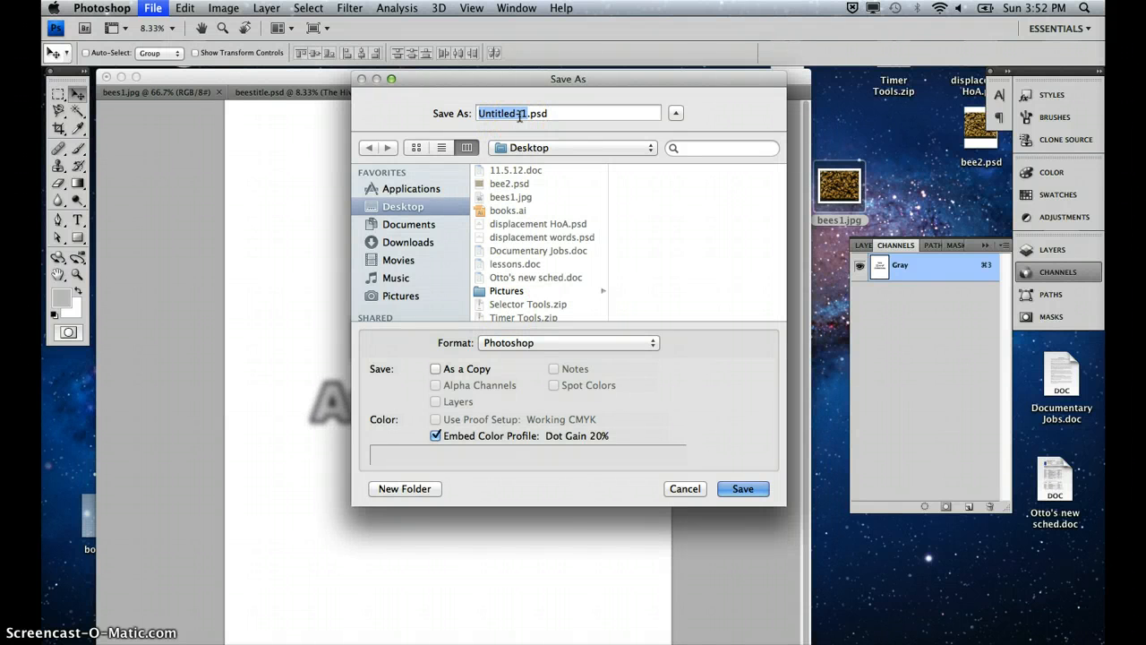
pyautogui.write('displacementtext')
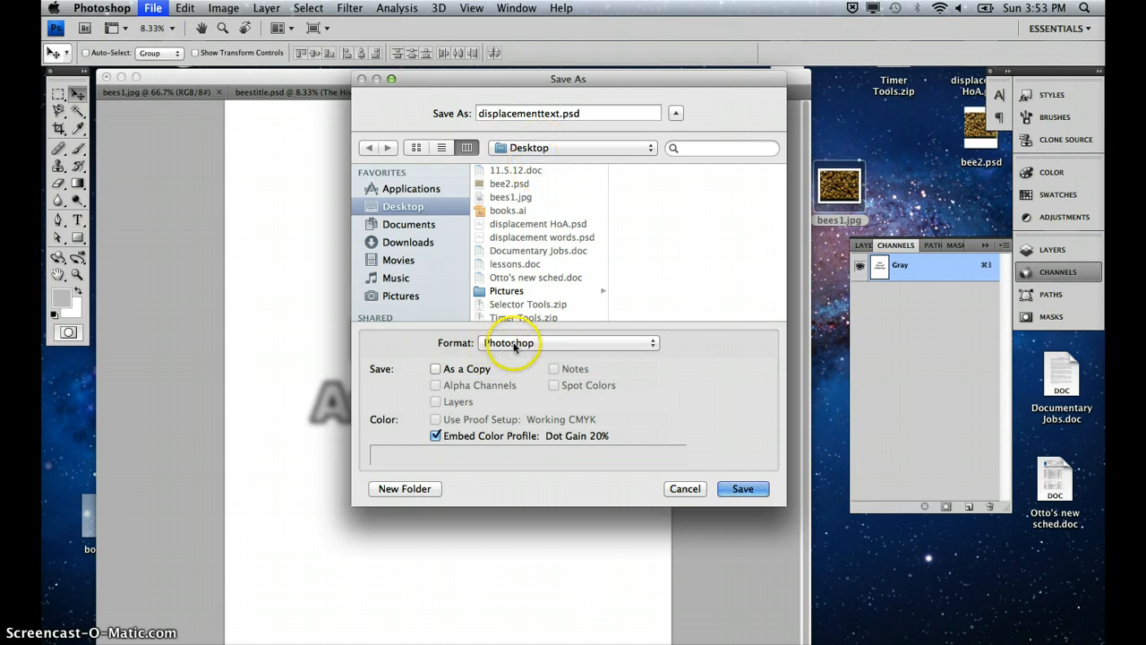
pyautogui.click(733, 489)
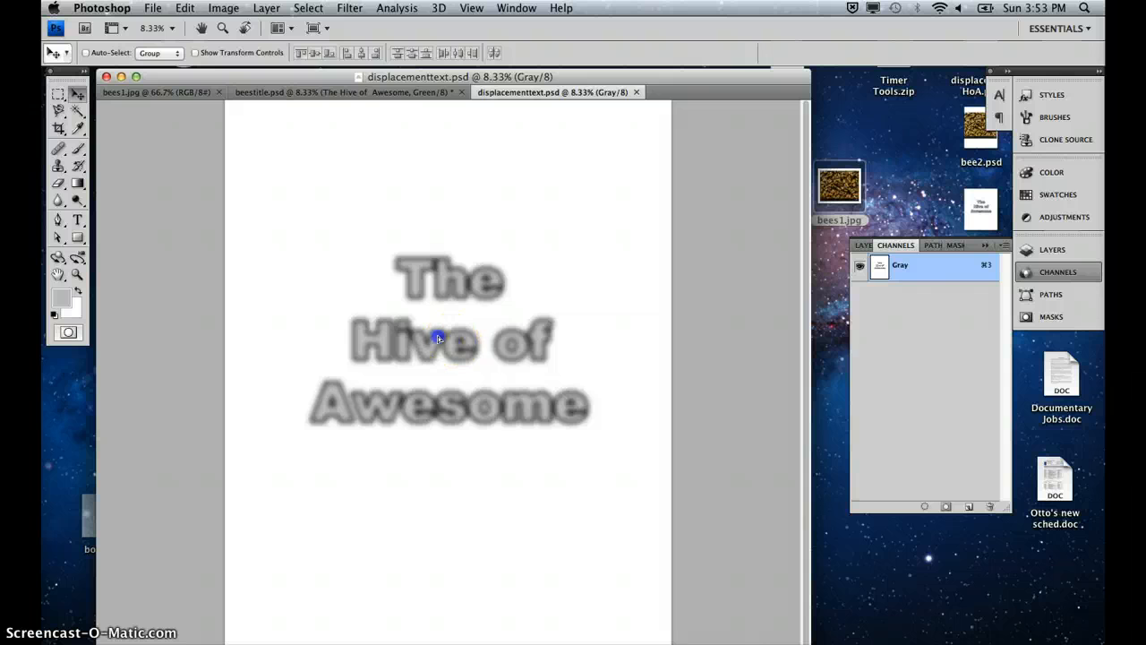
pyautogui.click(451, 380)
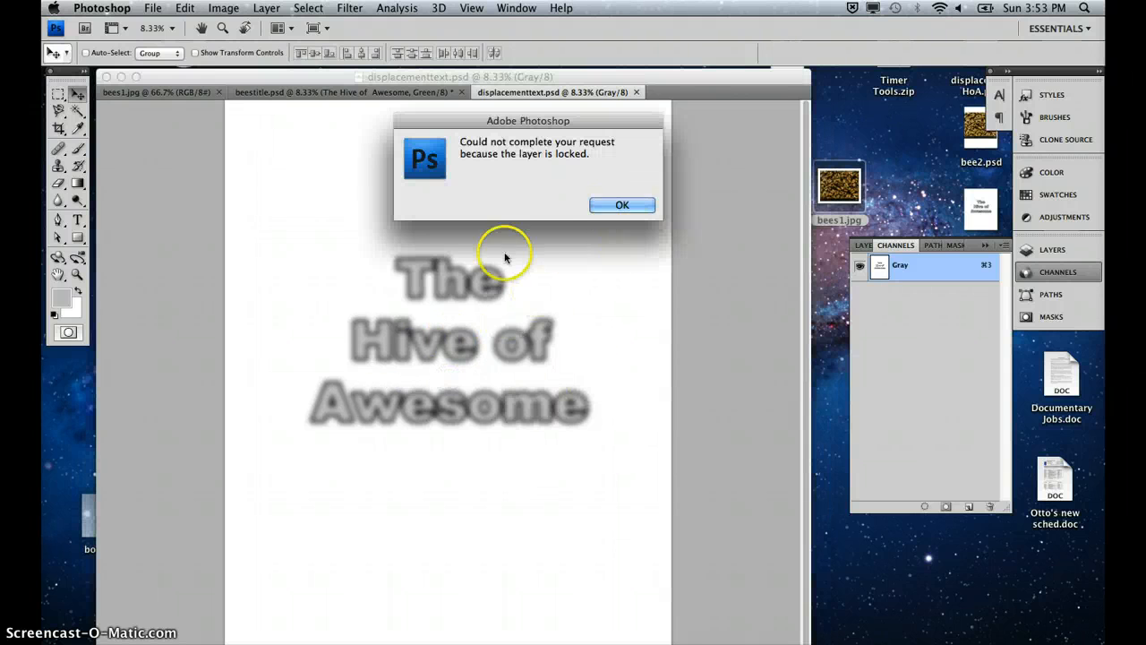
pyautogui.click(622, 206)
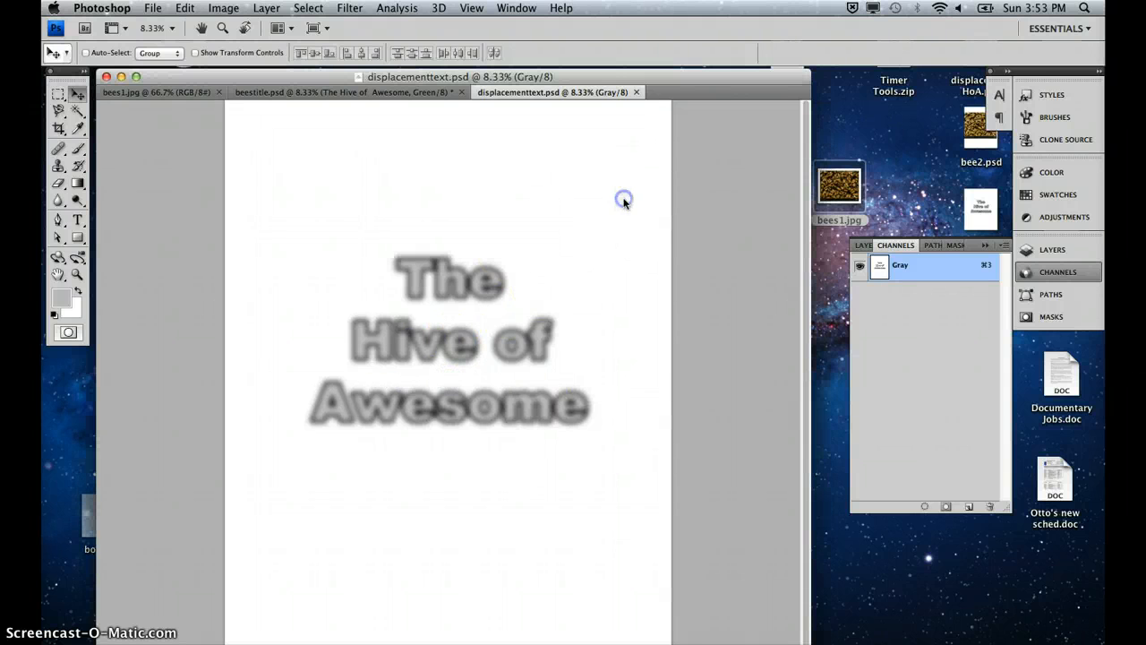
pyautogui.click(863, 245)
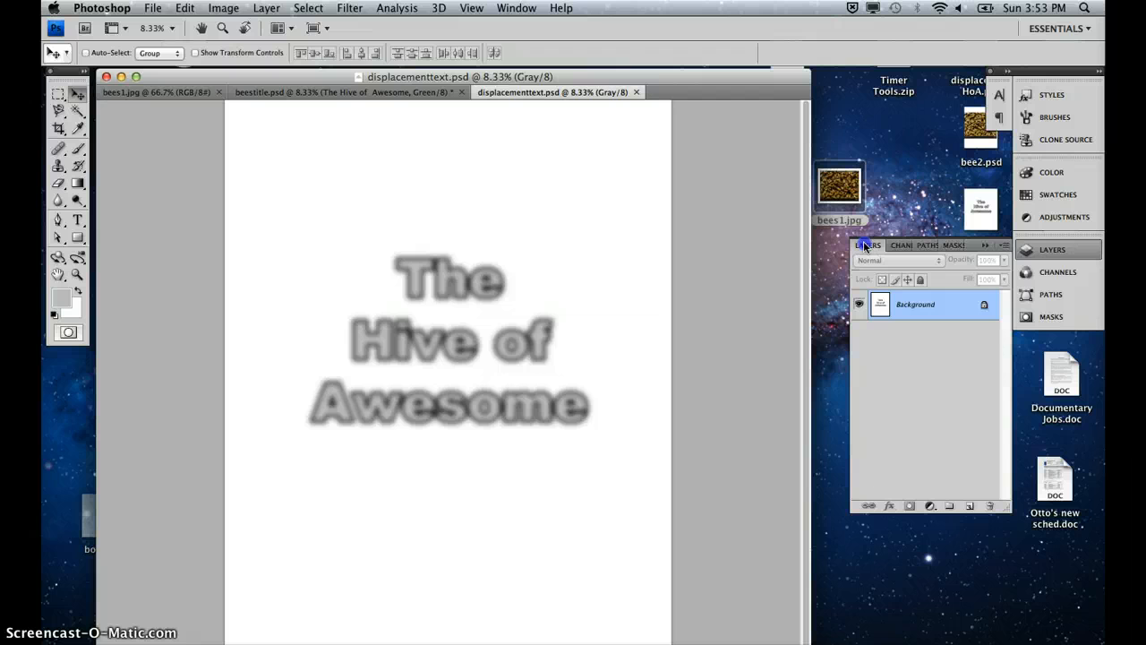
pyautogui.doubleClick(983, 308)
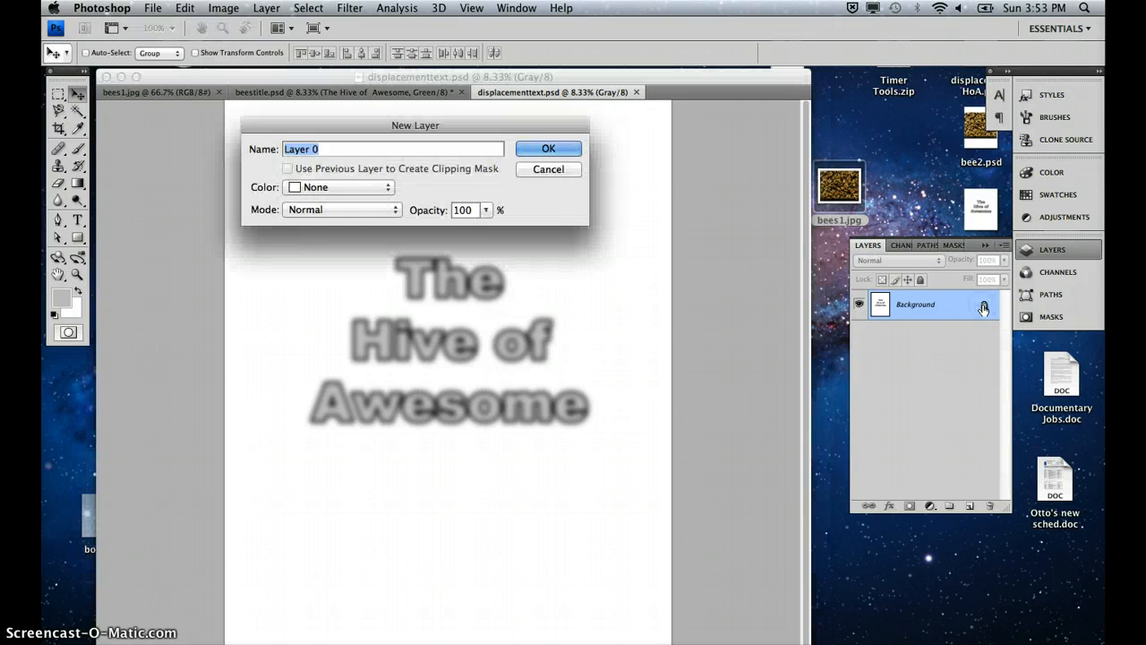
pyautogui.click(548, 170)
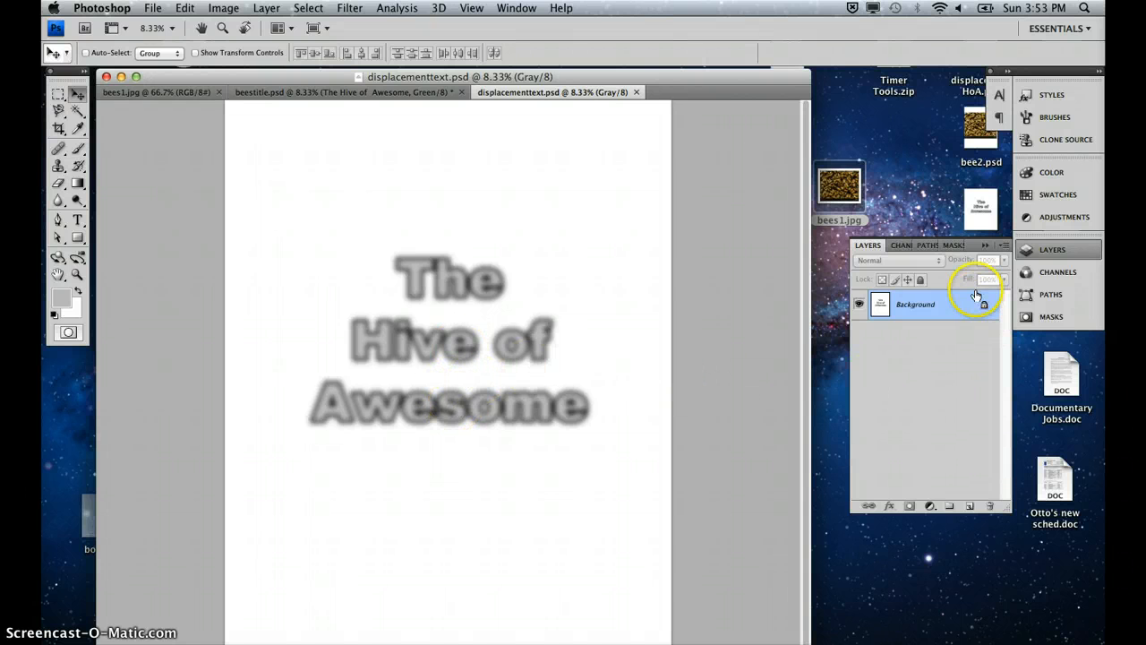
# Step: Close displacementtext.psd and reactivate the composite RGB channel of beestitle.psd
pyautogui.click(635, 93)
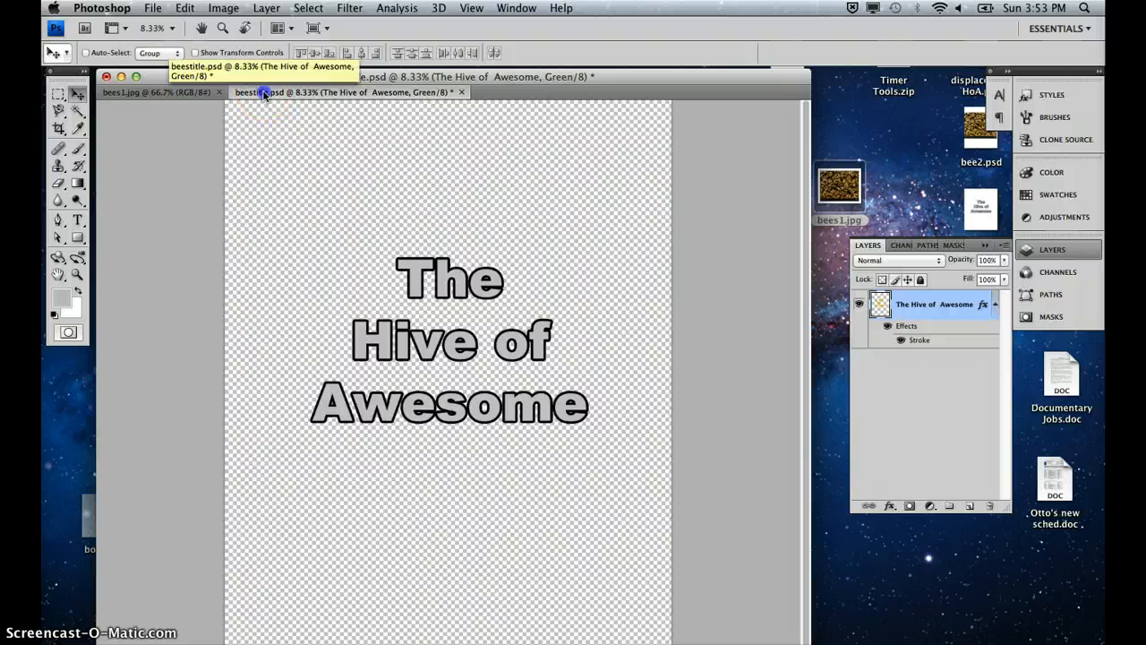
pyautogui.click(406, 253)
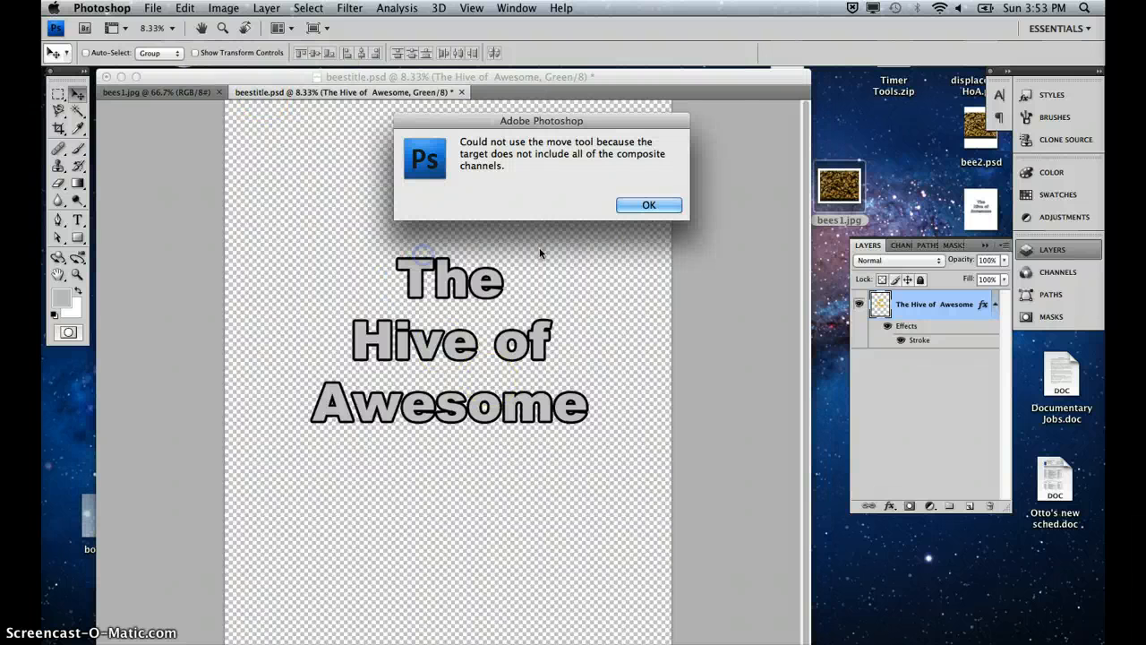
pyautogui.click(649, 204)
pyautogui.click(927, 312)
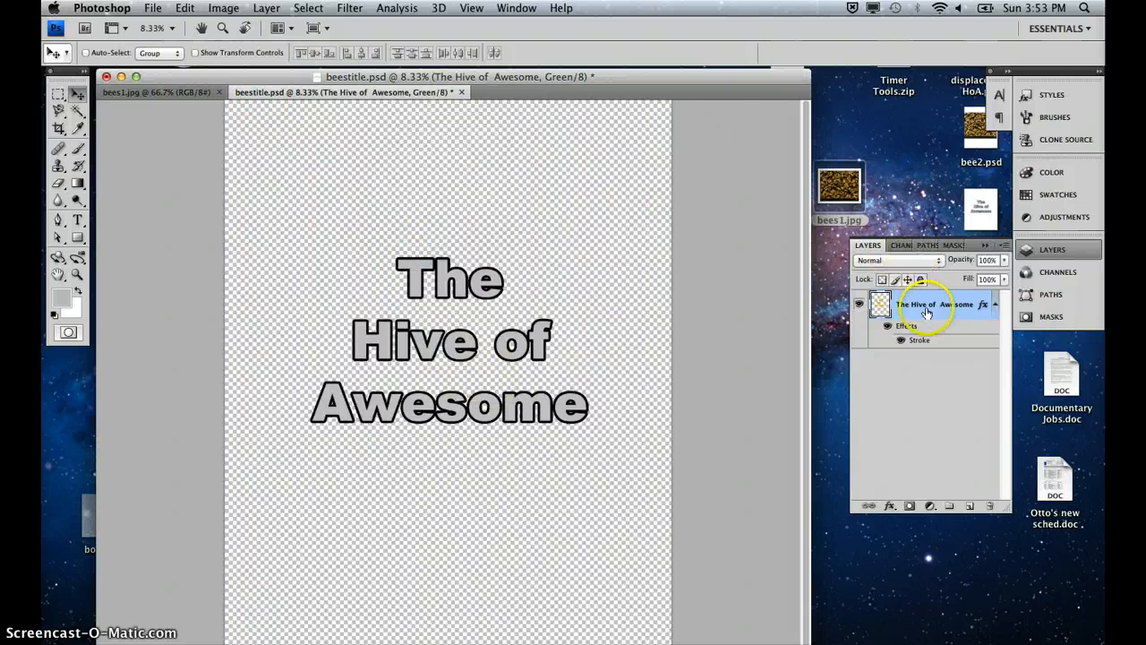
pyautogui.click(900, 244)
pyautogui.click(917, 266)
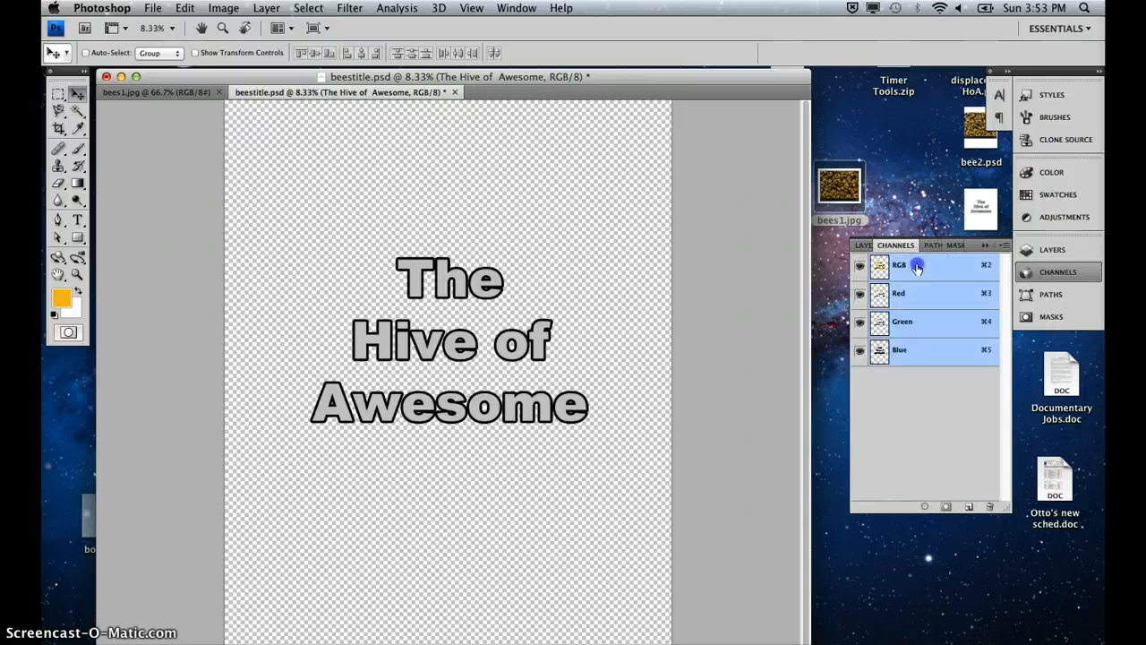
# Step: Try moving the title lettering up and to the left on the canvas, and undo the move
pyautogui.moveTo(379, 343); pyautogui.dragTo(330, 278)
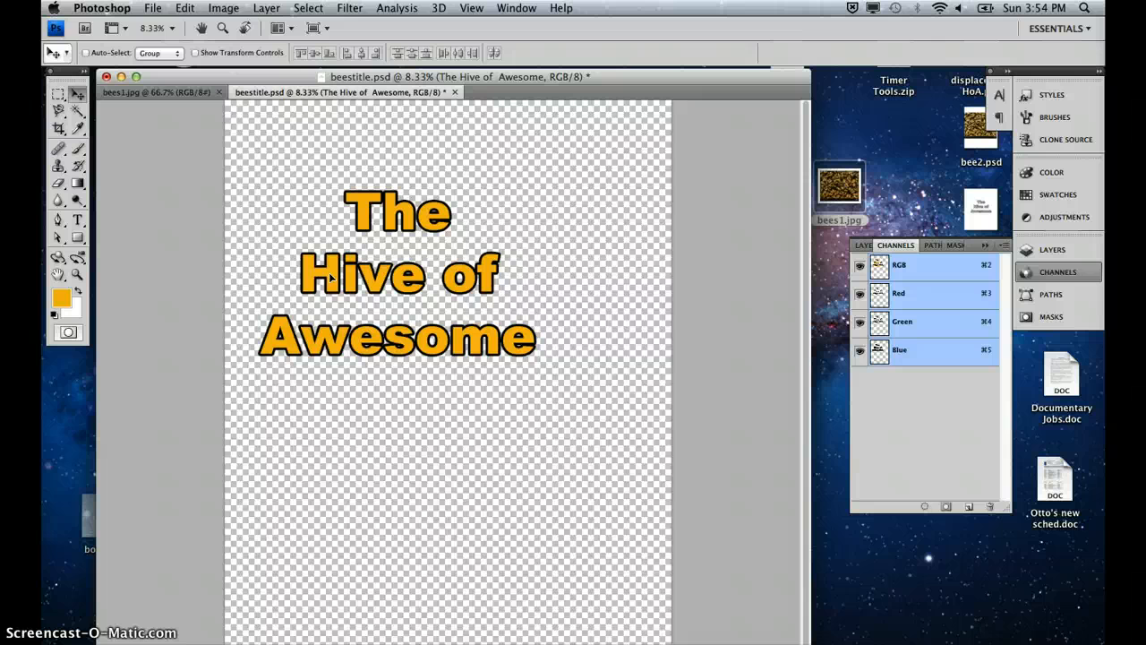
pyautogui.click(184, 8)
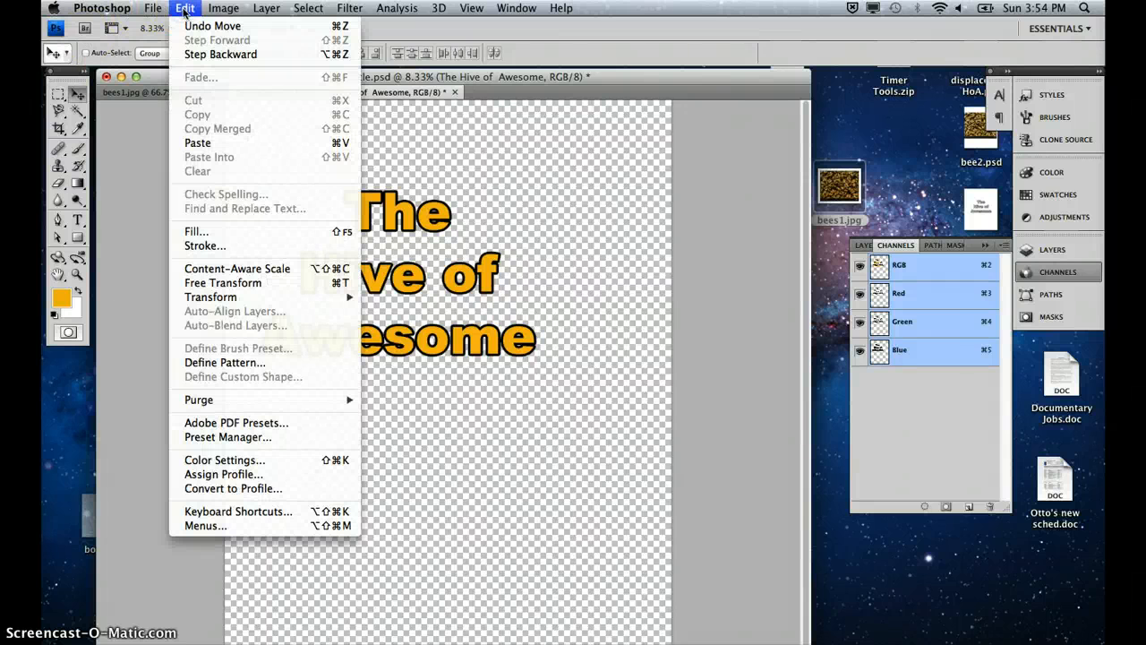
pyautogui.click(190, 26)
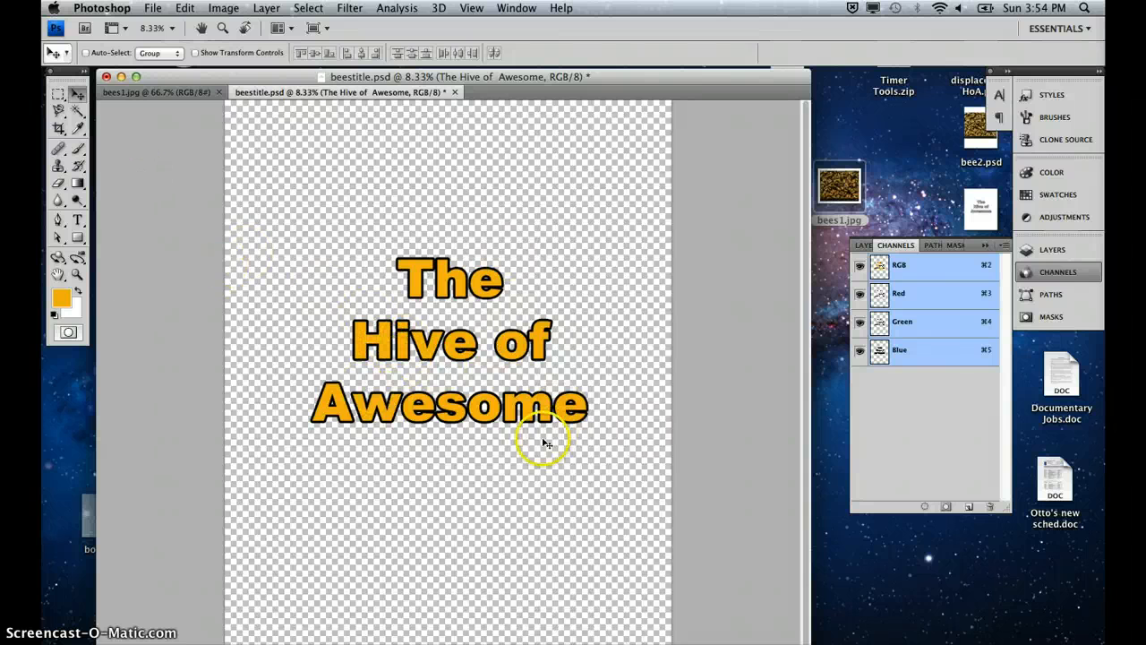
# Step: Select the title lettering with the Magic Wand and save the selection as a new channel named "Hive of Awesome words"
pyautogui.click(79, 109)
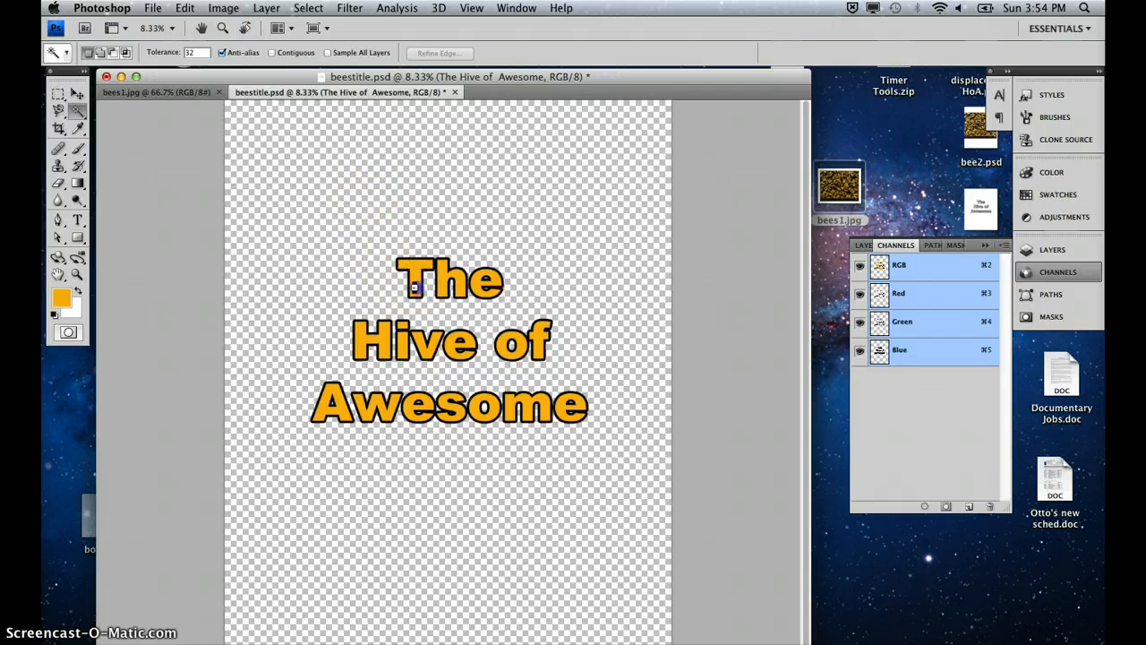
pyautogui.click(434, 418)
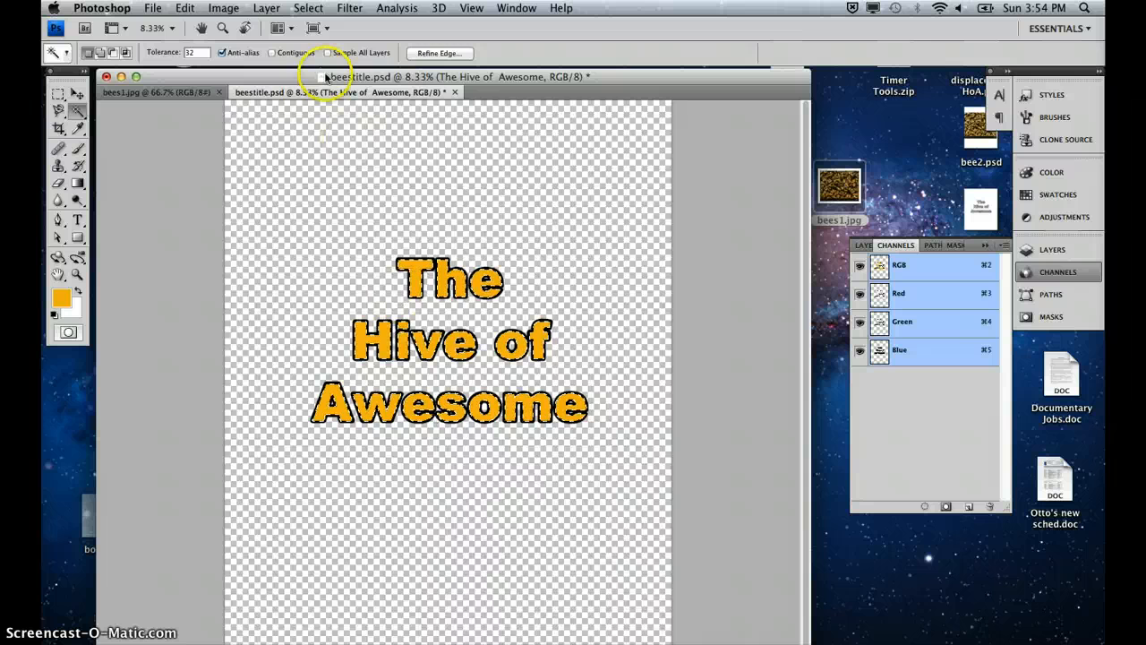
pyautogui.click(307, 8)
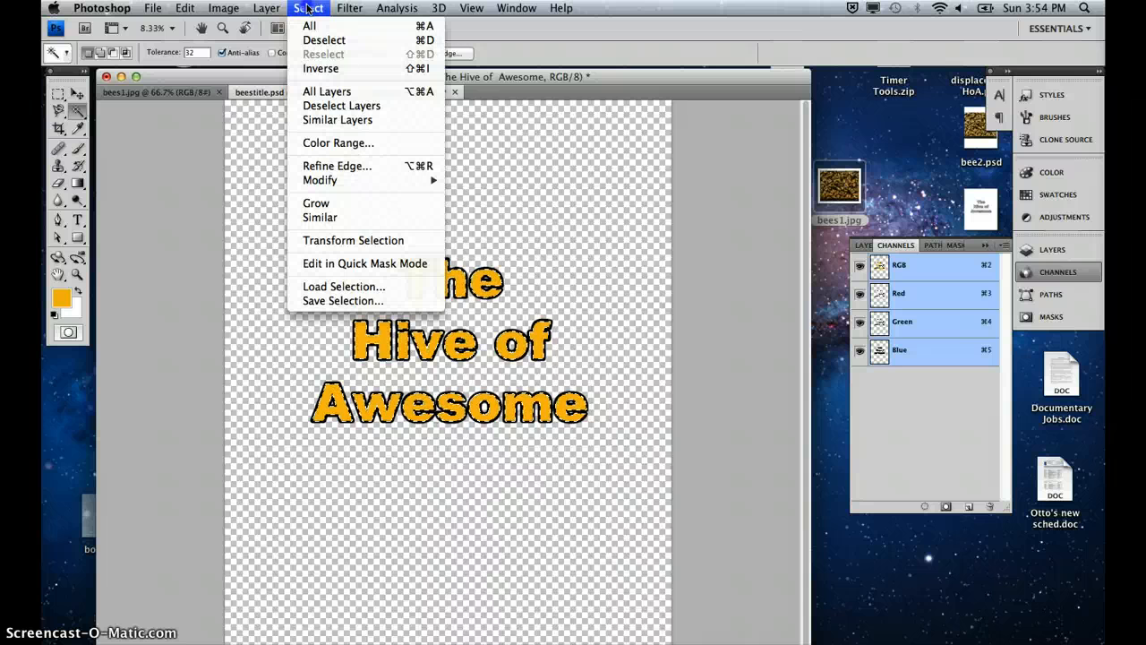
pyautogui.click(327, 299)
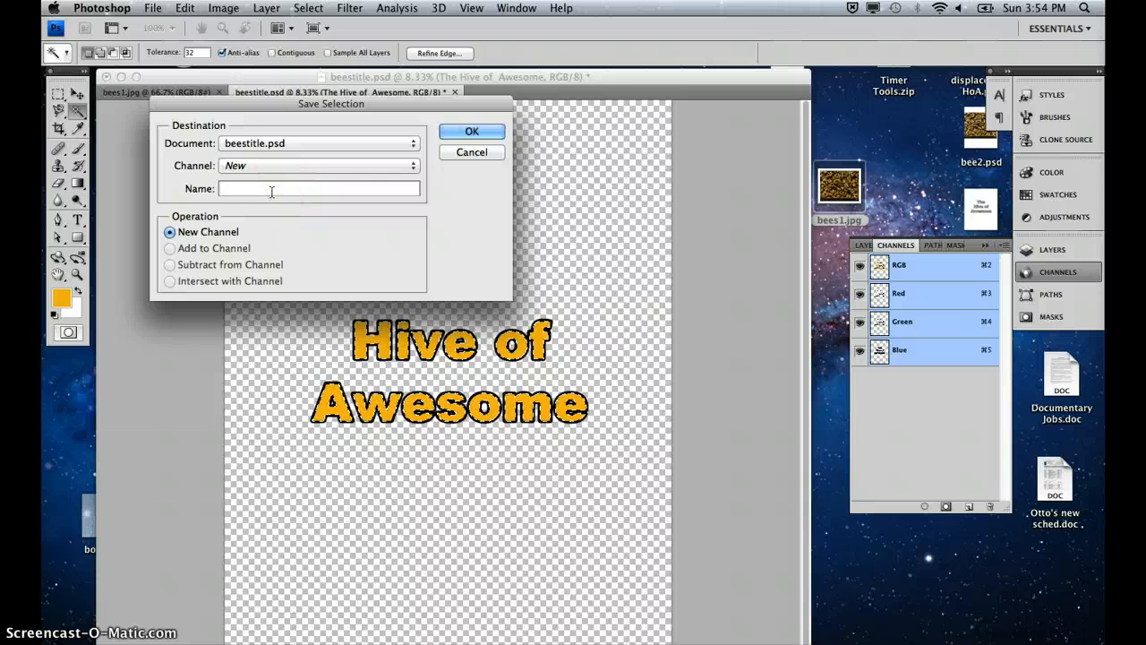
pyautogui.write('Hive of Awes')
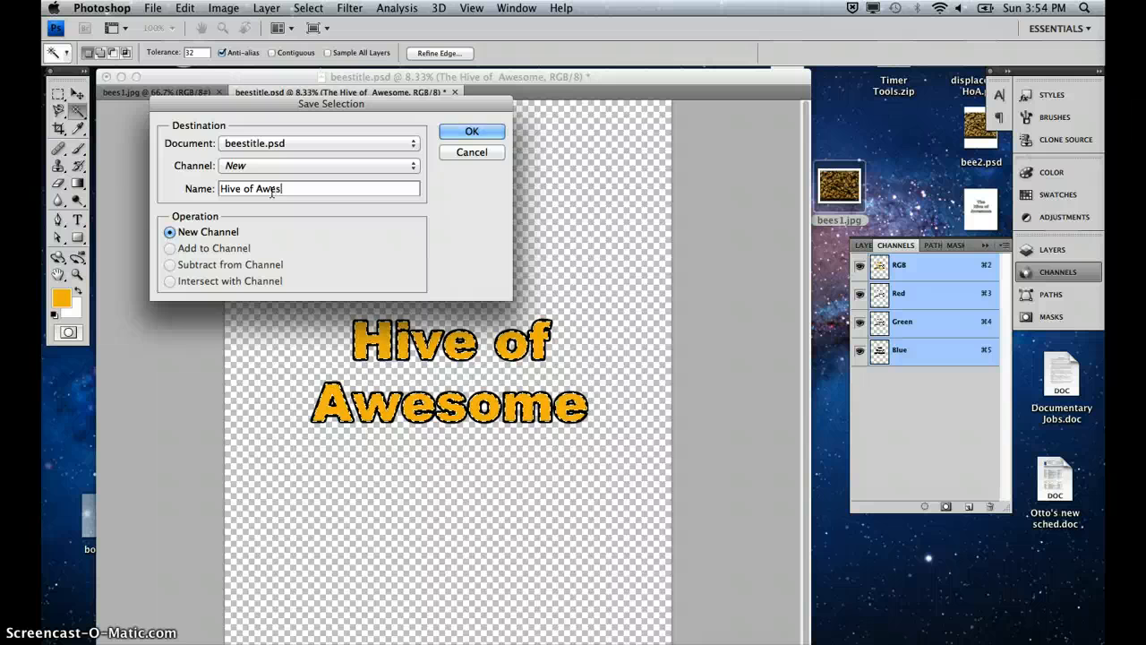
pyautogui.write('ome words')
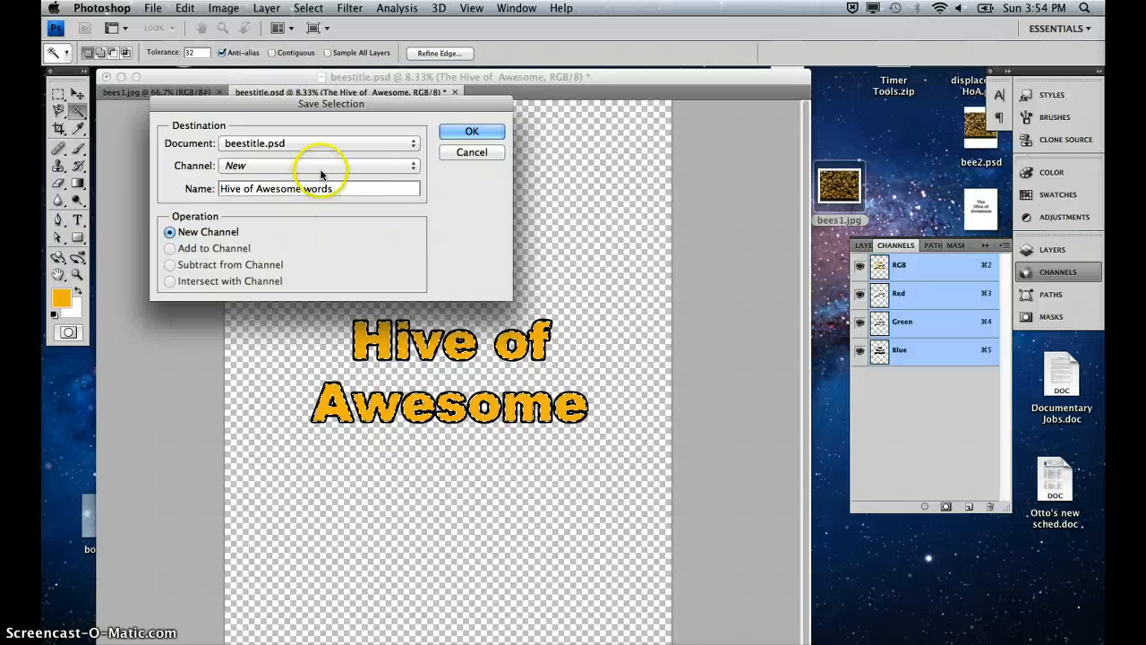
pyautogui.click(261, 169)
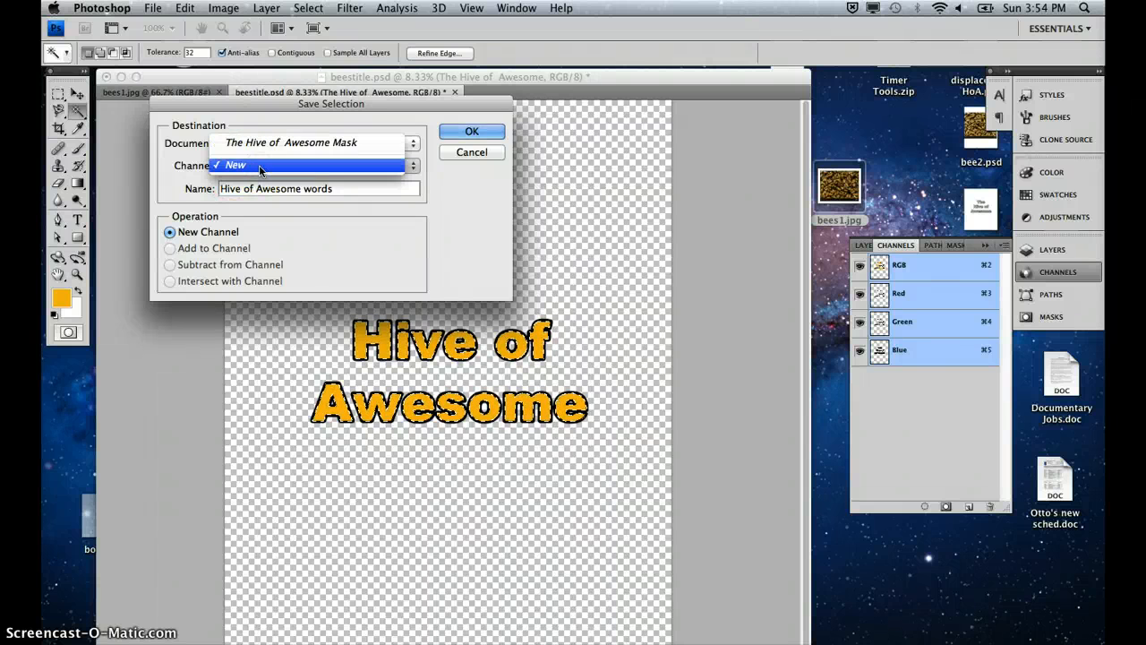
pyautogui.click(260, 169)
pyautogui.click(470, 131)
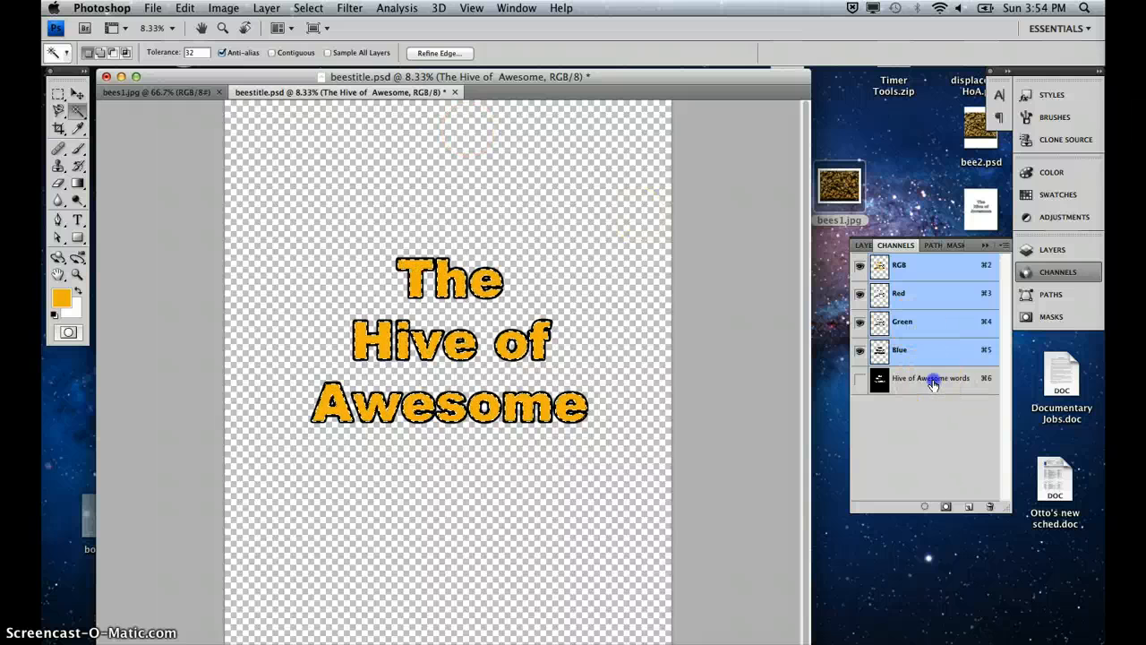
# Step: Check the Hive of Awesome words channel, return to the RGB composite, and deselect the lettering
pyautogui.click(932, 385)
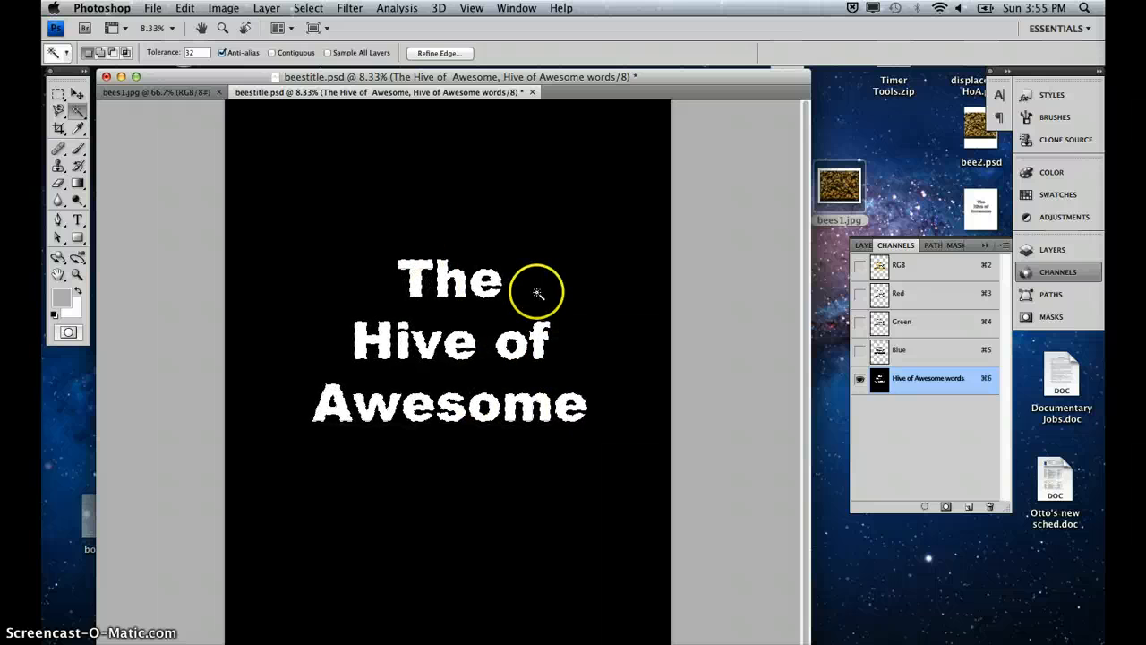
pyautogui.click(936, 263)
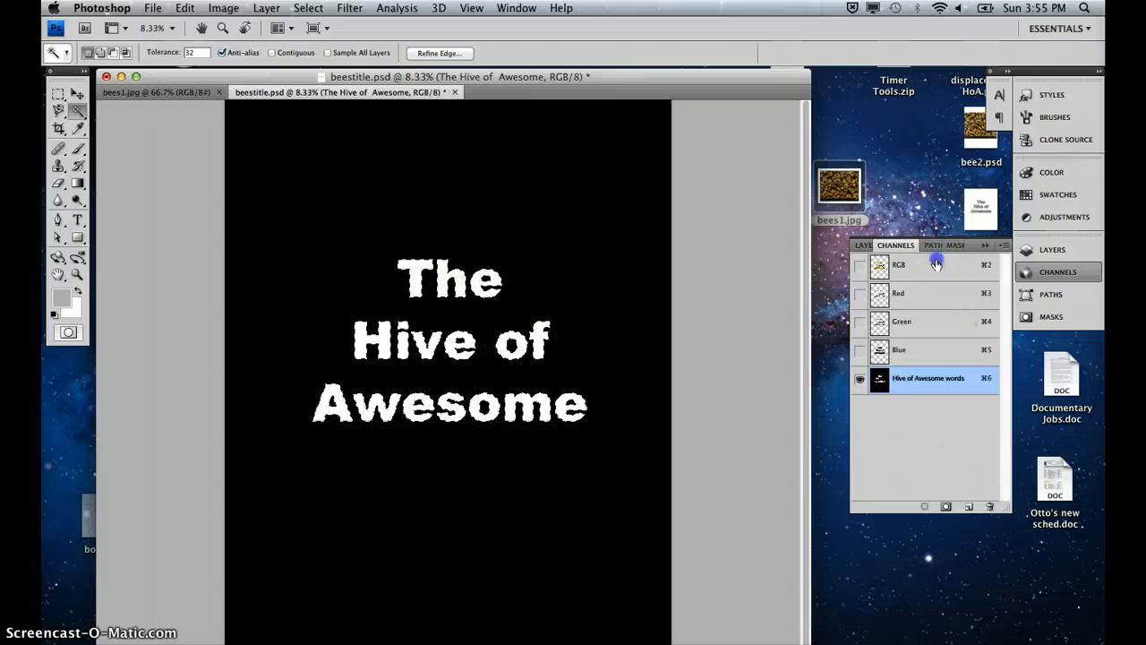
pyautogui.click(309, 7)
pyautogui.click(326, 40)
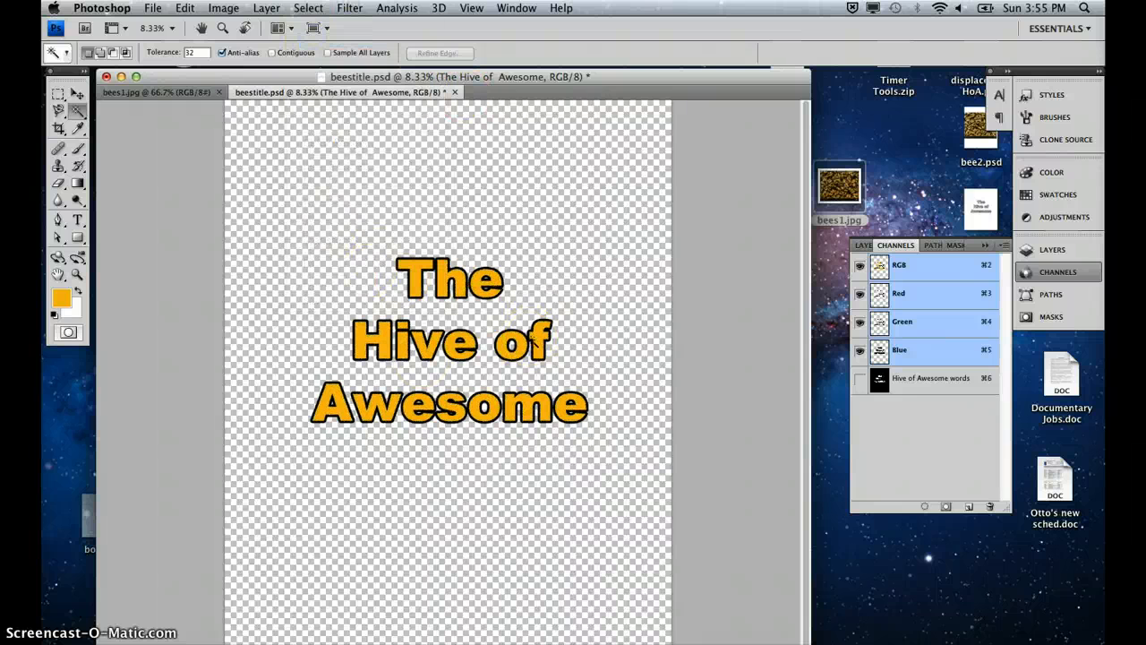
# Step: Set the canvas size of bees1.jpg to 24 inches wide by 30 inches high
pyautogui.click(858, 245)
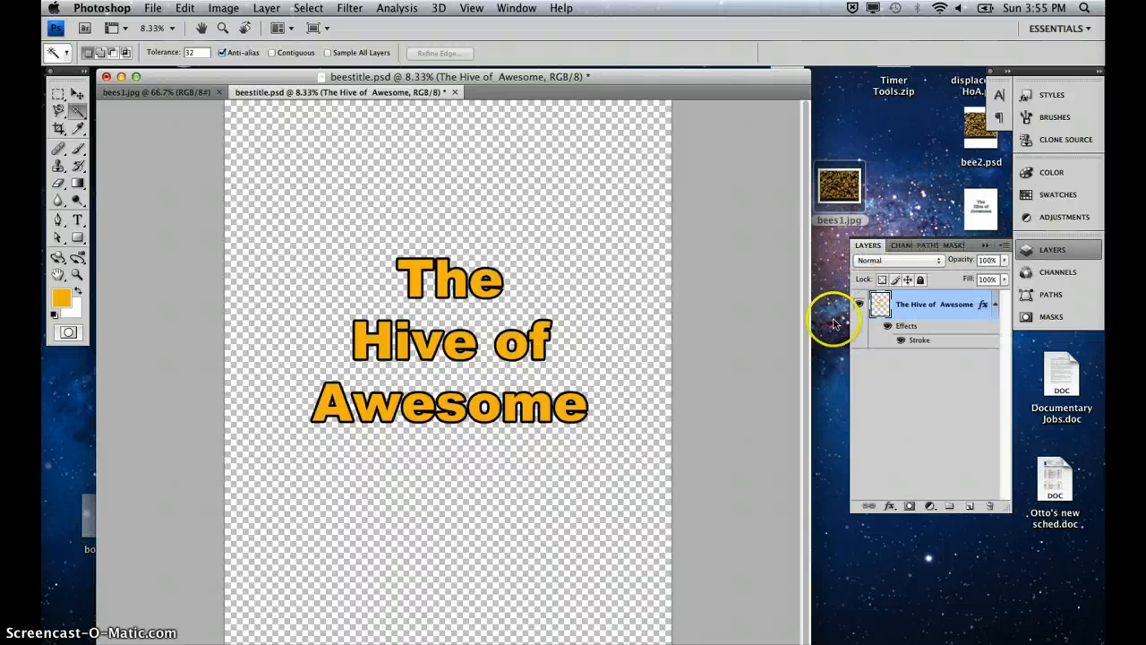
pyautogui.click(128, 92)
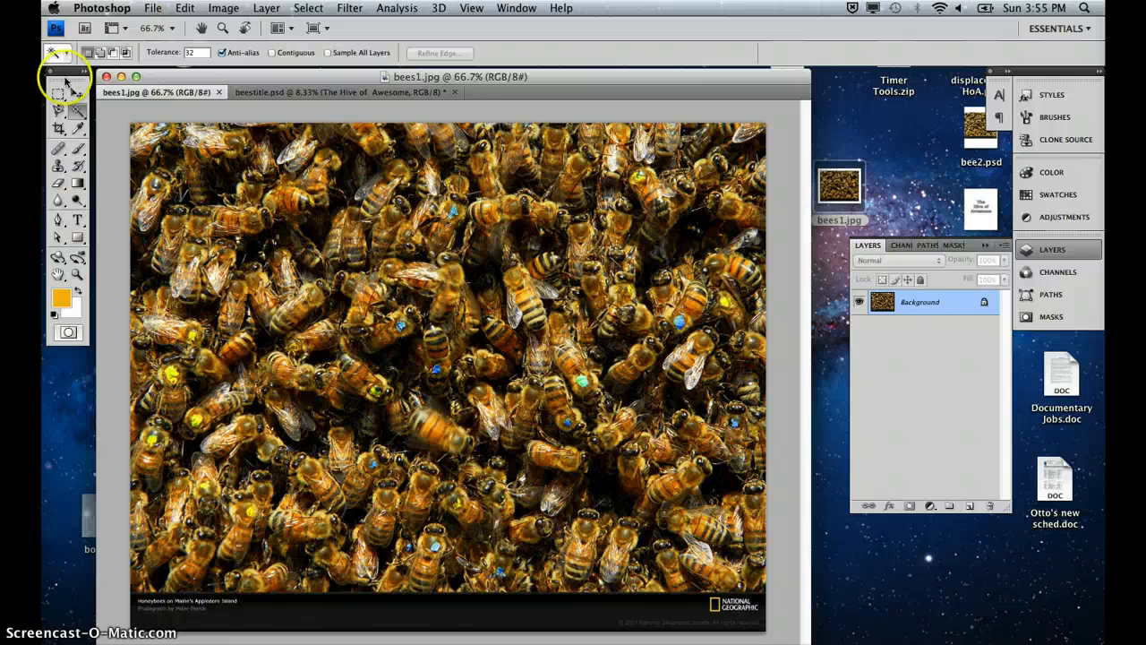
pyautogui.click(225, 11)
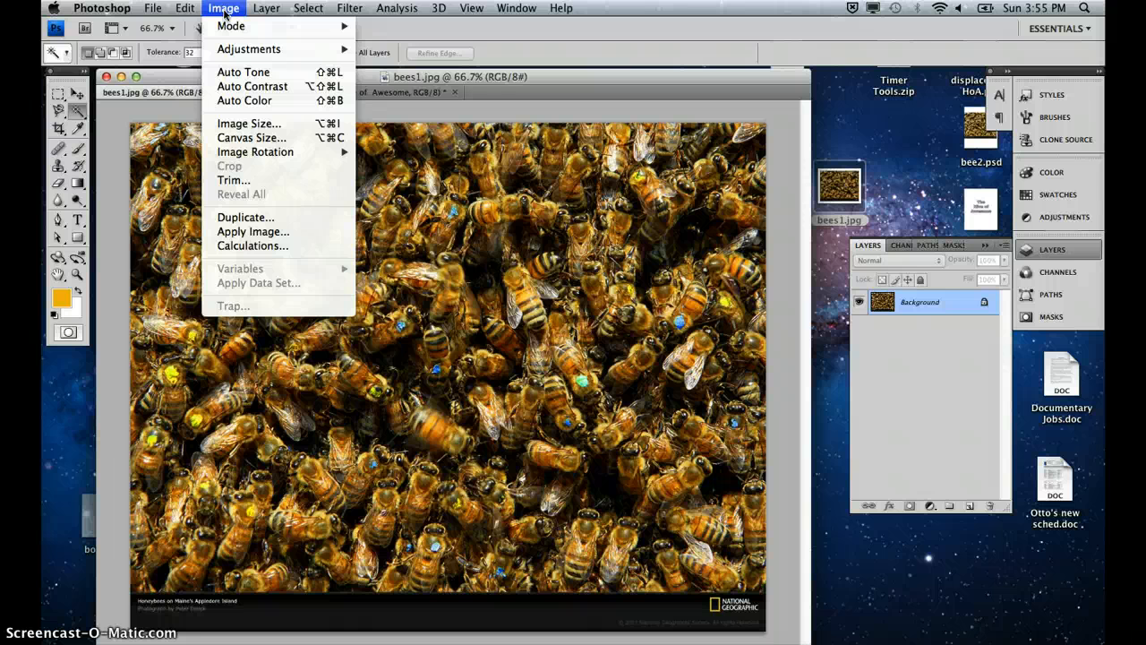
pyautogui.click(204, 137)
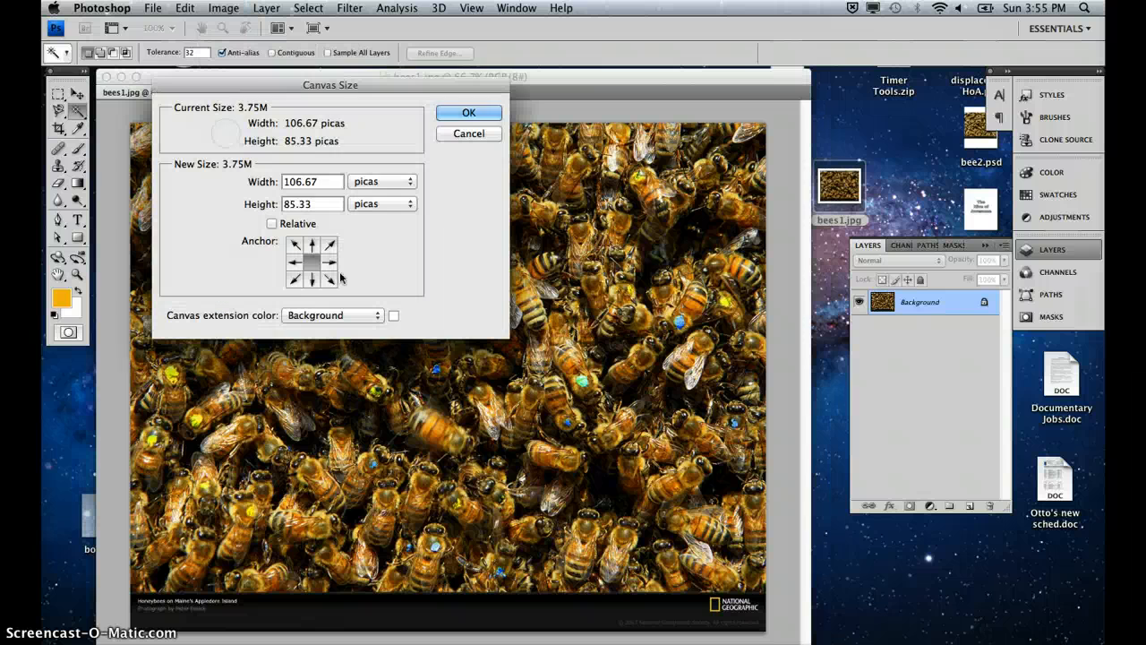
pyautogui.click(367, 182)
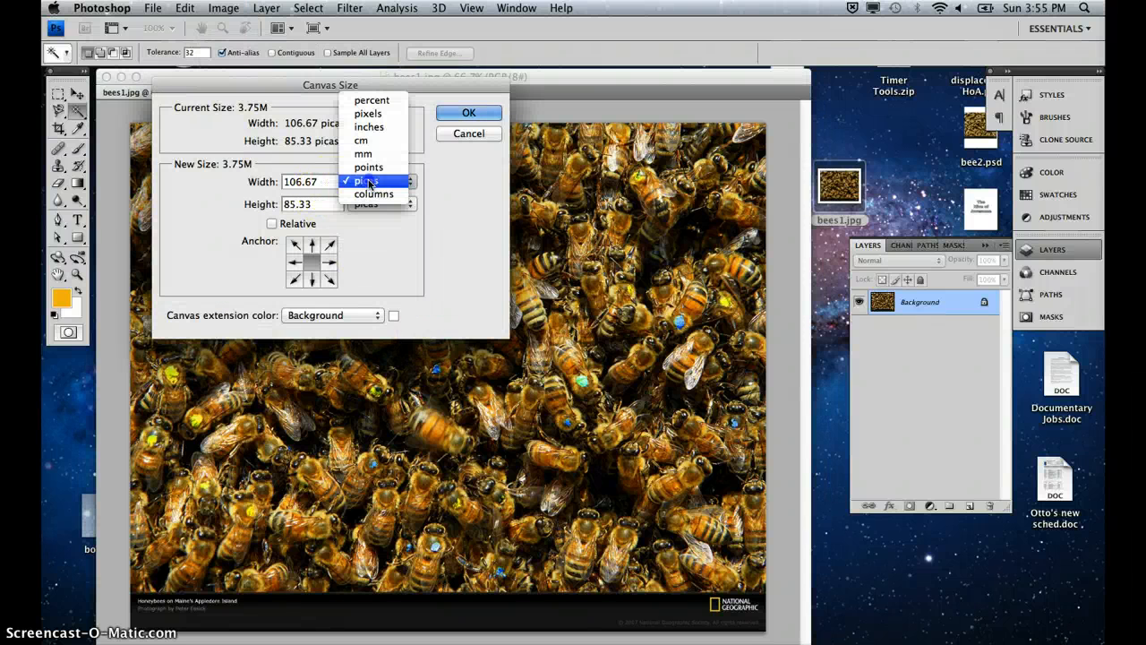
pyautogui.click(367, 127)
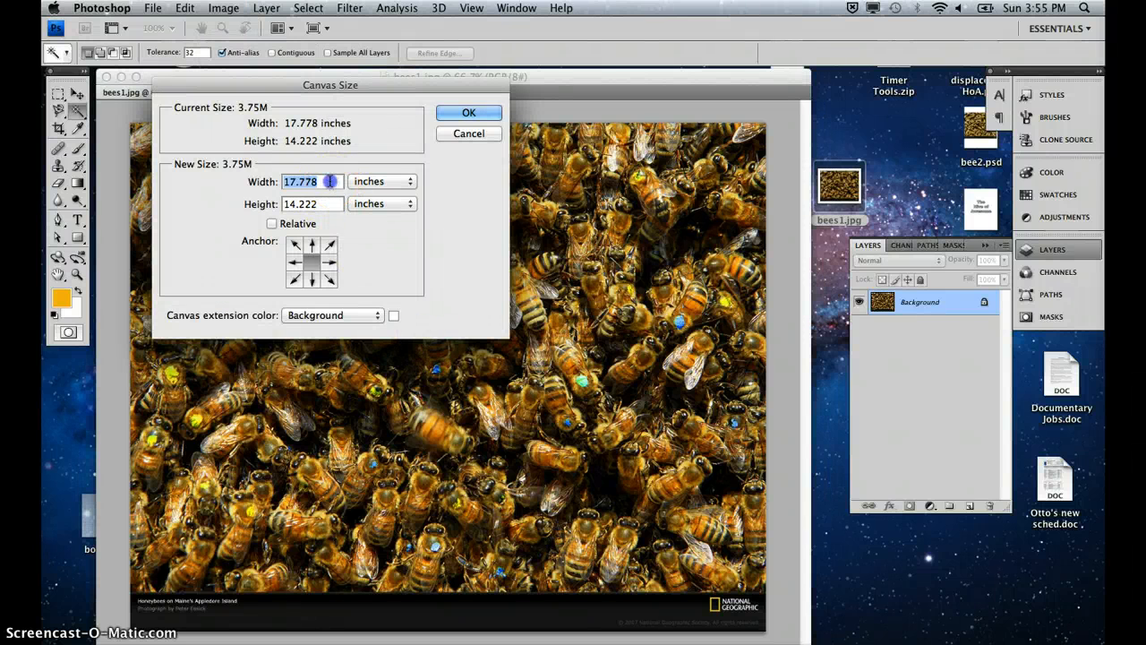
pyautogui.write('24')
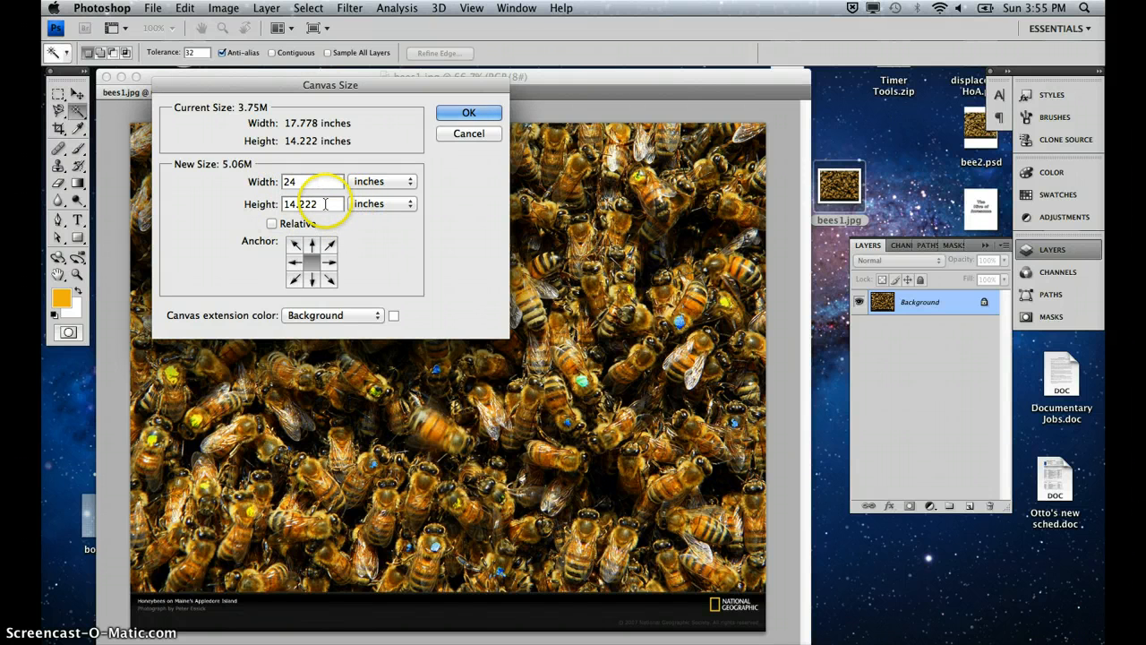
pyautogui.press('Tab')
pyautogui.write('30')
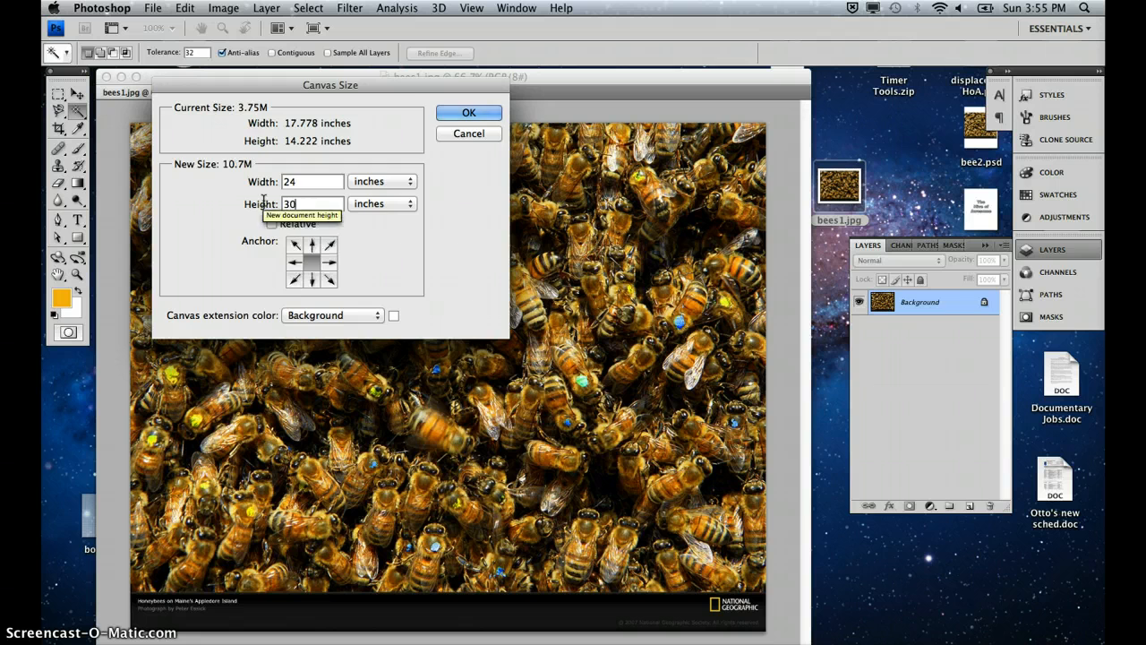
pyautogui.click(467, 111)
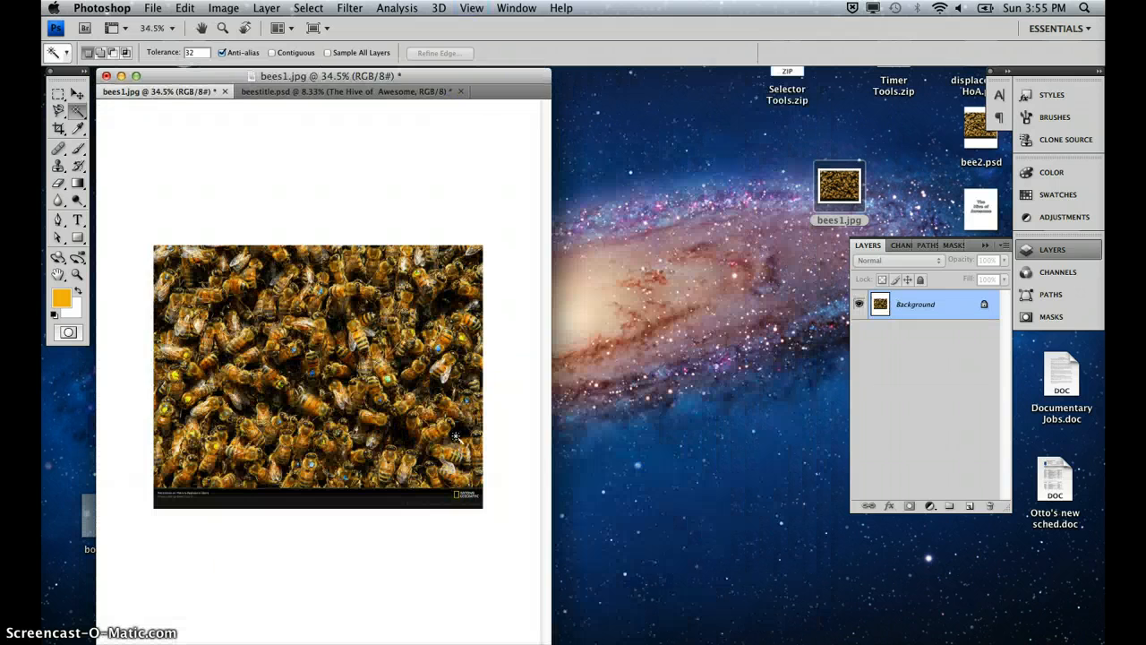
# Step: Zoom bees1.jpg out to 25% and resize its window to show the whole canvas
pyautogui.click(417, 448)
pyautogui.press('super+minus')
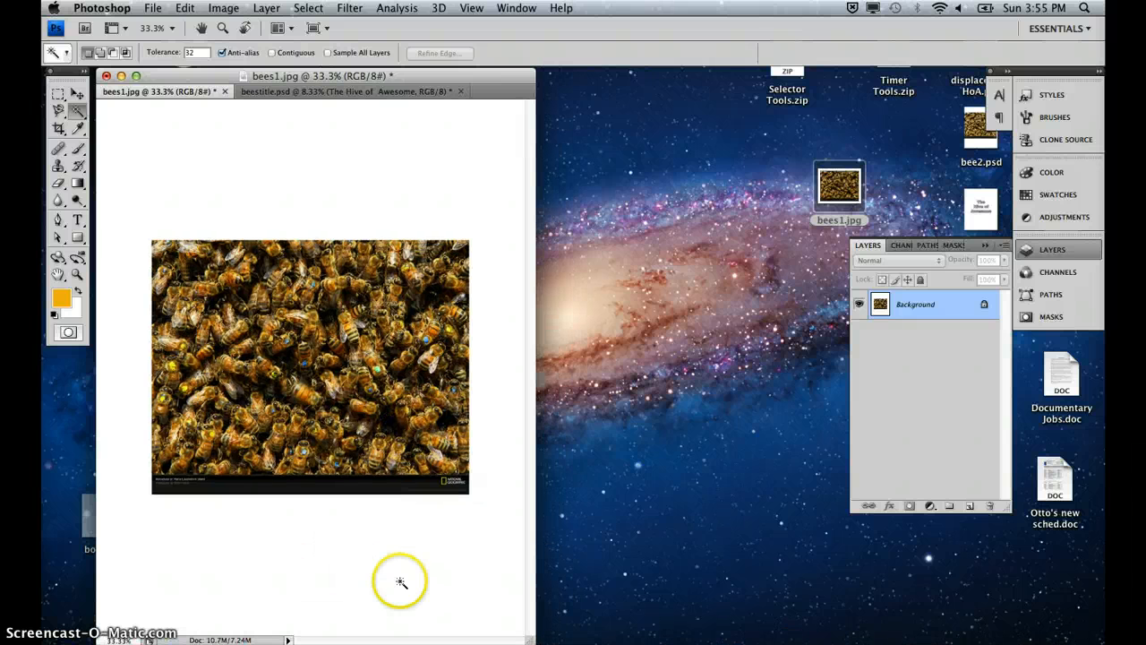
pyautogui.moveTo(530, 639); pyautogui.dragTo(519, 508)
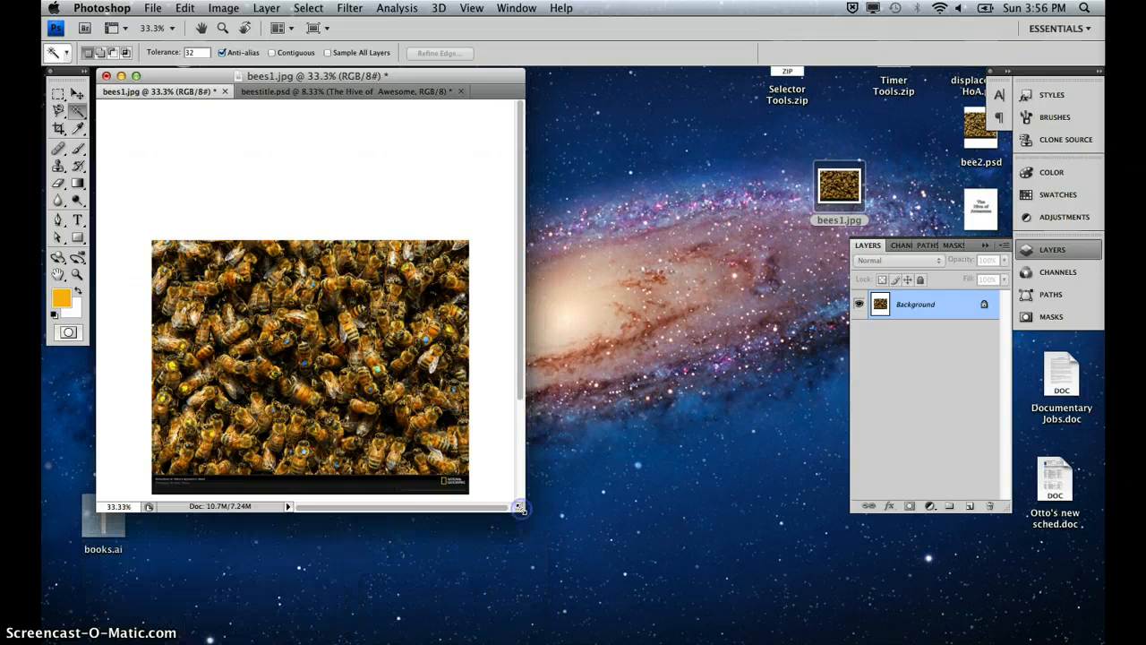
pyautogui.press('super+minus')
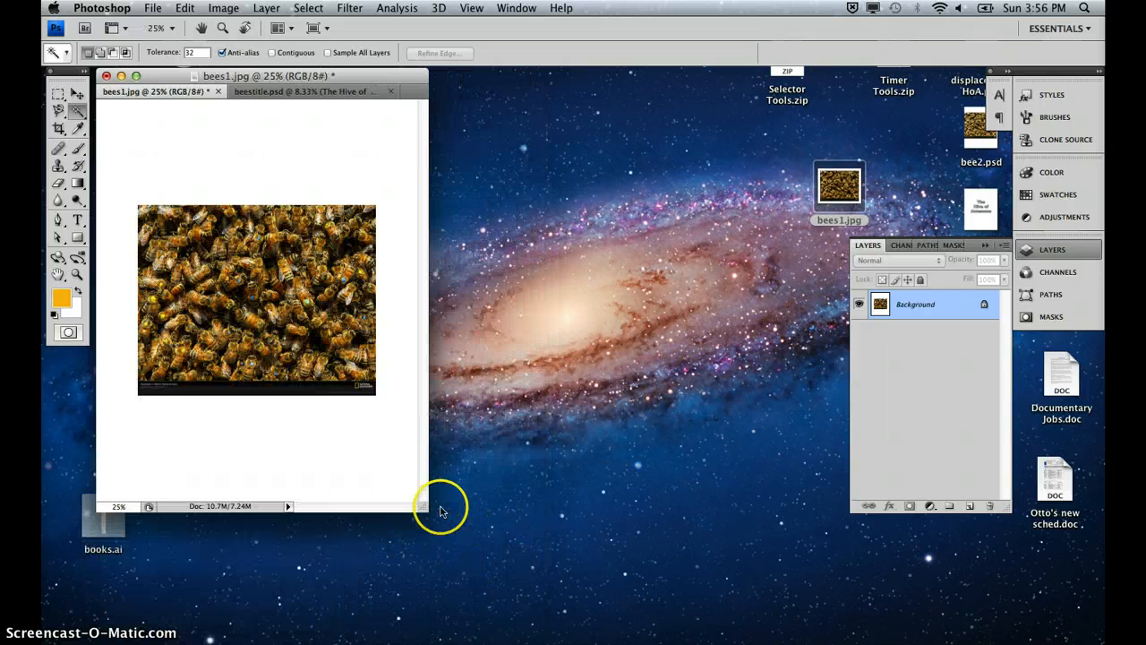
pyautogui.moveTo(435, 504); pyautogui.dragTo(478, 562)
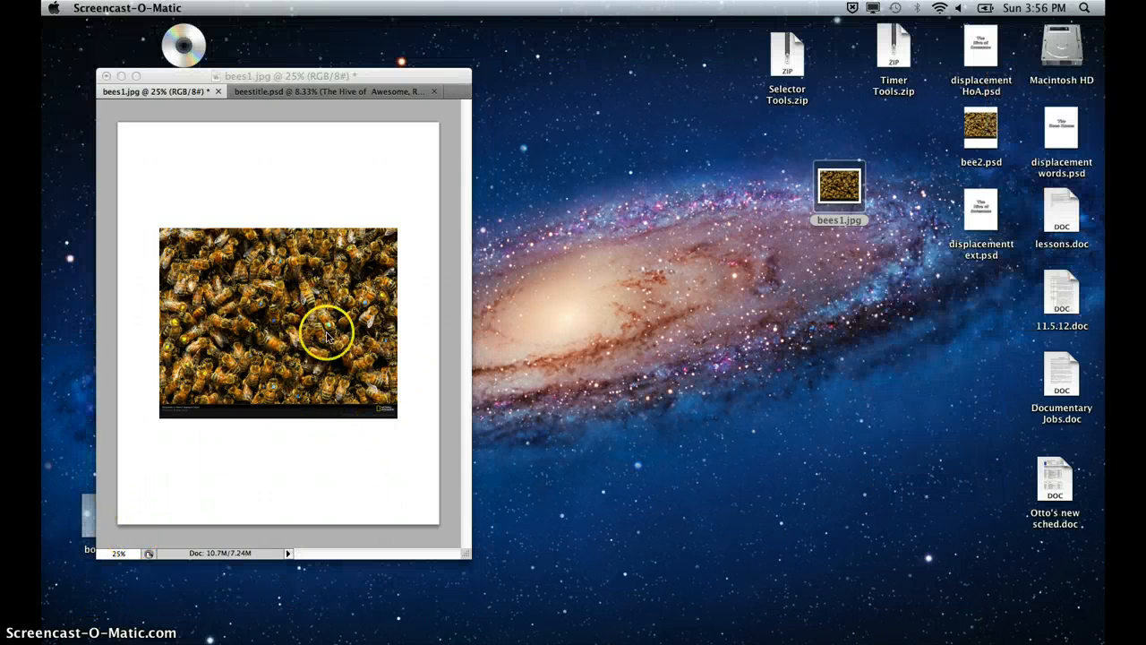
# Step: Convert the Background of bees1.jpg into a regular layer named Layer 0 and delete the black caption strip beneath the bees
pyautogui.click(252, 184)
pyautogui.moveTo(184, 75); pyautogui.dragTo(265, 108)
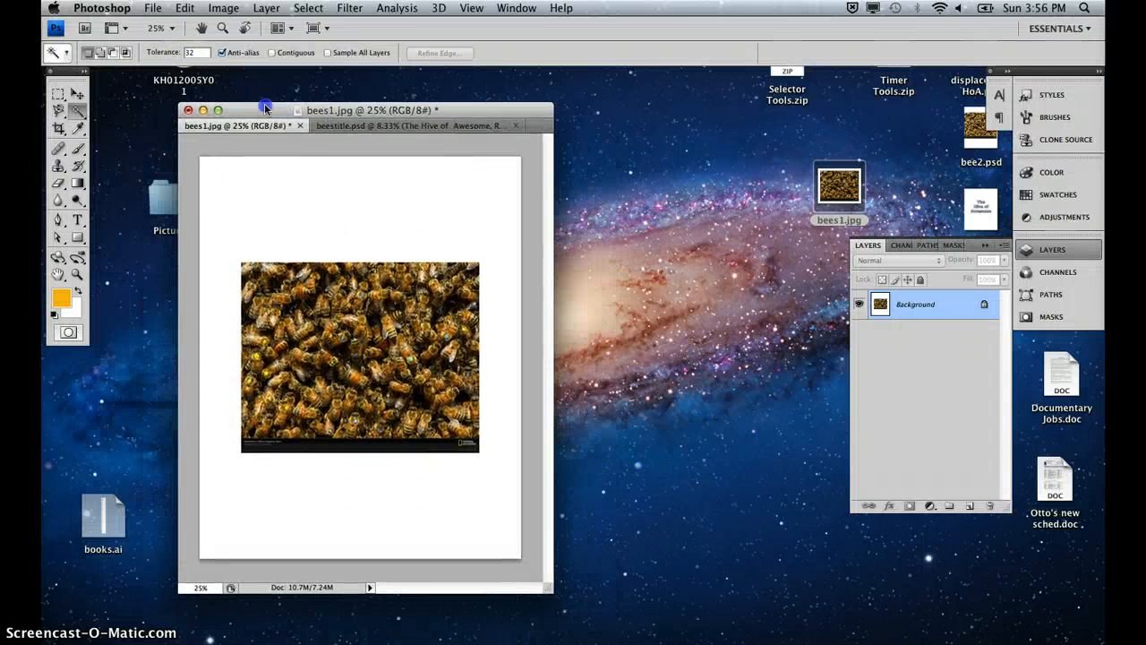
pyautogui.moveTo(335, 456); pyautogui.dragTo(265, 443)
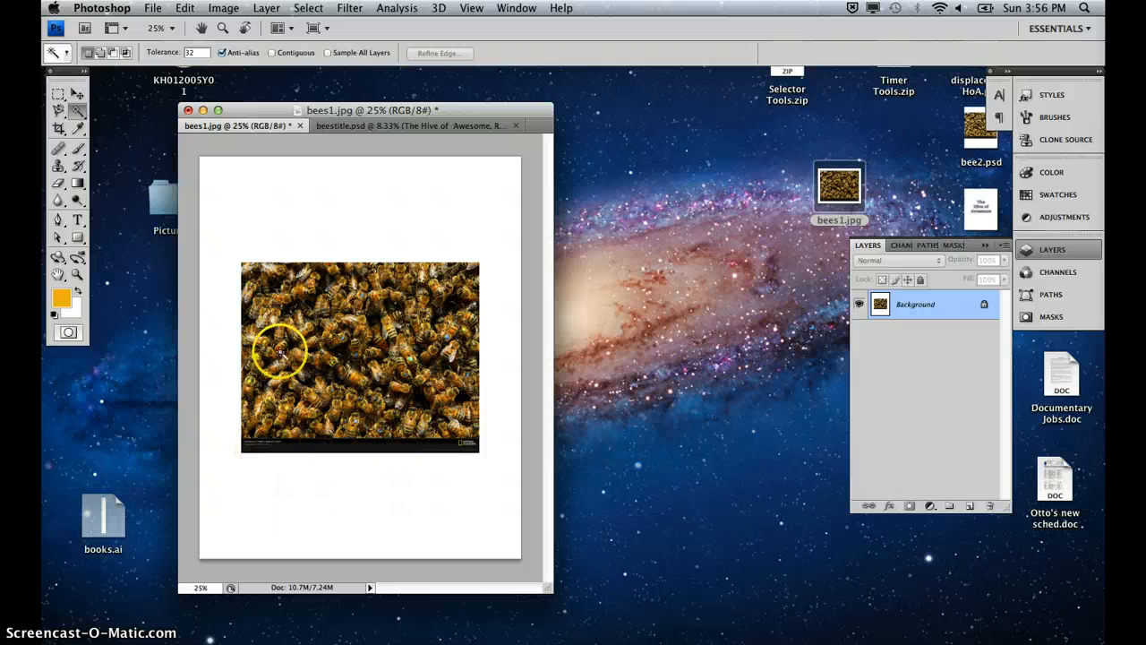
pyautogui.click(57, 93)
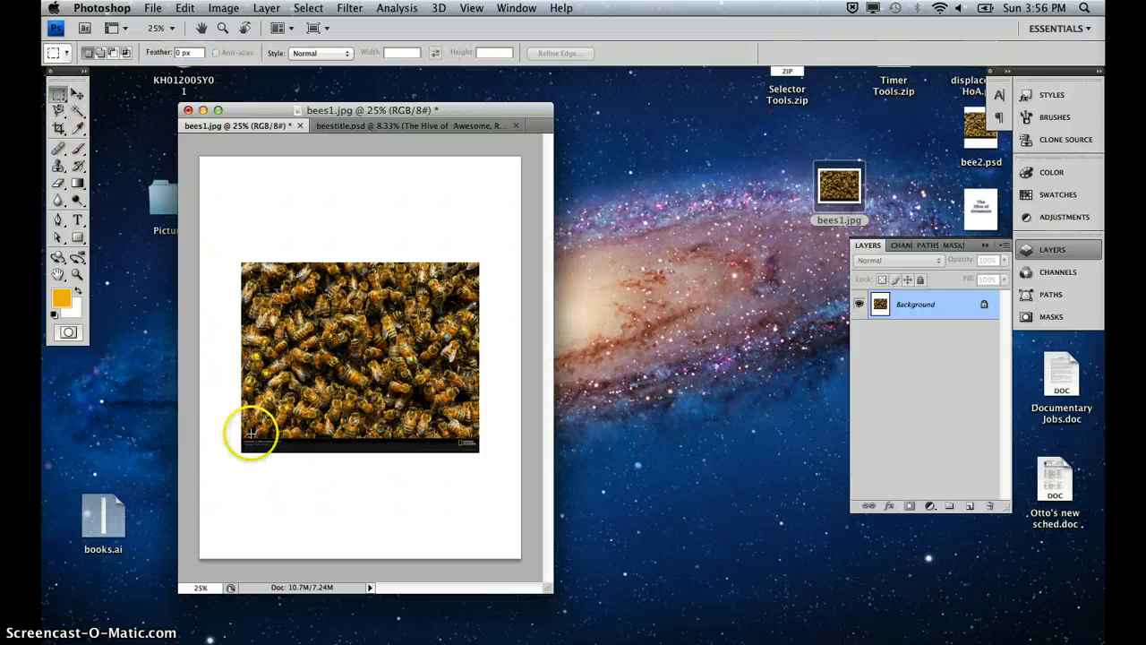
pyautogui.doubleClick(982, 306)
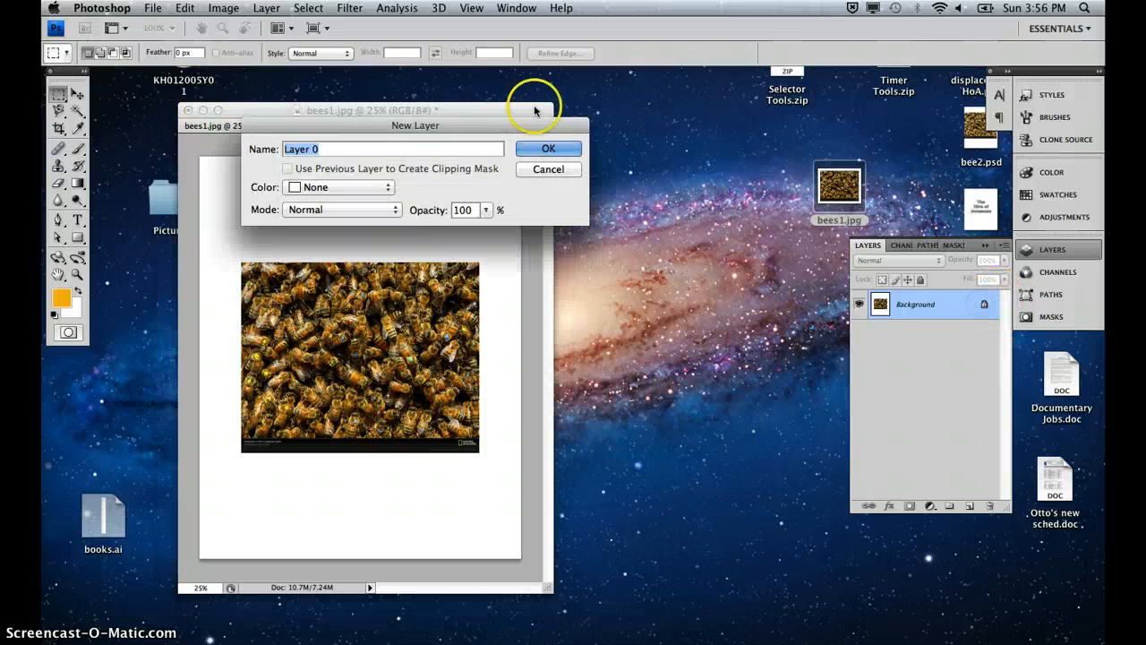
pyautogui.click(548, 151)
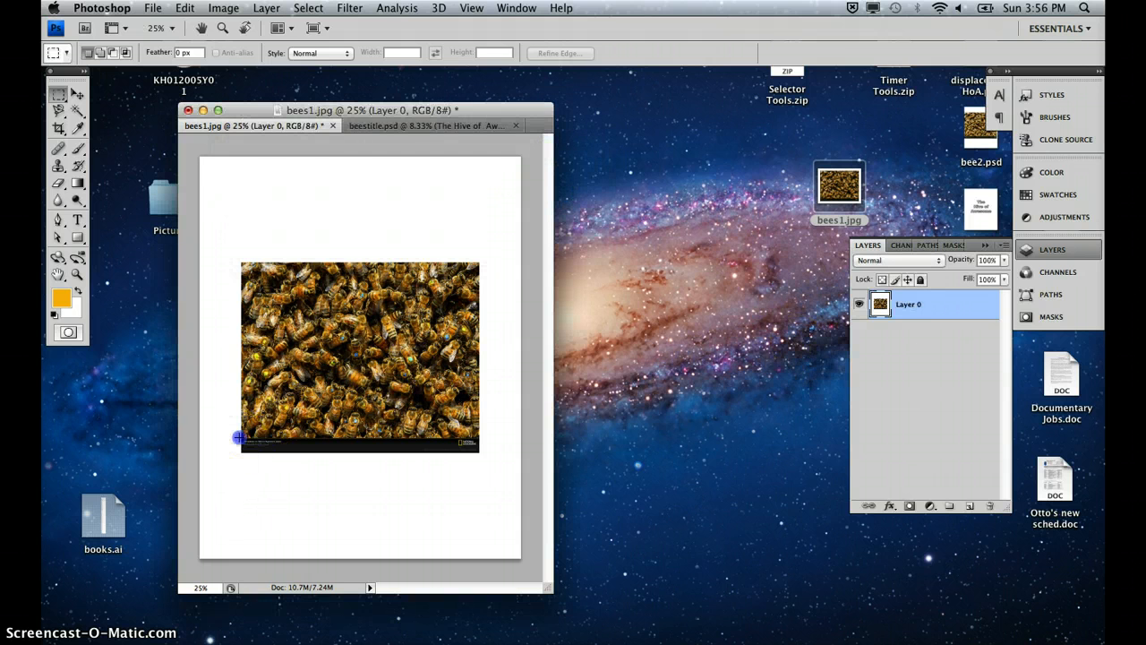
pyautogui.moveTo(397, 472); pyautogui.dragTo(497, 468)
pyautogui.press('Delete')
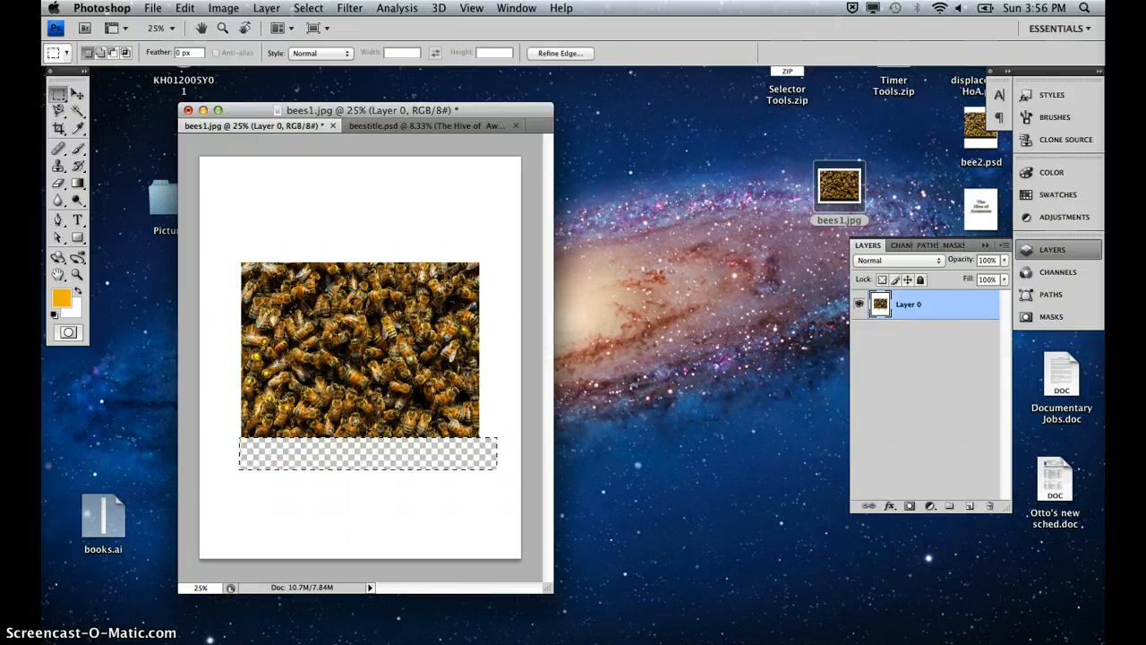
# Step: Select the white area around the bees with the Magic Wand set to Contiguous, delete it, and deselect
pyautogui.click(77, 110)
pyautogui.click(258, 192)
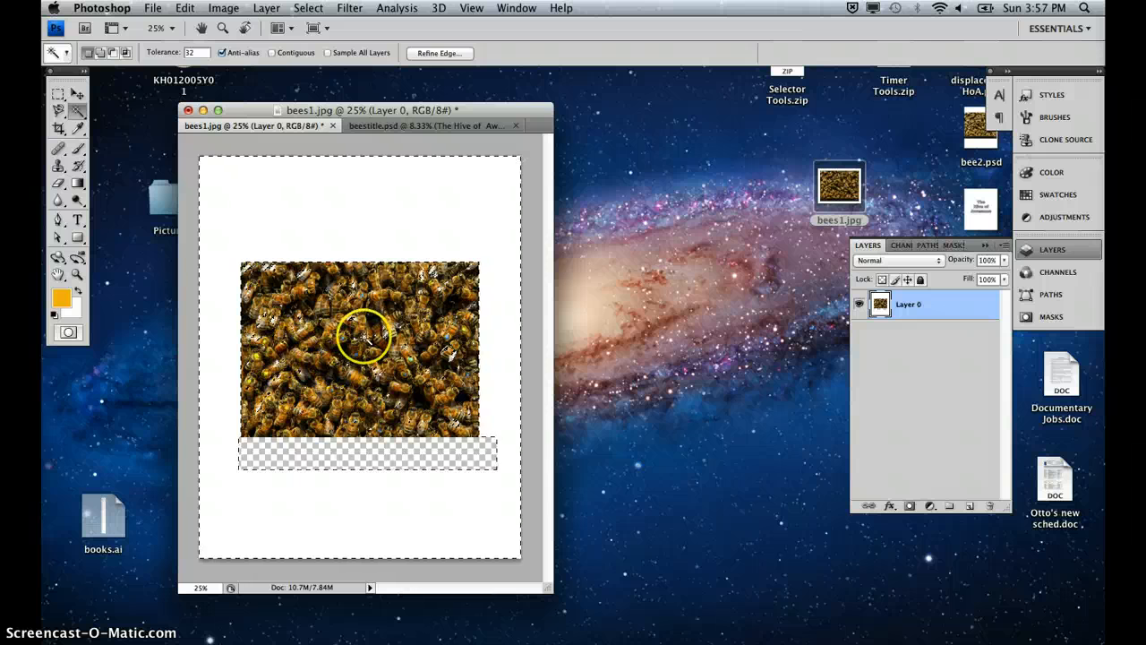
pyautogui.press('super+d')
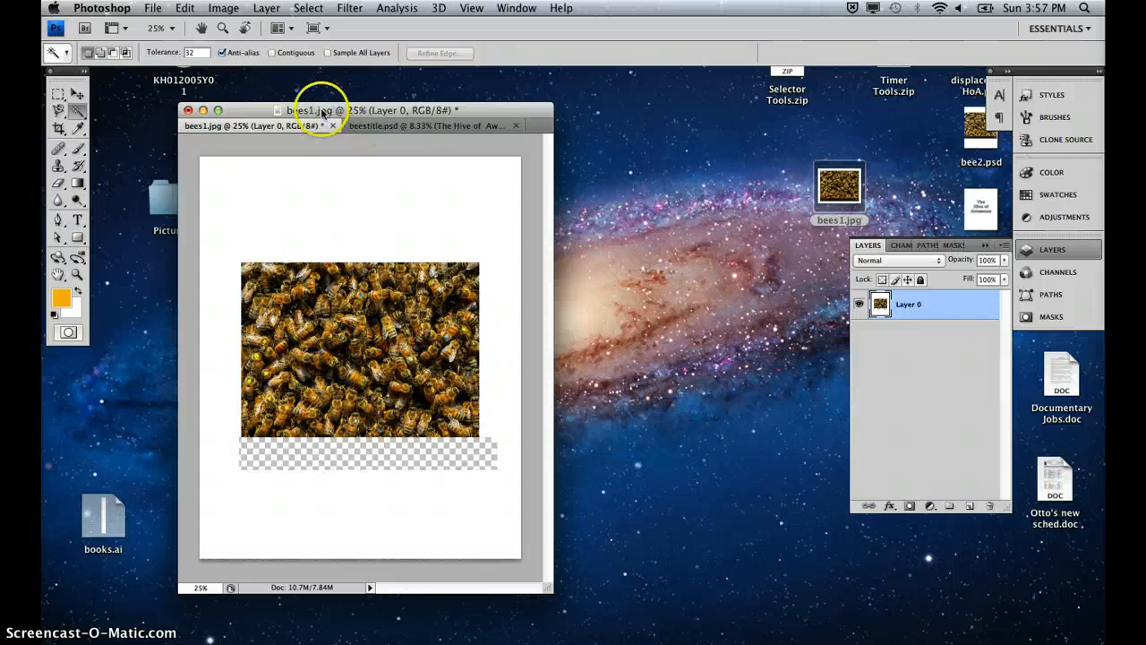
pyautogui.click(271, 52)
pyautogui.click(279, 189)
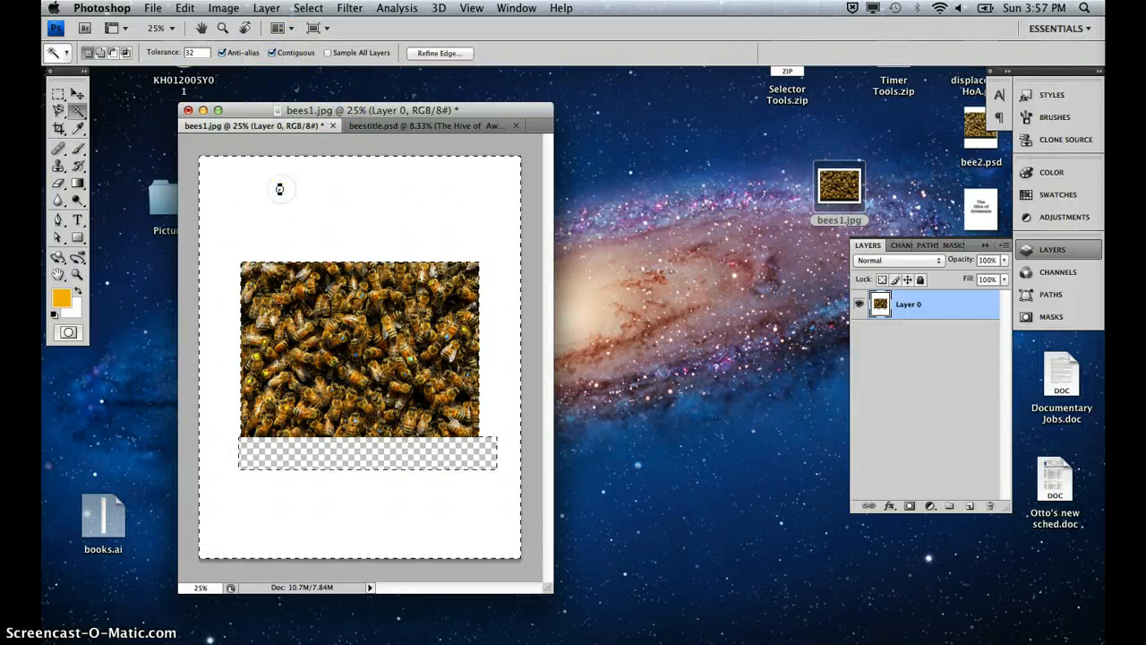
pyautogui.press('Delete')
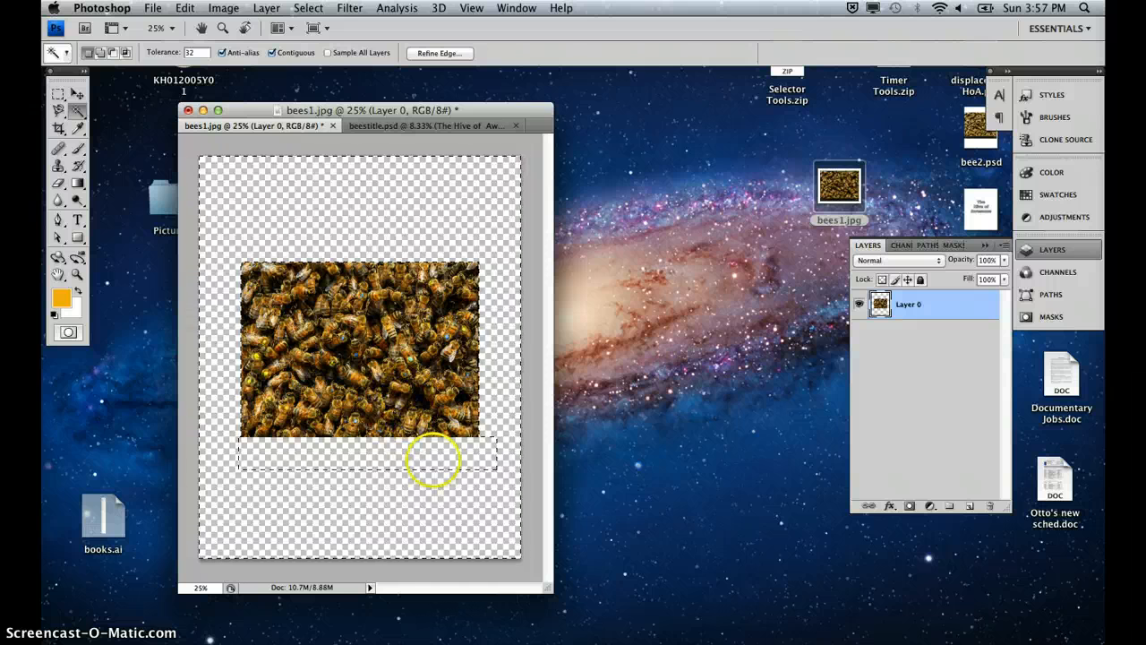
pyautogui.press('super+d')
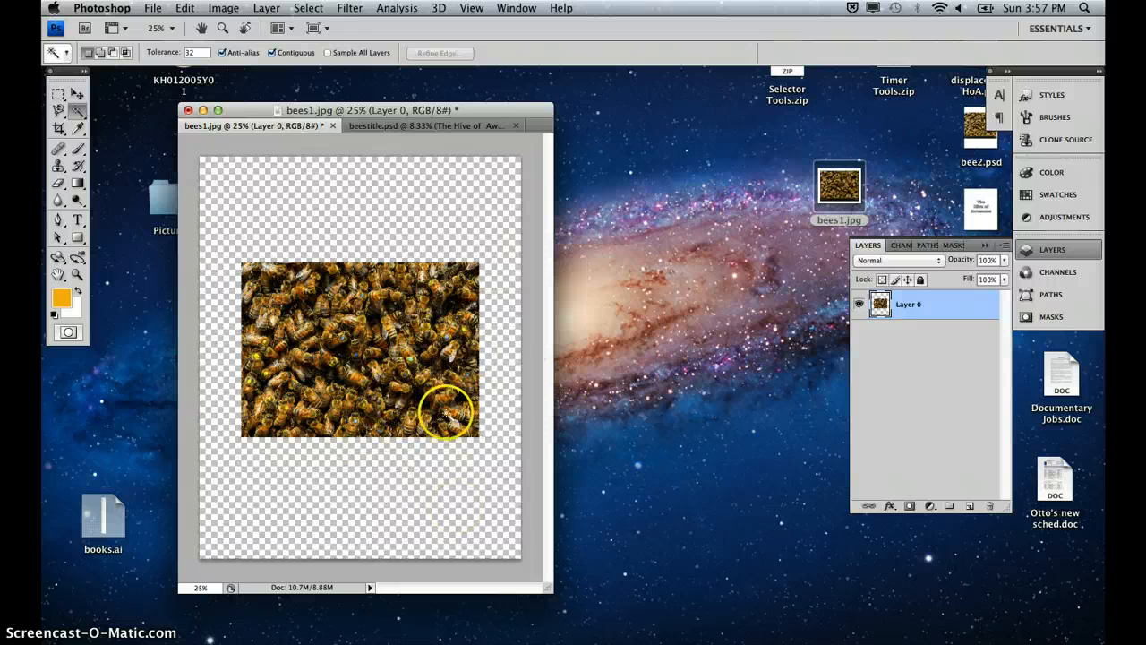
# Step: Move the bees picture into the canvas's upper-left corner and scale it proportionally to about 68.5%, roughly half the canvas width
pyautogui.click(76, 95)
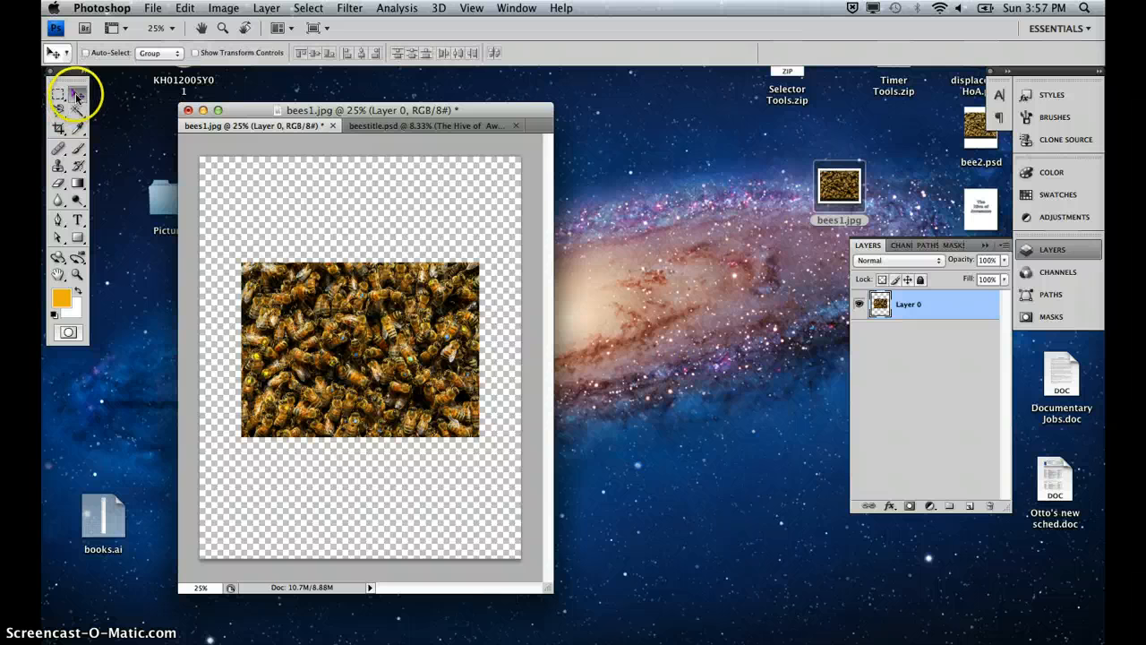
pyautogui.moveTo(324, 328); pyautogui.dragTo(284, 232)
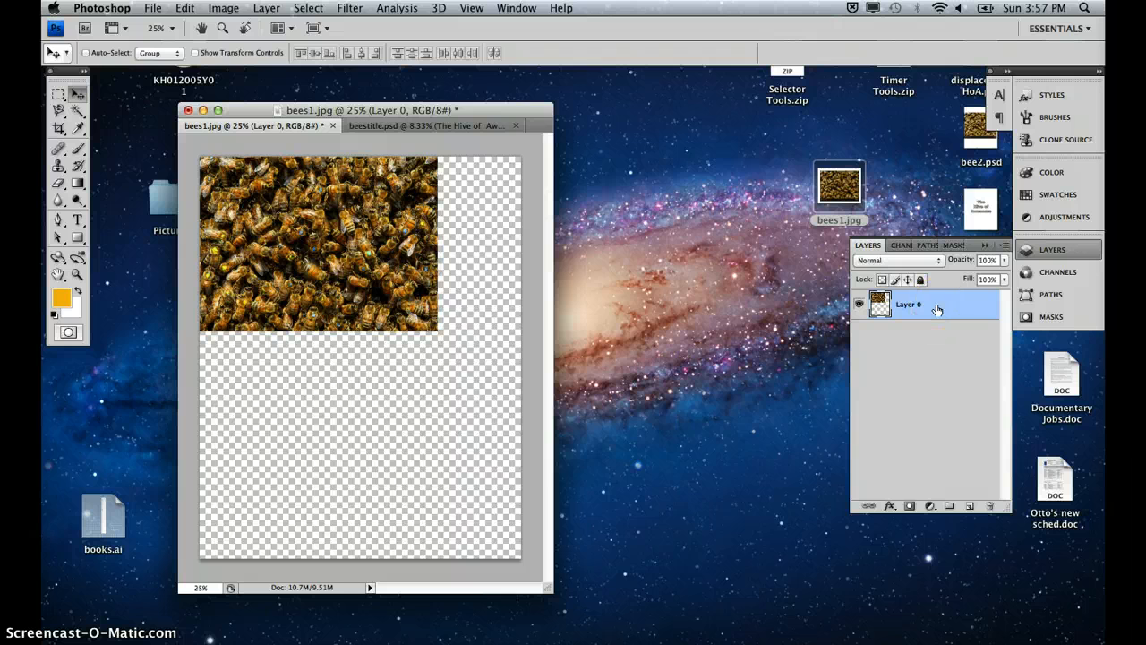
pyautogui.press('super+t')
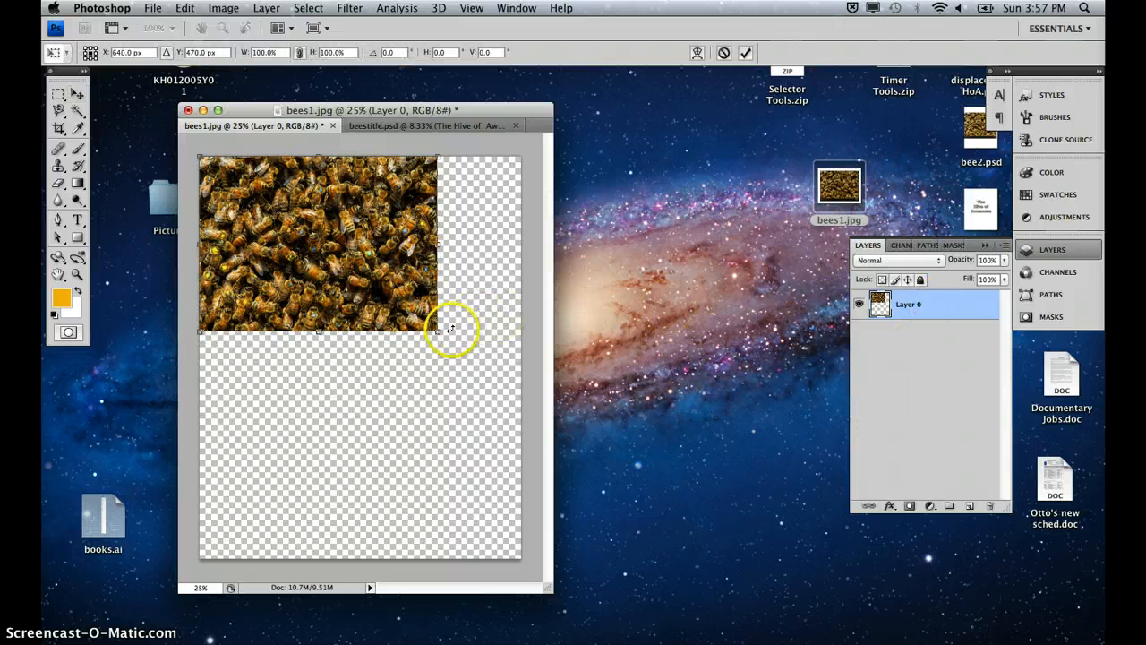
pyautogui.moveTo(438, 331); pyautogui.dragTo(357, 283)
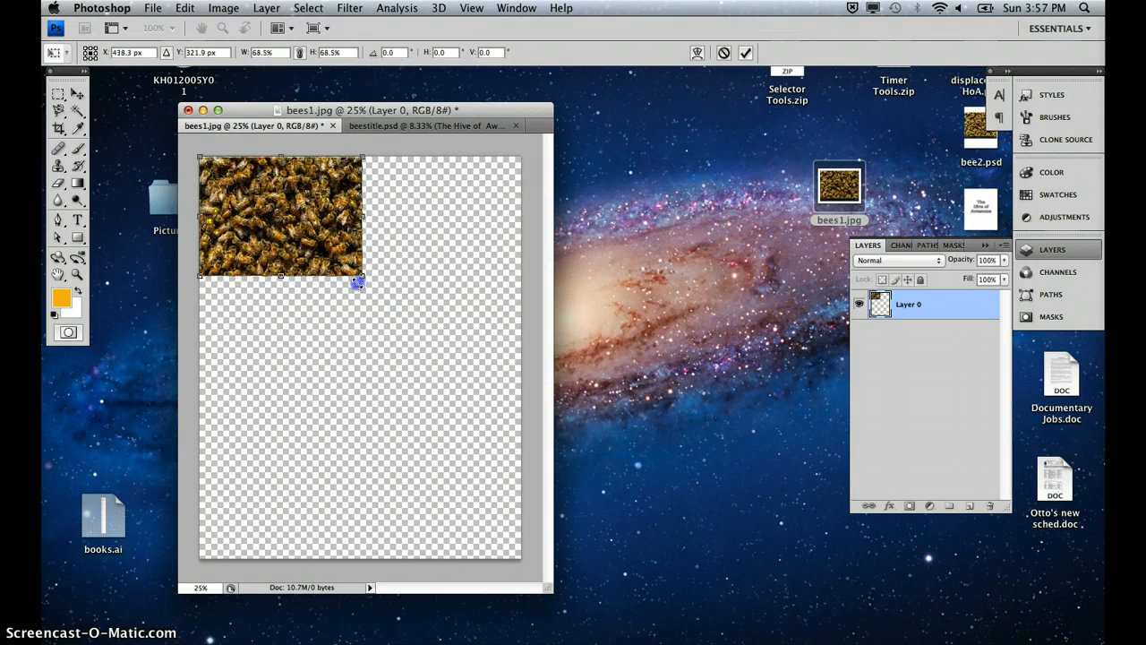
pyautogui.press('Return')
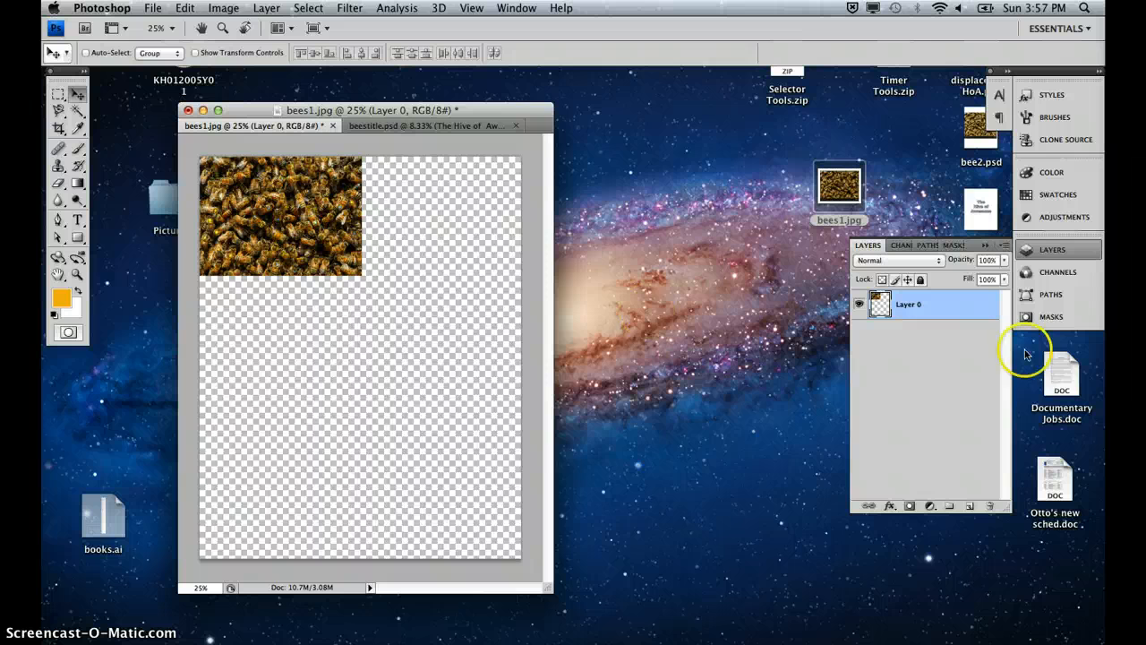
# Step: Duplicate Layer 0, place the copy beside the original to fill the canvas width, and merge both layers
pyautogui.moveTo(957, 304); pyautogui.dragTo(971, 506)
pyautogui.moveTo(287, 212); pyautogui.dragTo(434, 212)
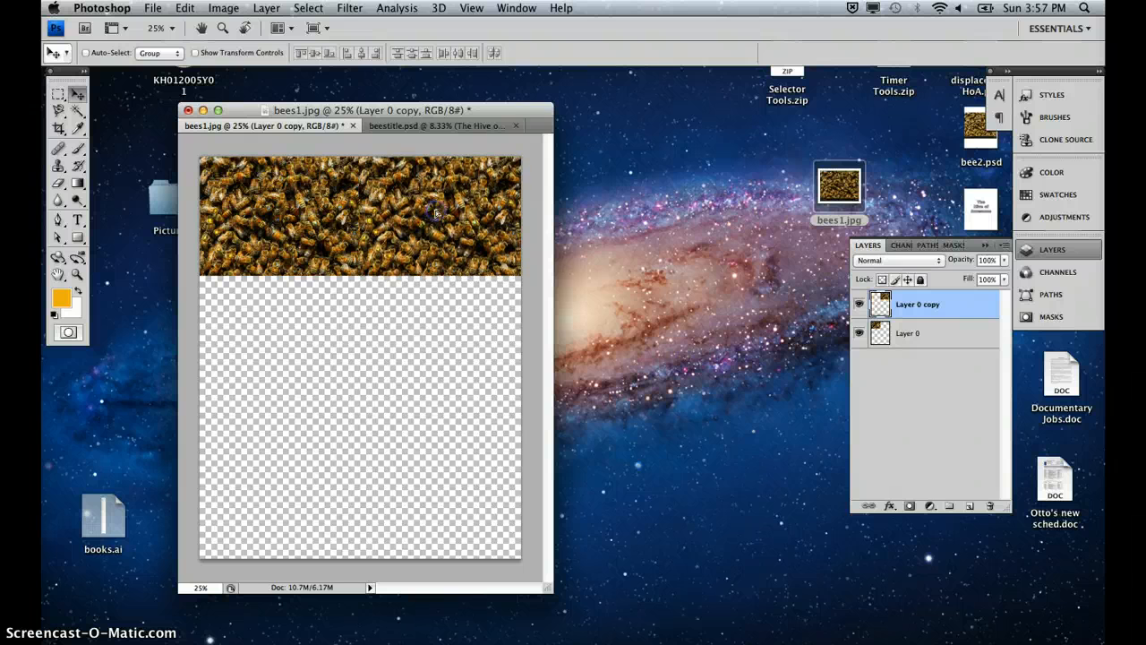
pyautogui.keyDown('shift'); pyautogui.click(953, 339); pyautogui.keyUp('shift')
pyautogui.press('super+e')
# Step: Duplicate the merged bees row, place the copy directly below it, and nudge it up to close the seam
pyautogui.click(950, 305)
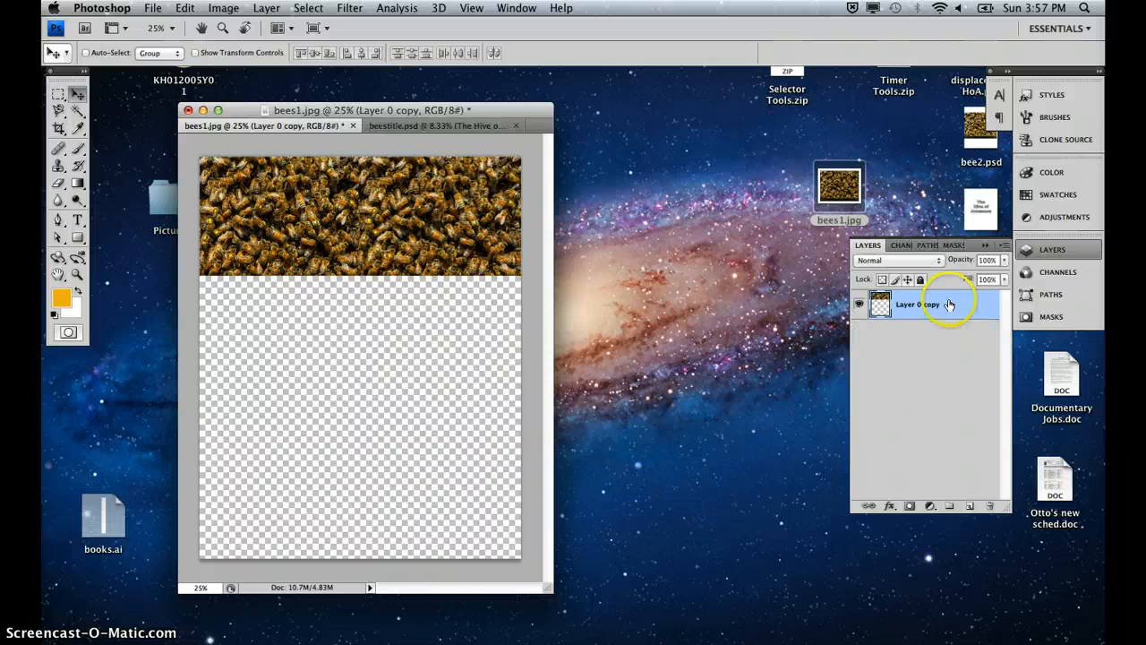
pyautogui.moveTo(950, 305); pyautogui.dragTo(970, 507)
pyautogui.moveTo(419, 242); pyautogui.dragTo(420, 337)
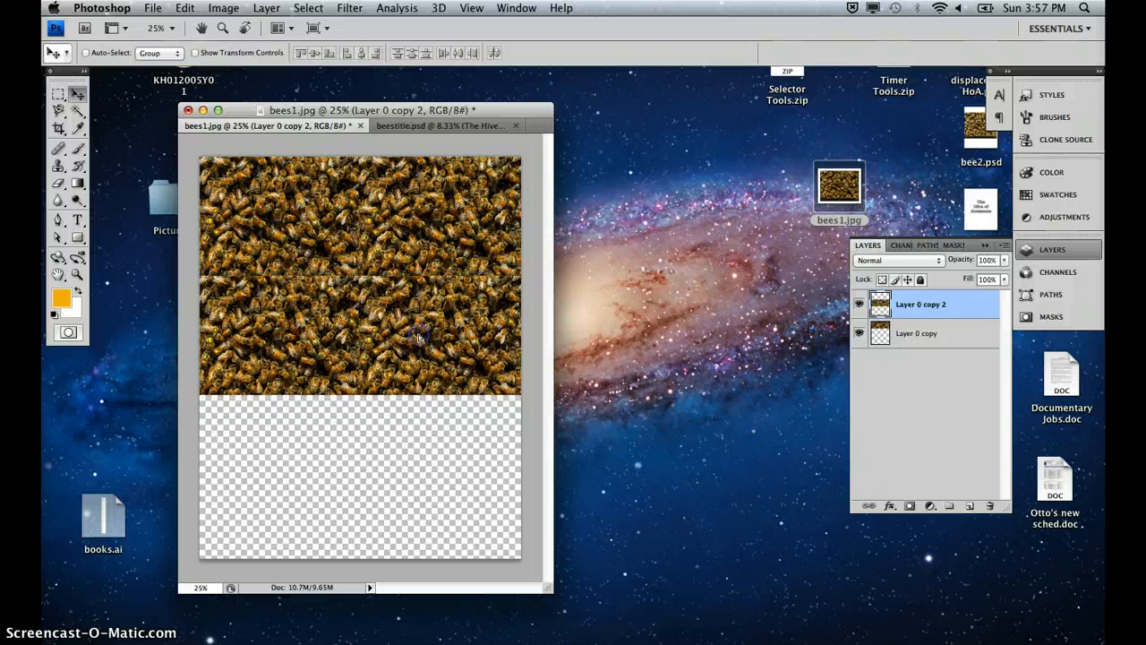
pyautogui.press('Up')
pyautogui.press('Up')
pyautogui.press('Up')
pyautogui.press('Up')
pyautogui.press('Up')
pyautogui.press('Up')
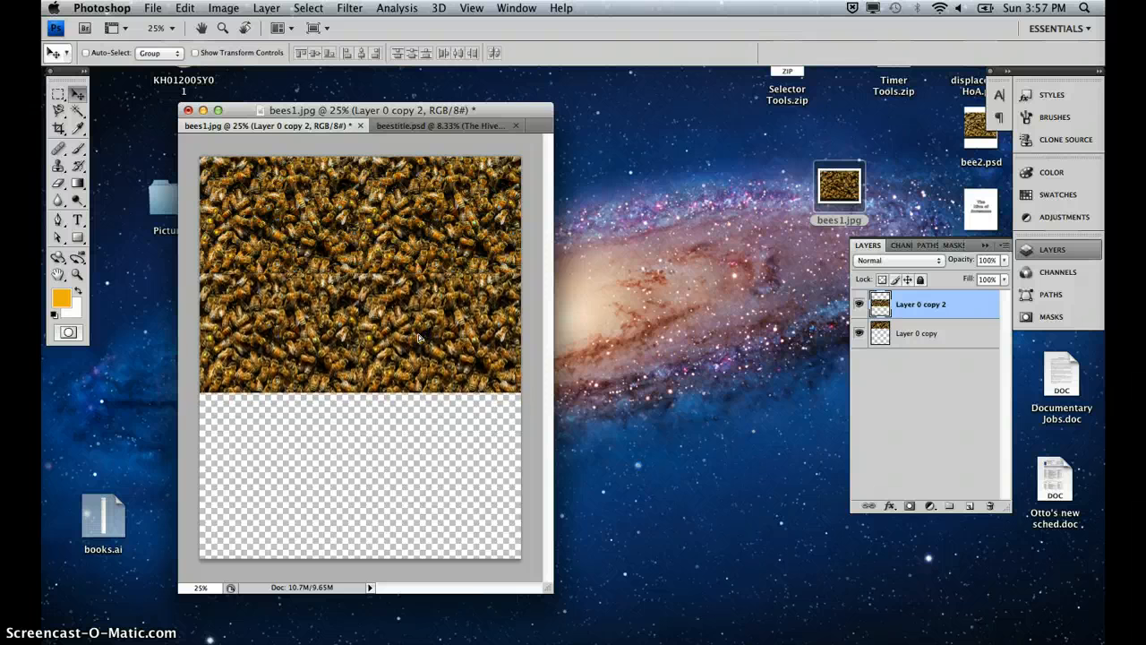
# Step: Duplicate the second bees row and place the copy beneath it as a third row
pyautogui.click(964, 303)
pyautogui.moveTo(964, 303); pyautogui.dragTo(970, 506)
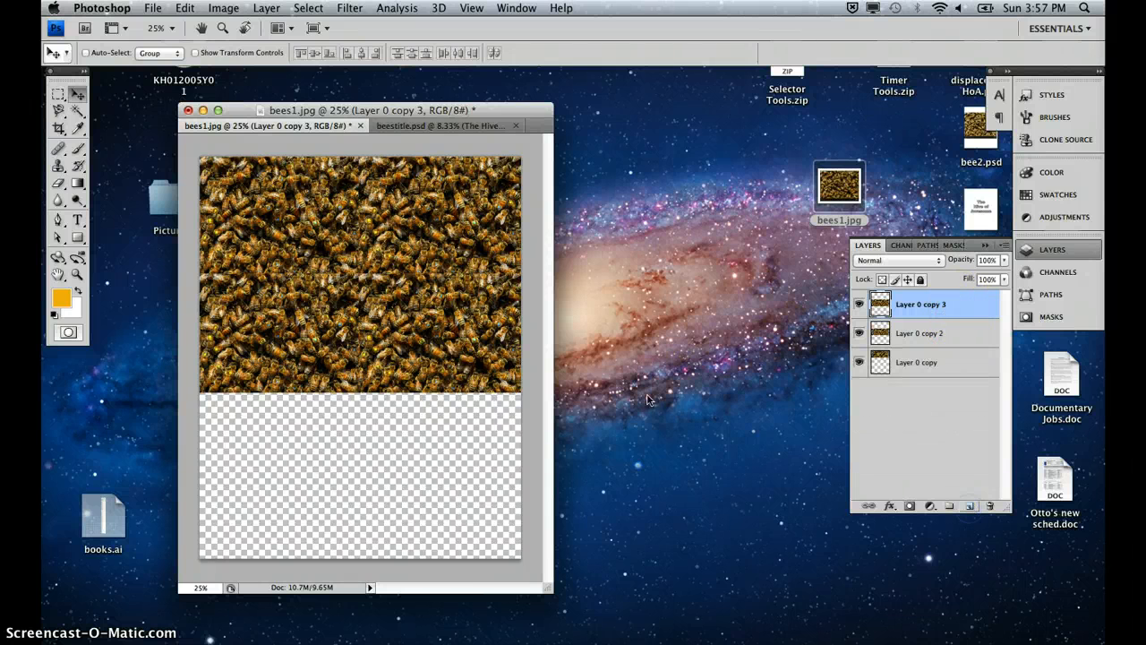
pyautogui.moveTo(422, 242); pyautogui.dragTo(417, 345)
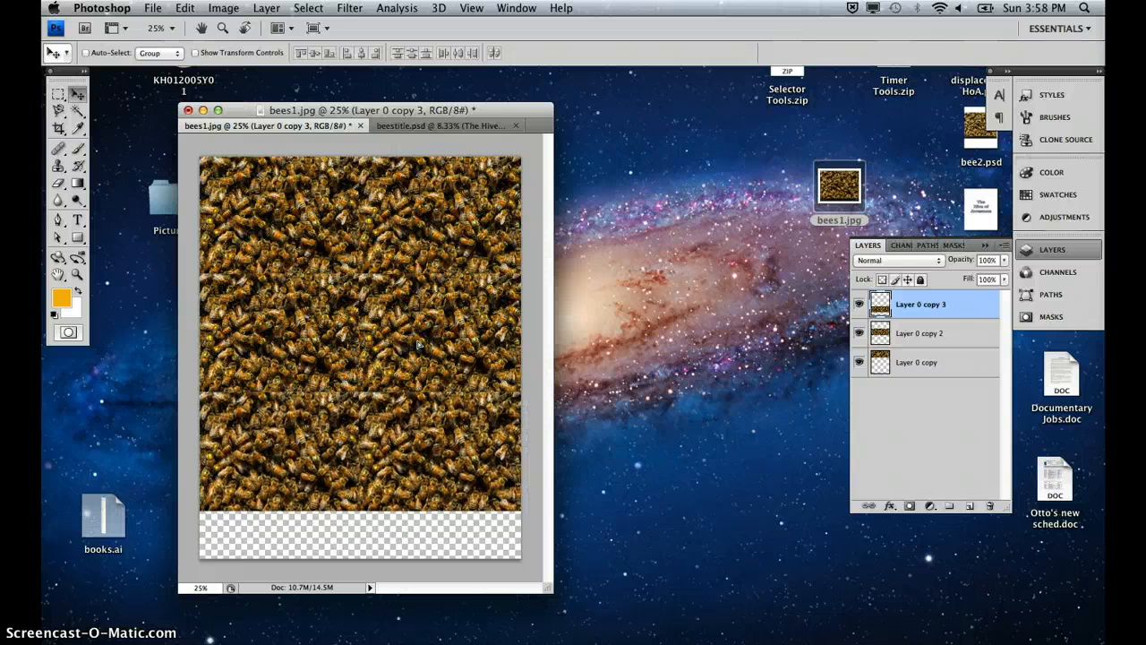
# Step: Select all three bees row layers and merge them into a single layer
pyautogui.keyDown('shift'); pyautogui.click(957, 362); pyautogui.keyUp('shift')
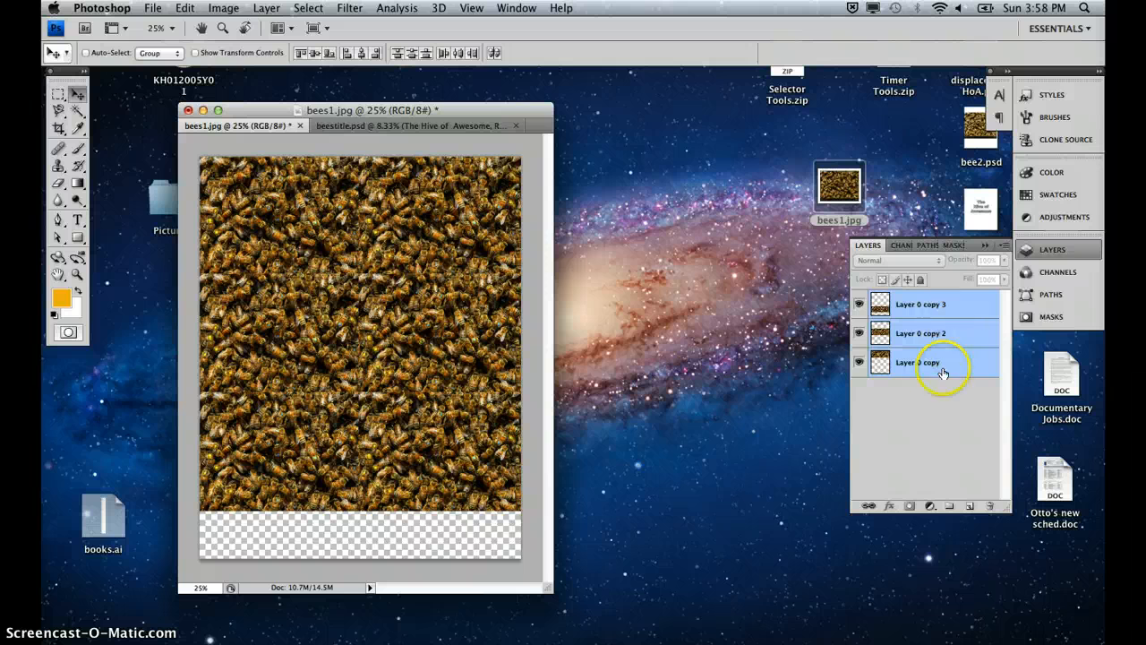
pyautogui.click(961, 361)
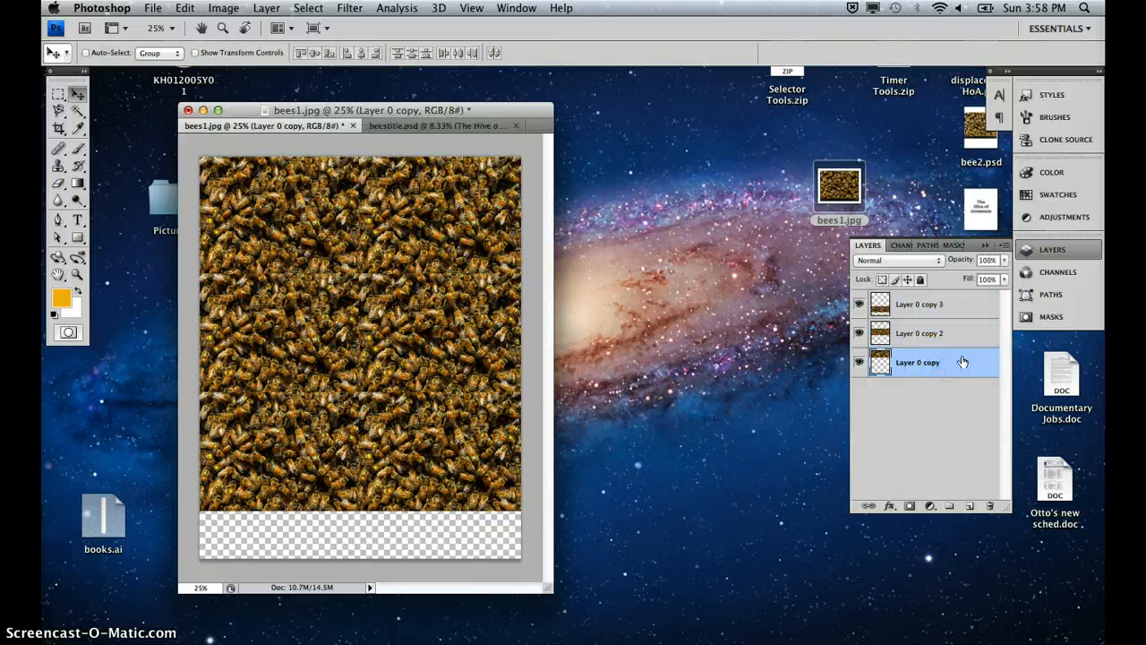
pyautogui.click(962, 304)
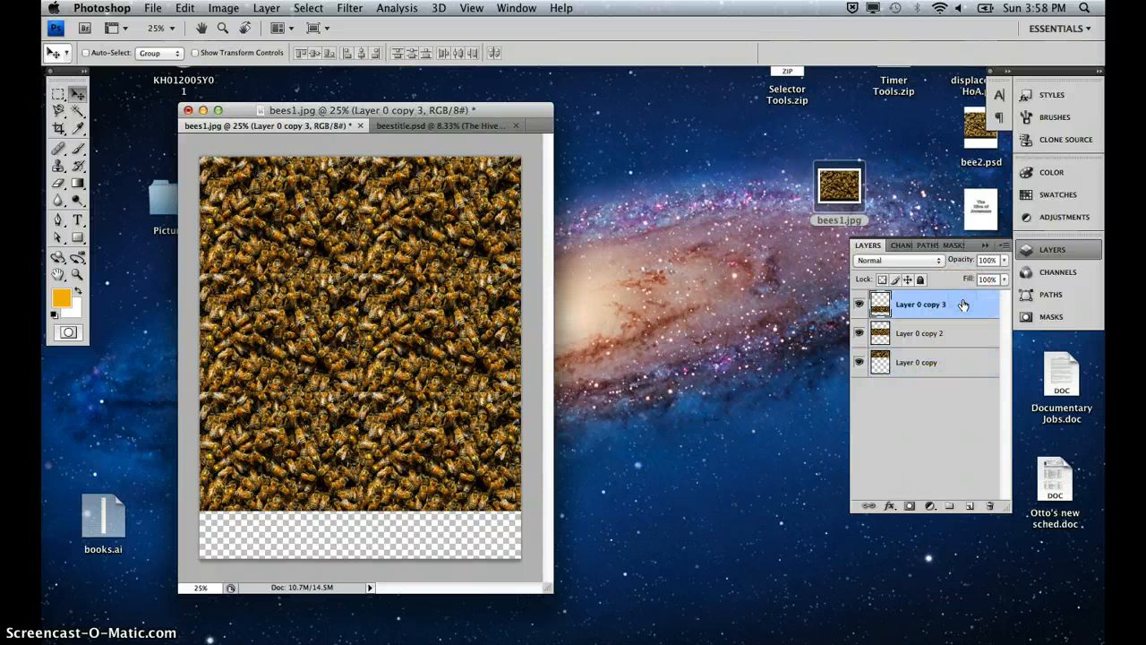
pyautogui.keyDown('shift'); pyautogui.click(960, 364); pyautogui.keyUp('shift')
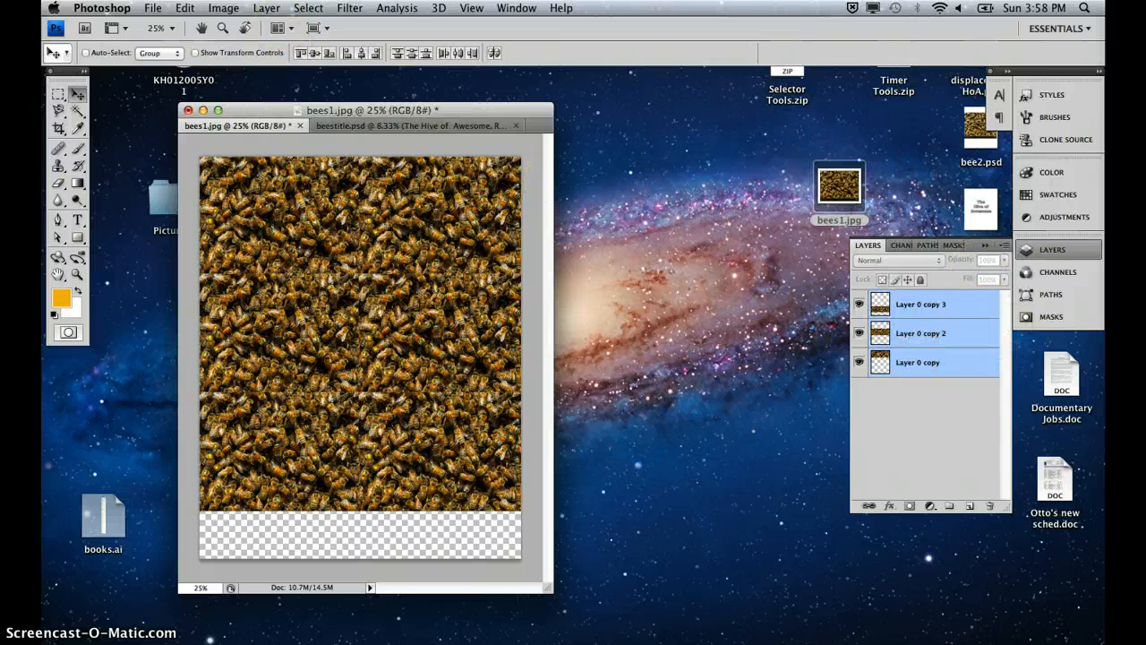
pyautogui.click(266, 7)
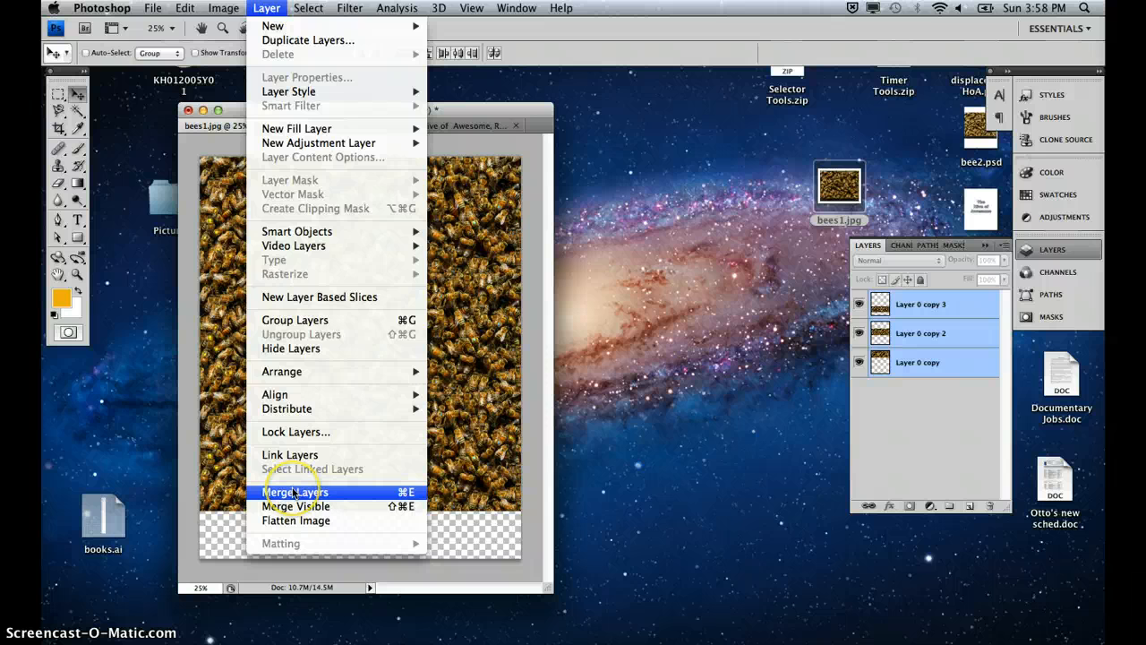
pyautogui.click(294, 492)
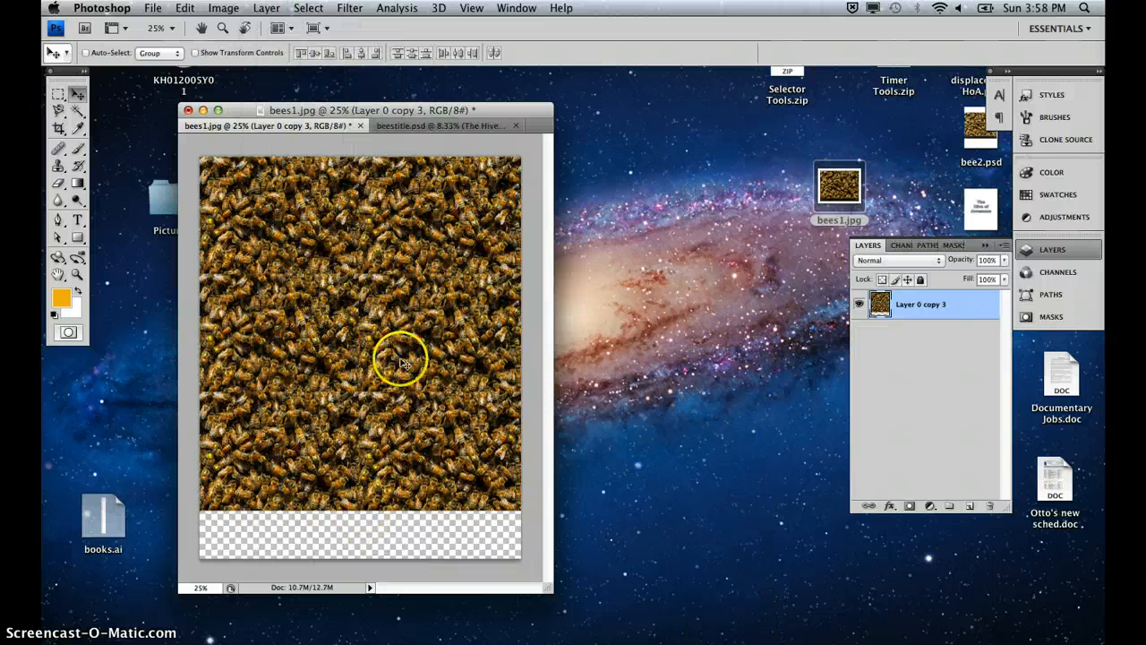
# Step: Soften the seams between the tiled bees pictures with the Blur tool, using a size 90 brush at 50% strength
pyautogui.scroll(5, 402, 363)
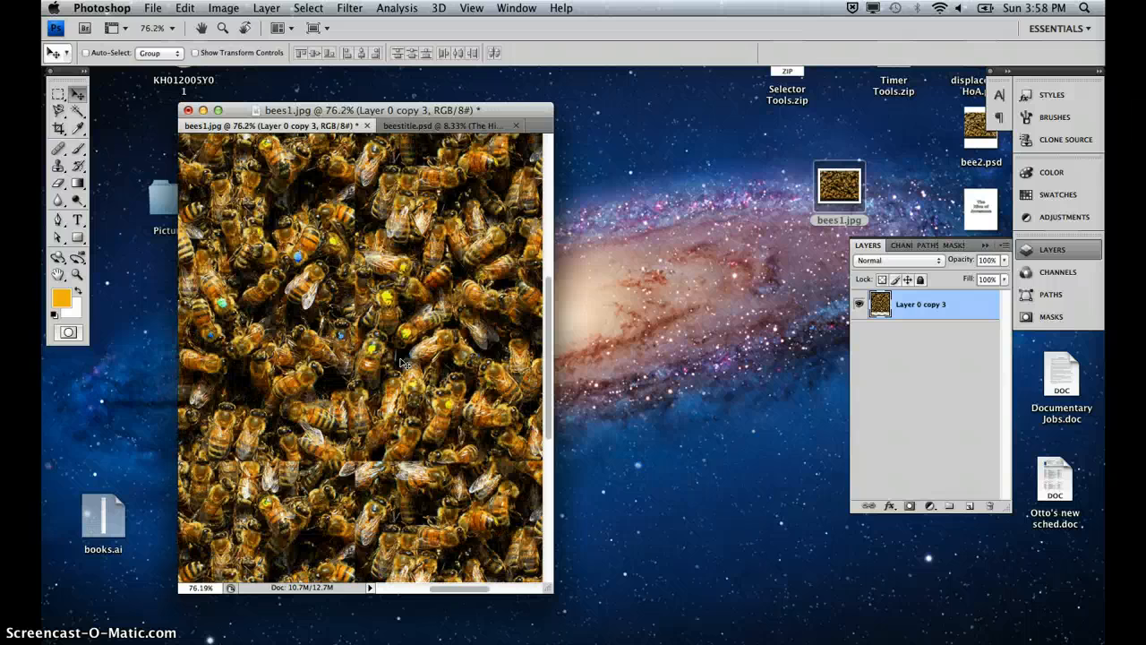
pyautogui.scroll(-6, 402, 363)
pyautogui.scroll(2, 402, 363)
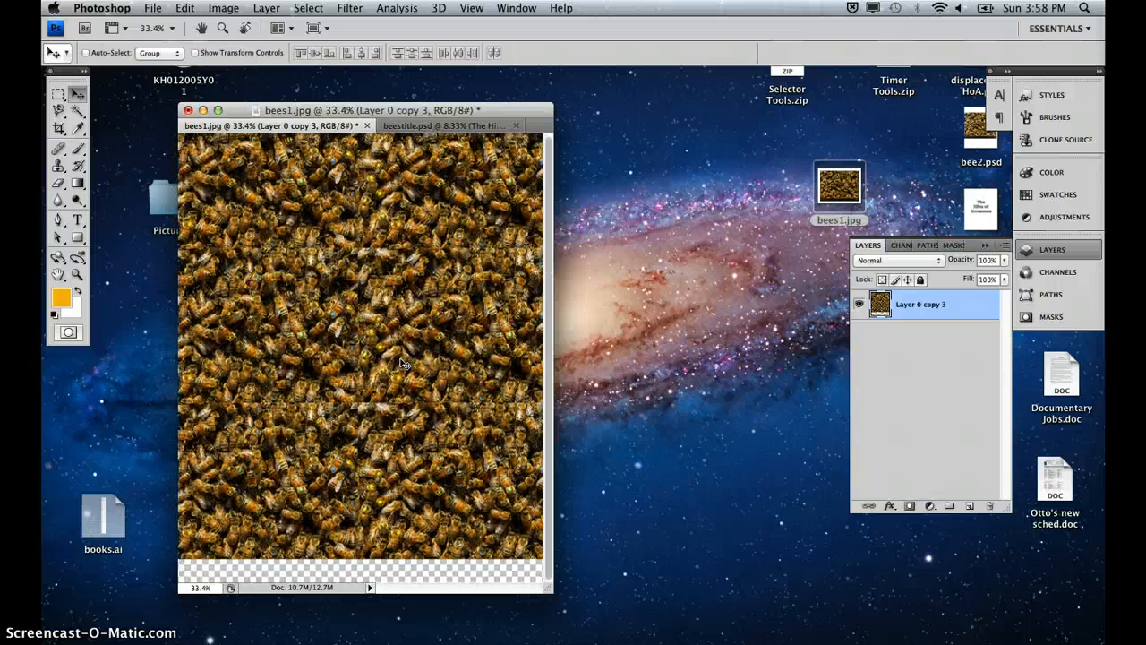
pyautogui.scroll(-1, 403, 363)
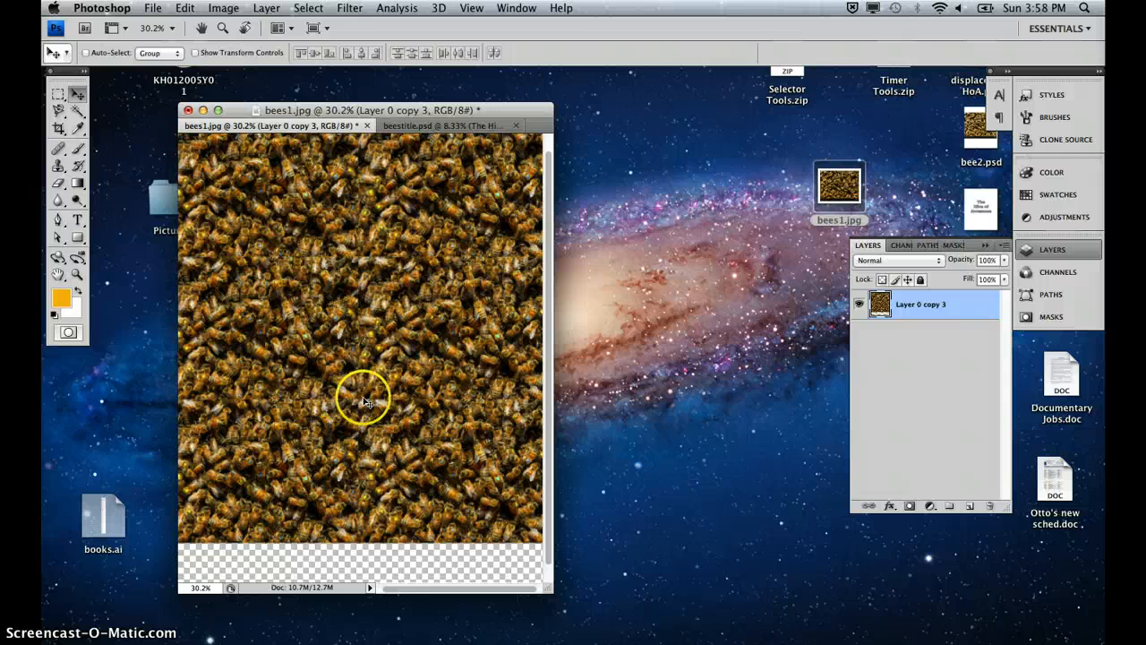
pyautogui.click(57, 201)
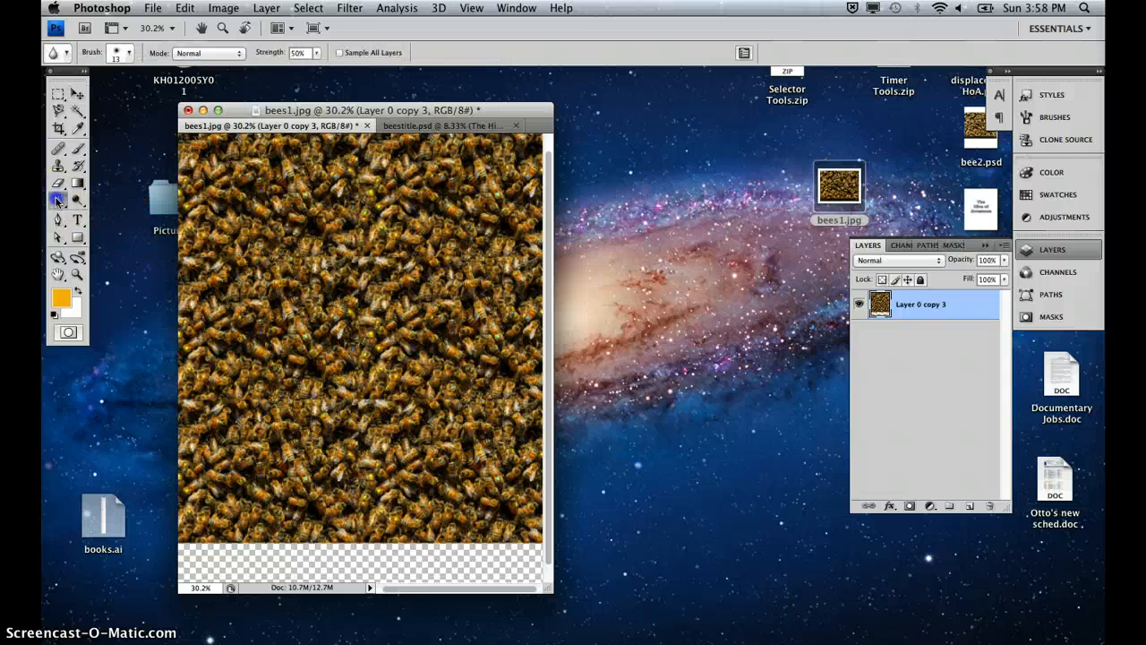
pyautogui.click(105, 196)
pyautogui.click(291, 406)
pyautogui.click(255, 398)
pyautogui.click(200, 397)
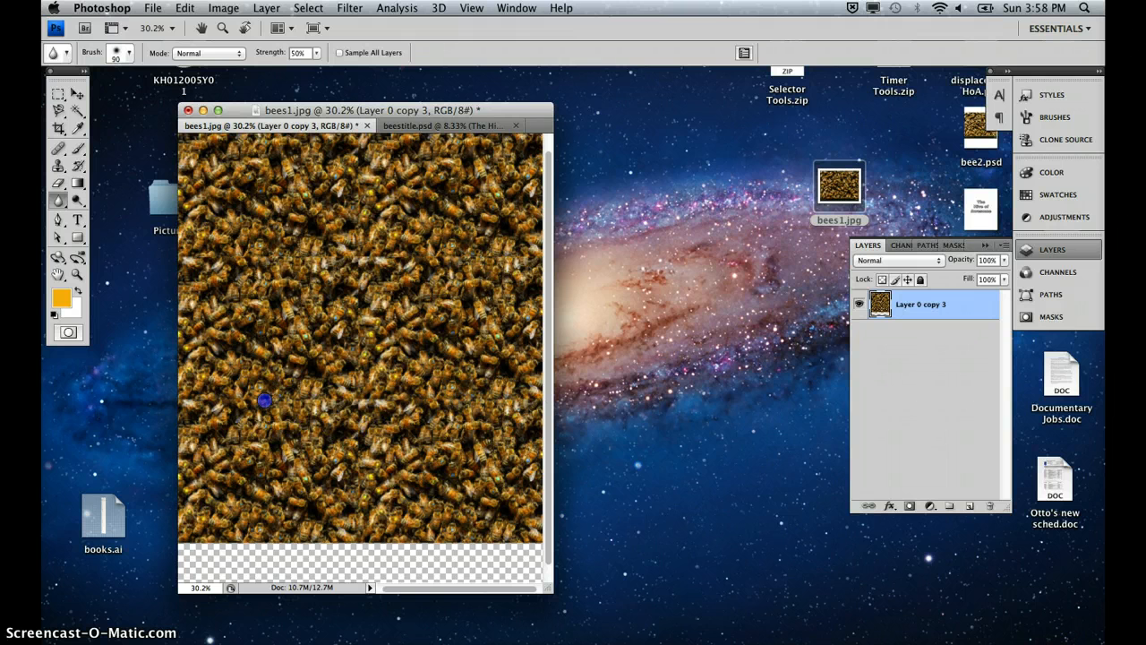
pyautogui.click(349, 256)
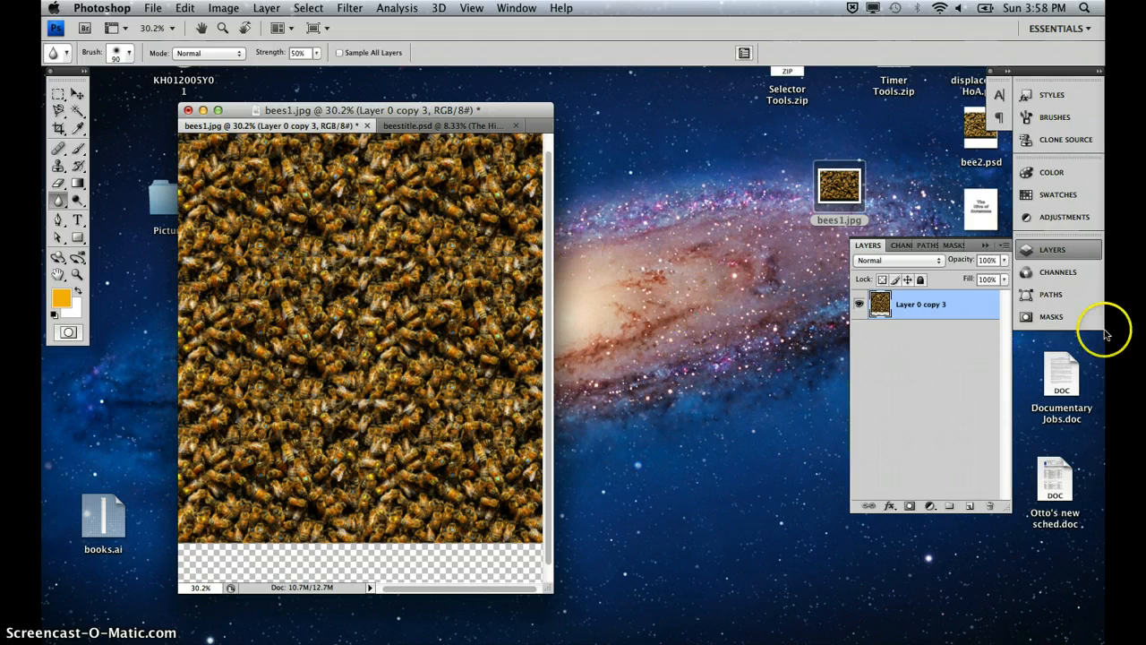
# Step: Duplicate the merged bees layer from bees1.jpg into beestitle.psd, and close bees1.jpg without saving it
pyautogui.click(401, 126)
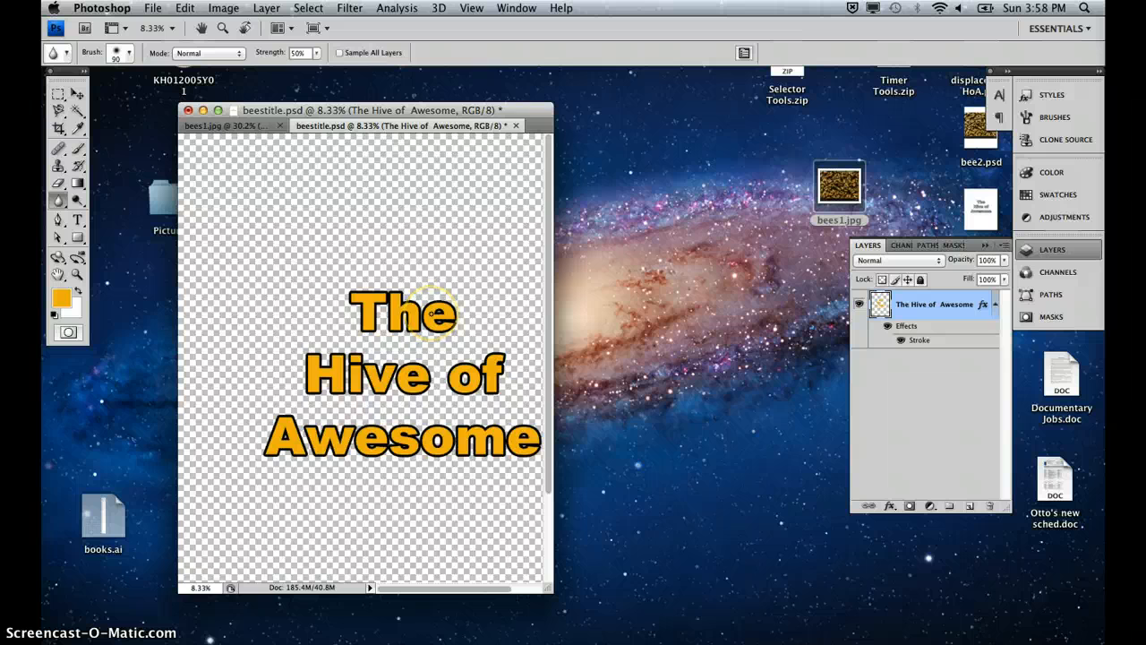
pyautogui.press('super+0')
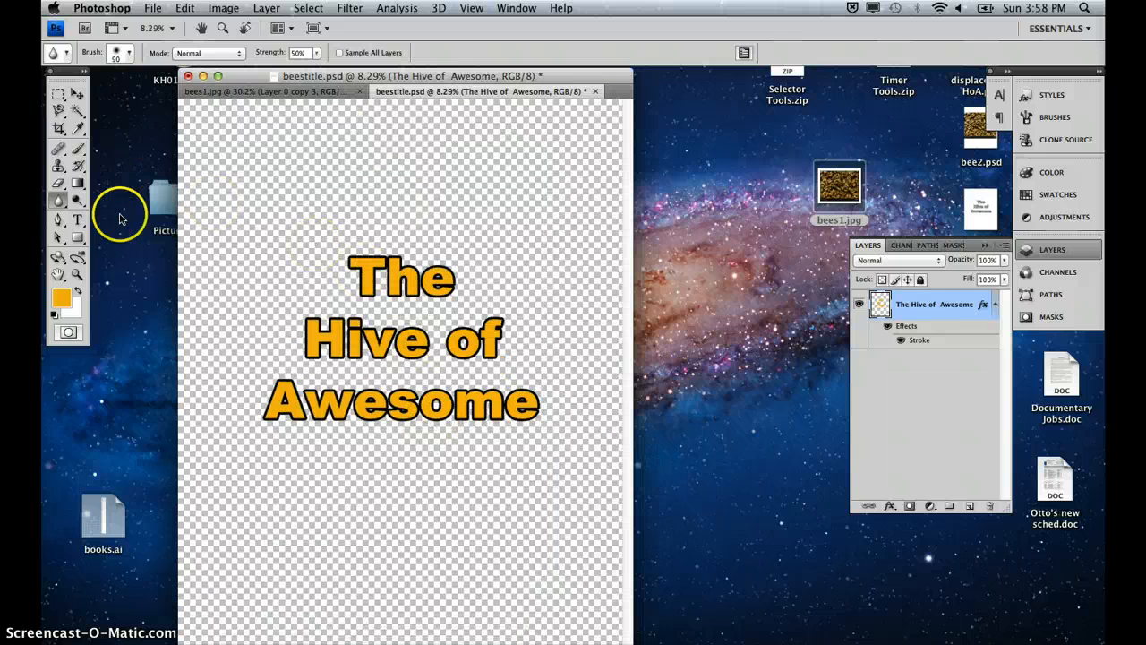
pyautogui.click(264, 91)
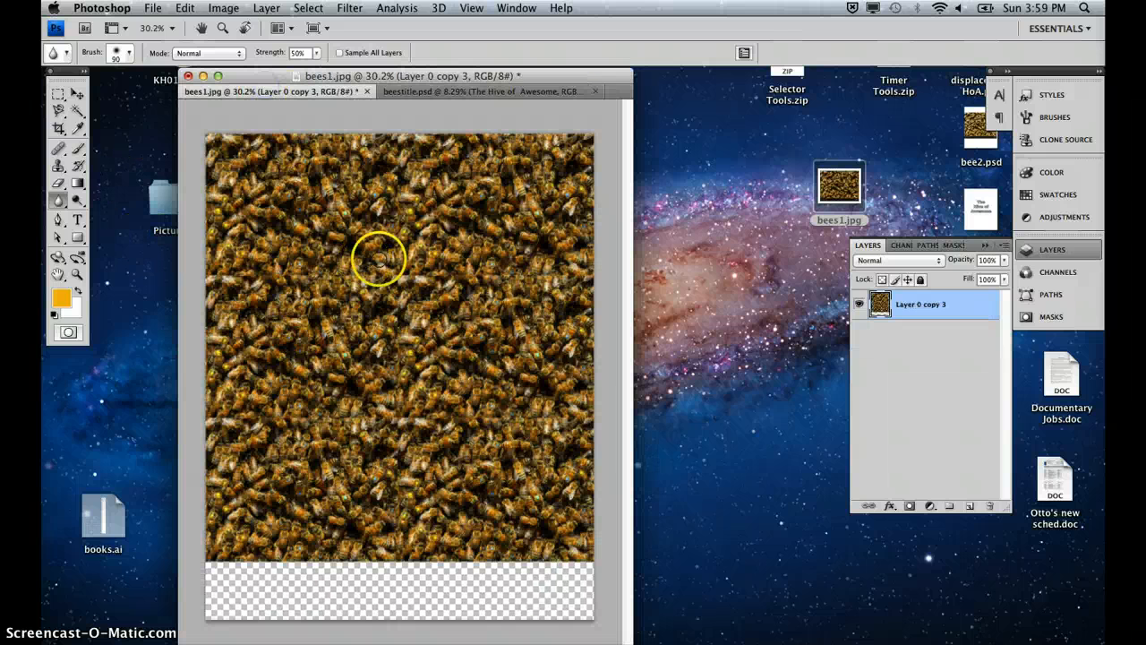
pyautogui.click(265, 9)
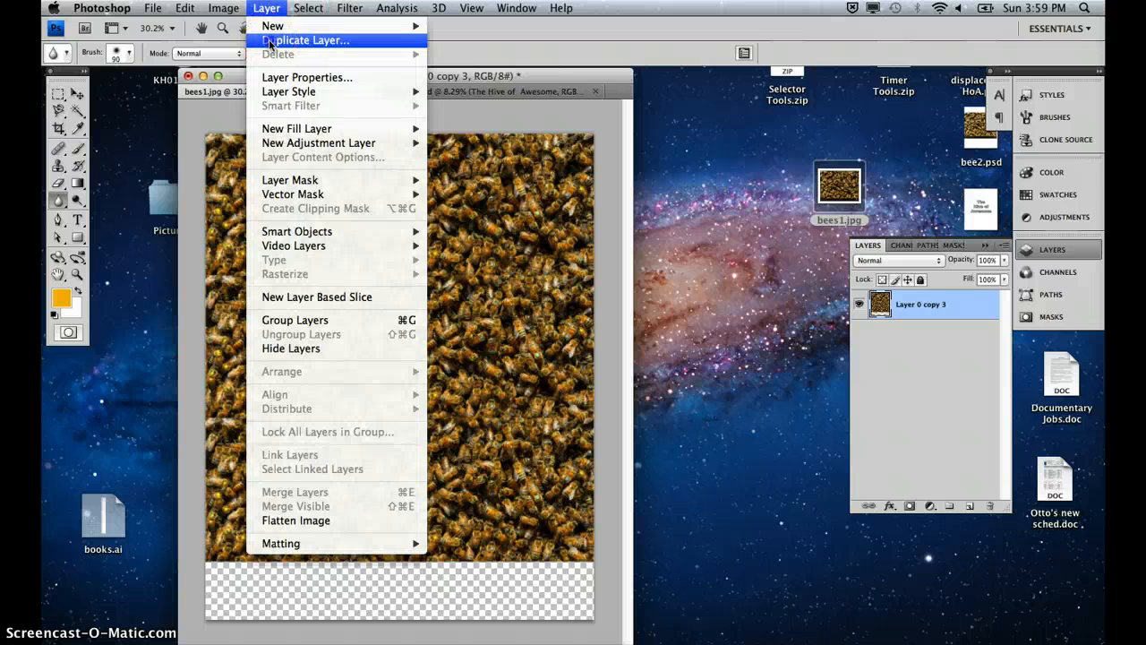
pyautogui.click(268, 37)
pyautogui.click(354, 352)
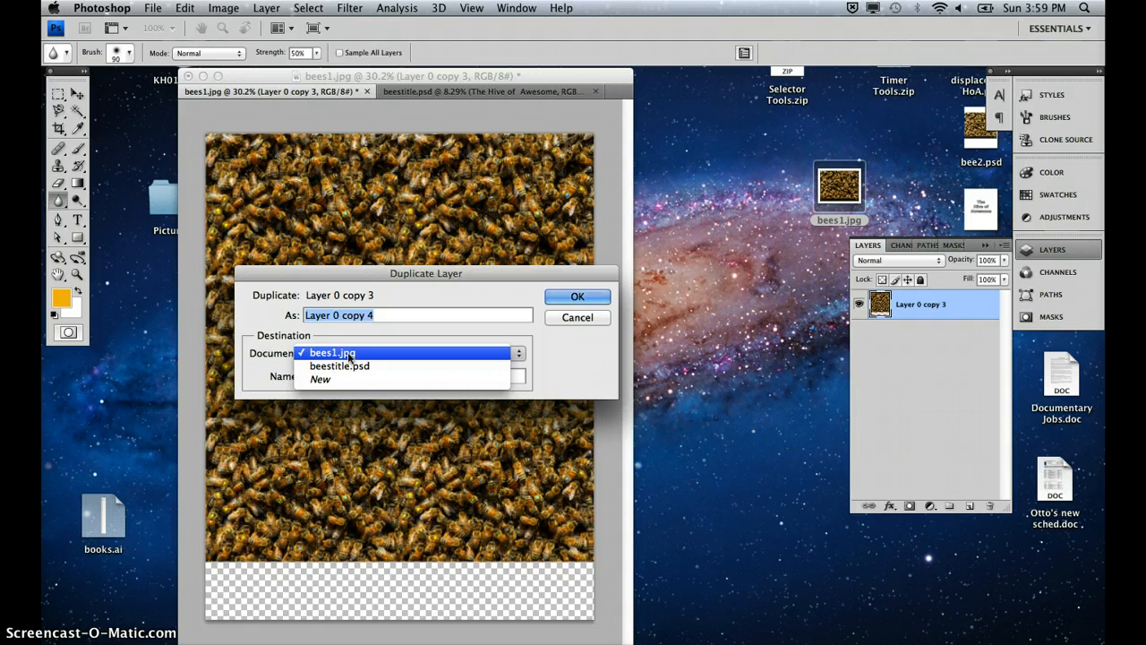
pyautogui.click(351, 366)
pyautogui.click(569, 298)
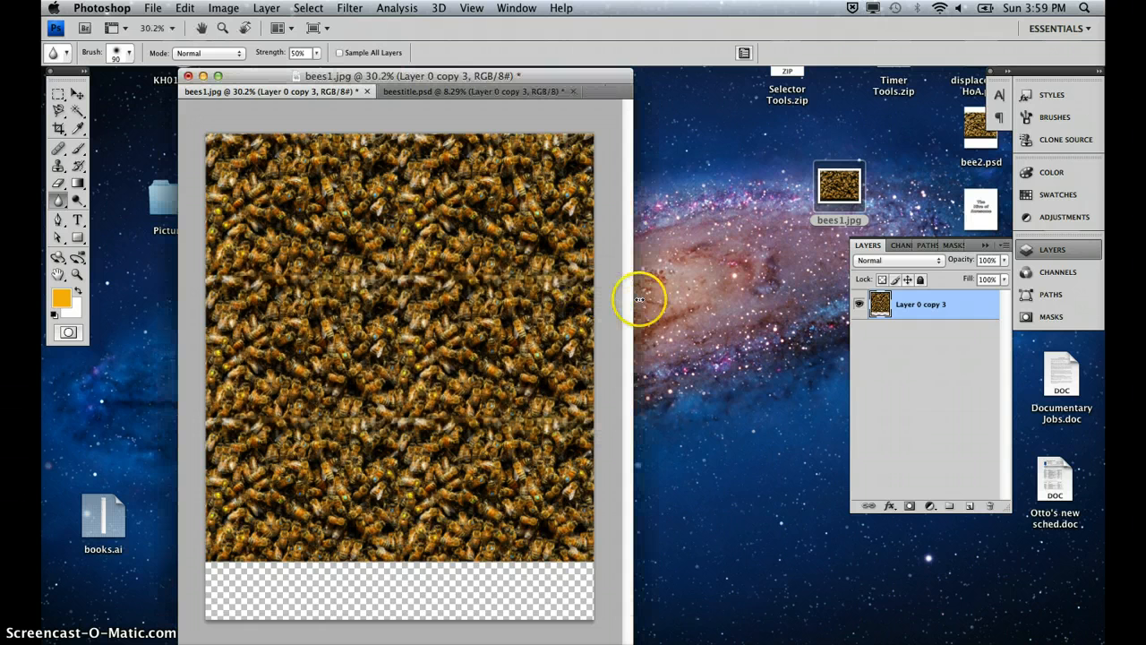
pyautogui.click(367, 91)
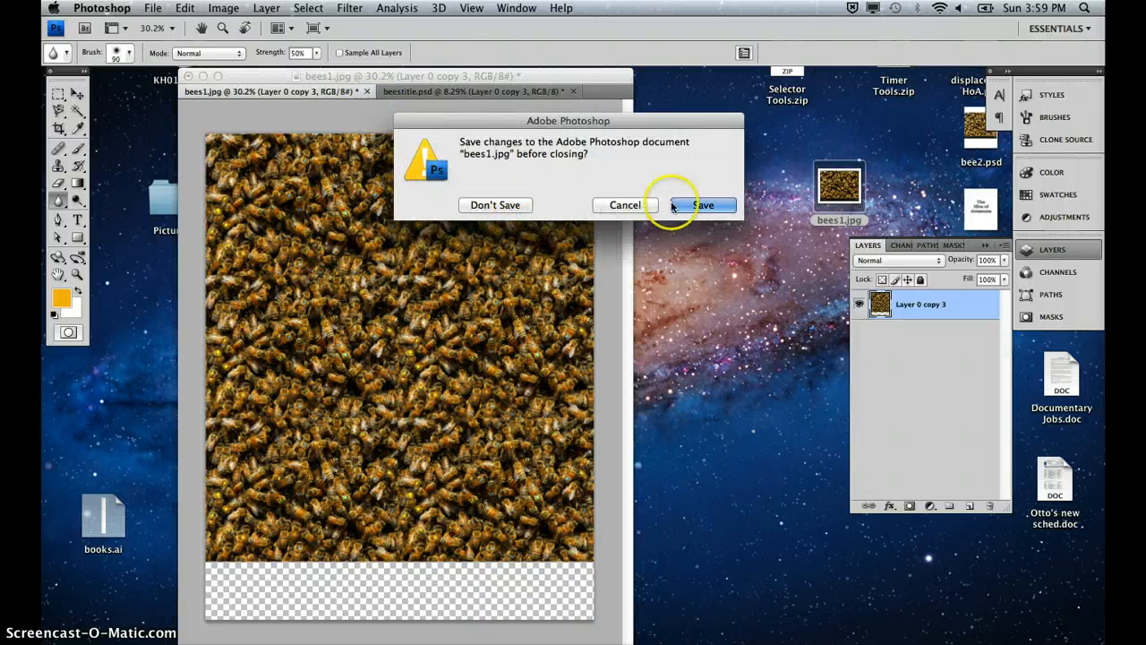
pyautogui.click(509, 206)
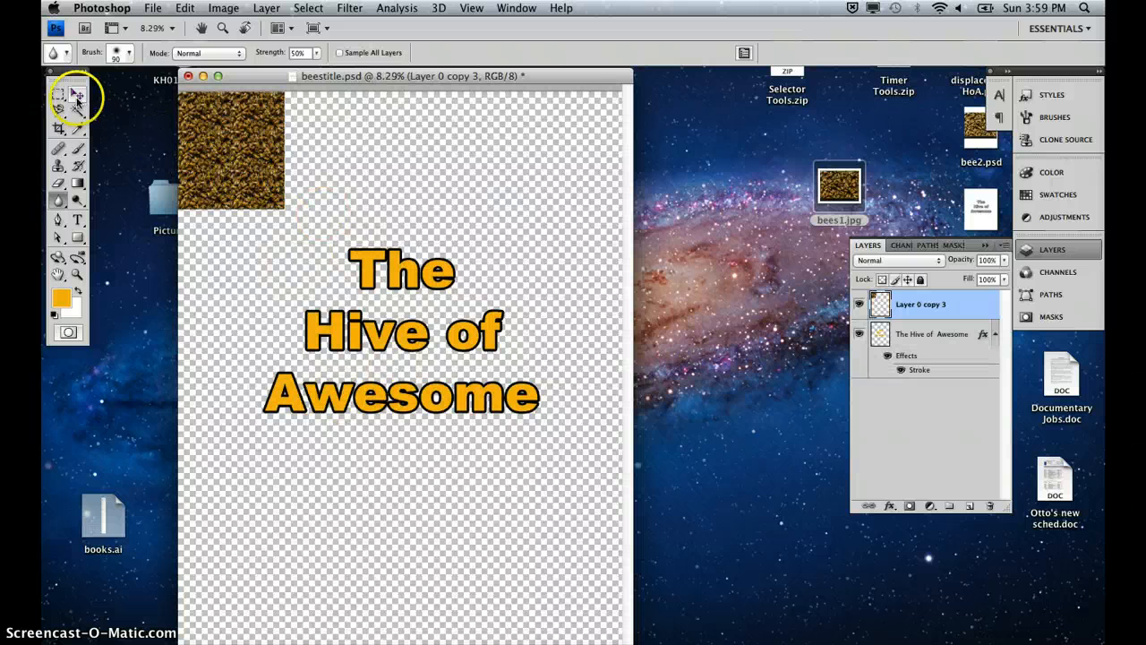
# Step: Enlarge the bees layer proportionally to about 351% and move it over the title so it covers all the words
pyautogui.click(77, 95)
pyautogui.moveTo(218, 162); pyautogui.dragTo(243, 204)
pyautogui.press('super+t')
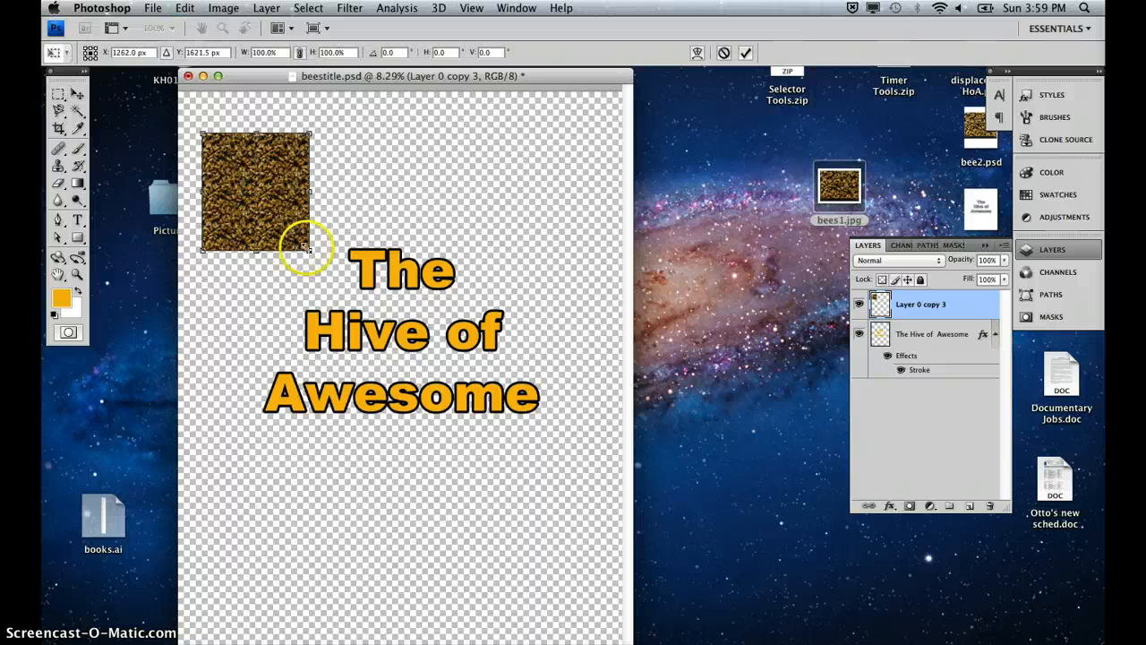
pyautogui.moveTo(309, 249); pyautogui.dragTo(625, 504)
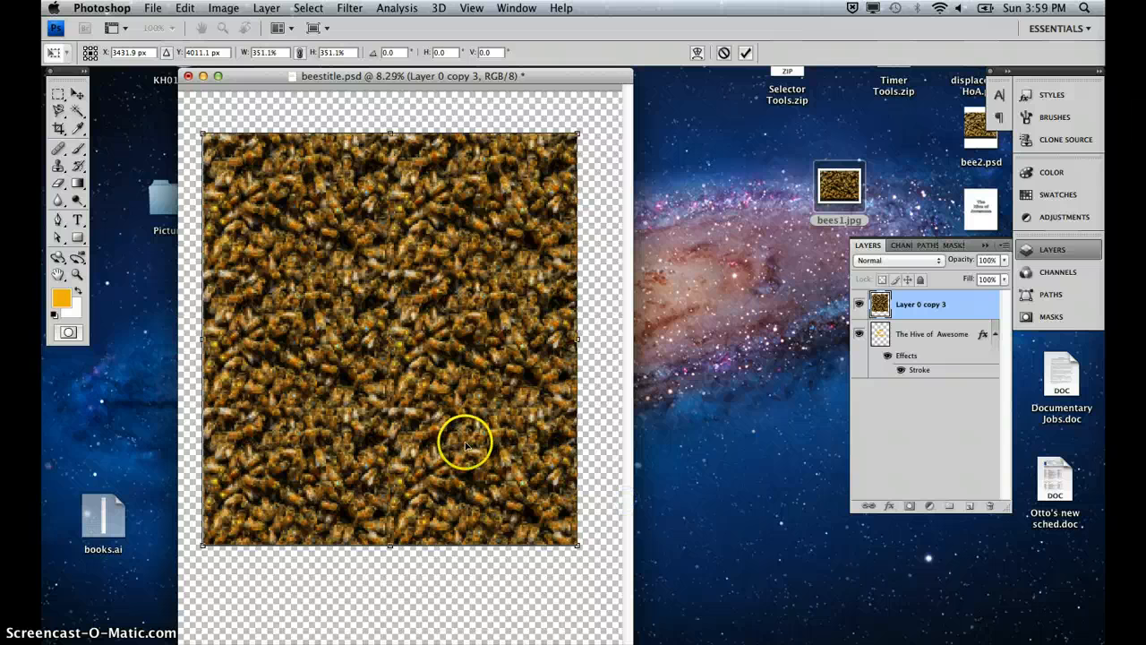
pyautogui.moveTo(452, 444); pyautogui.dragTo(464, 456)
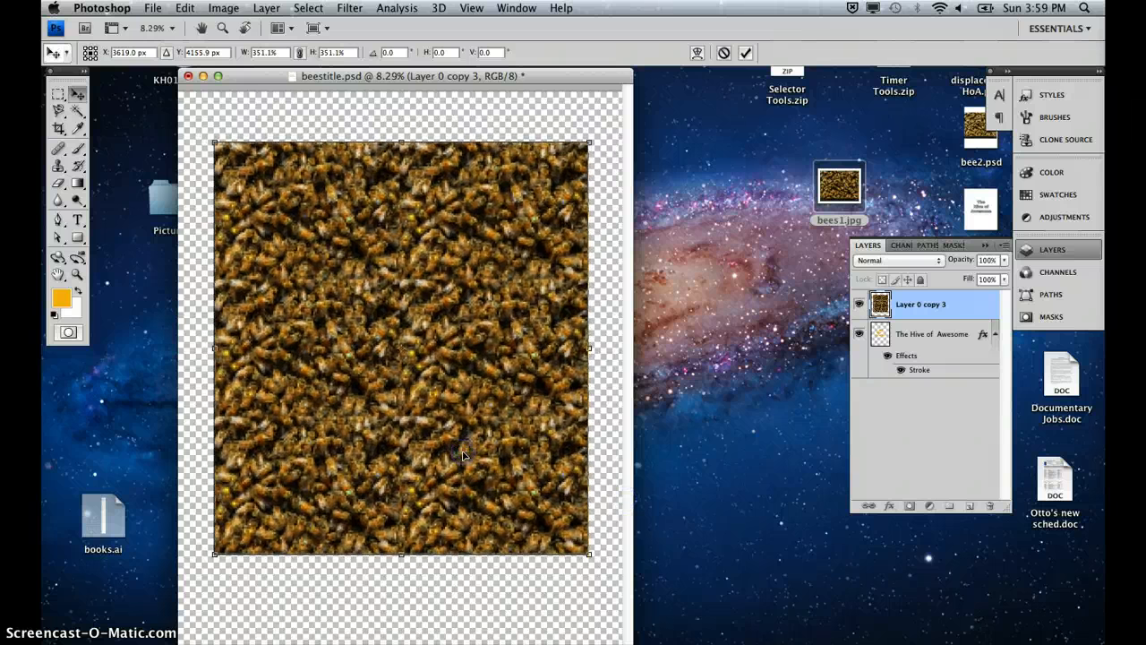
pyautogui.press('Return')
pyautogui.moveTo(445, 363)
pyautogui.mouseDown()
pyautogui.moveTo(430, 476)
pyautogui.moveTo(561, 380)
pyautogui.moveTo(474, 359)
pyautogui.moveTo(436, 392)
pyautogui.moveTo(442, 383)
pyautogui.mouseUp()
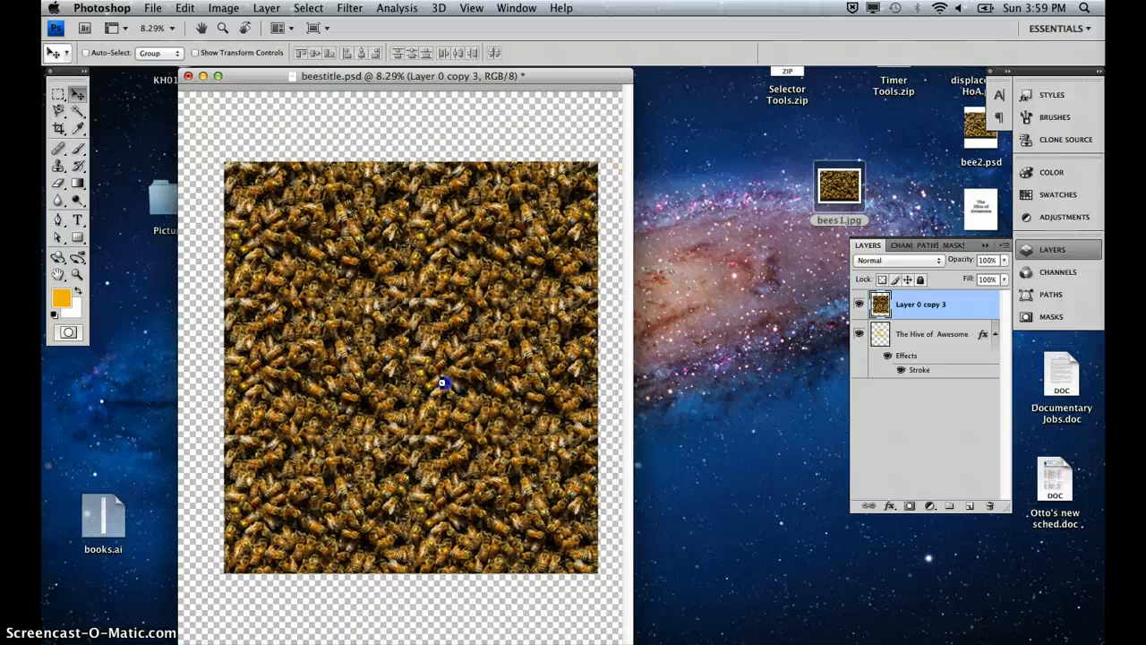
# Step: Scale the bees layer to about 77.4% so it closely frames the title, viewing it at 77% opacity before restoring 100%
pyautogui.click(1003, 260)
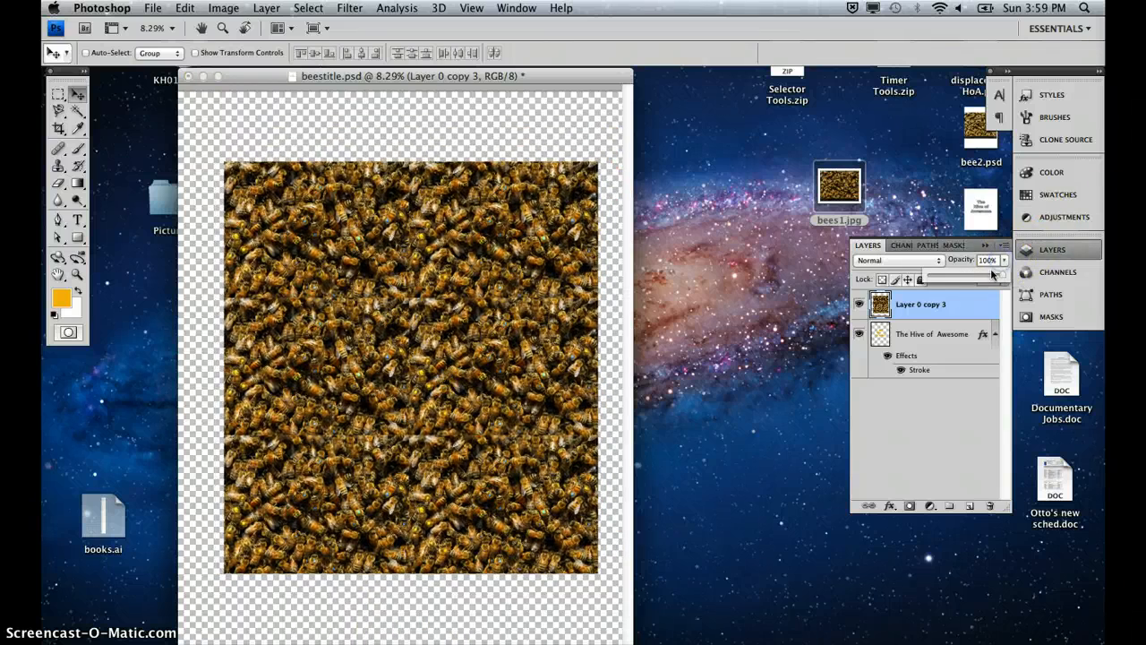
pyautogui.moveTo(988, 278); pyautogui.dragTo(986, 278)
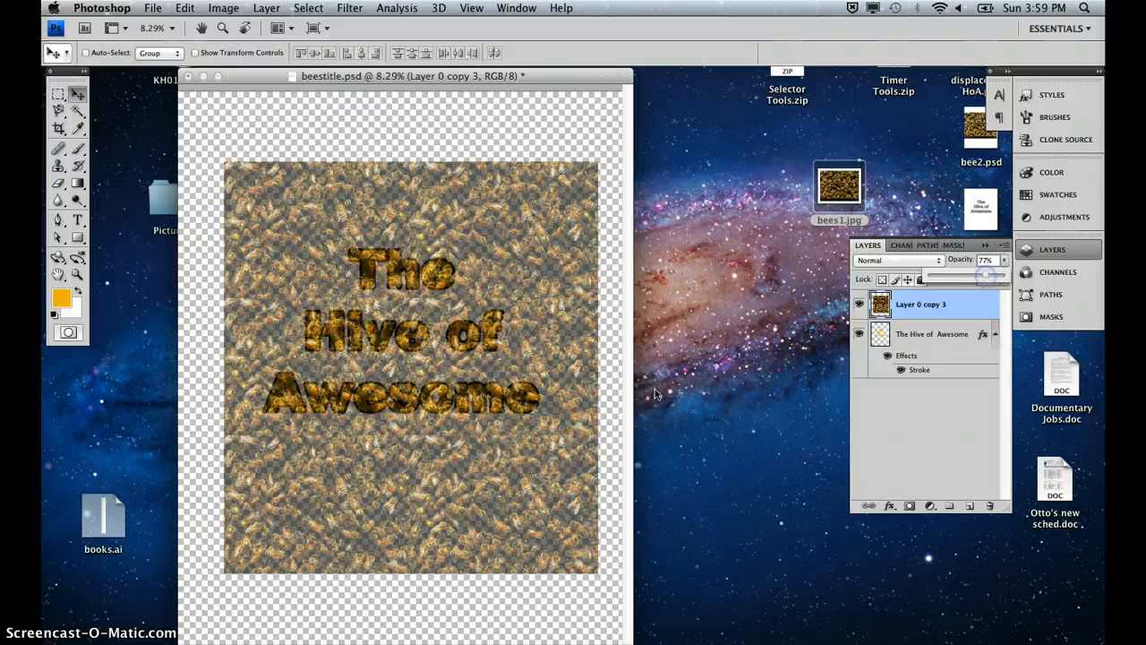
pyautogui.hotkey('ctrl', 't')
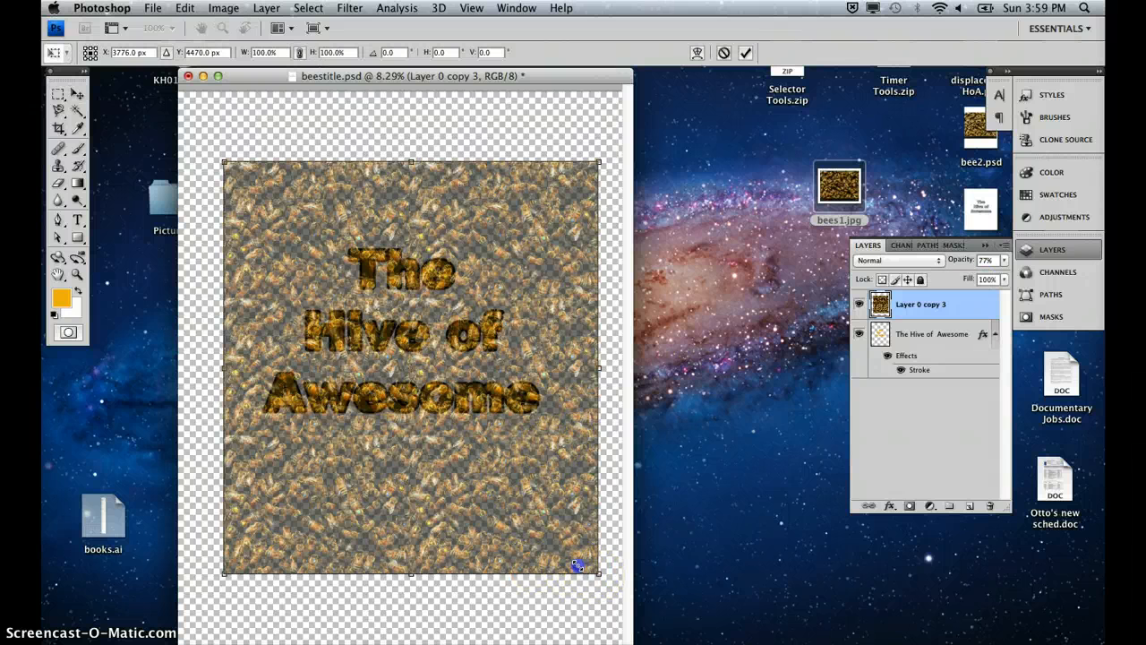
pyautogui.moveTo(578, 564); pyautogui.dragTo(543, 534)
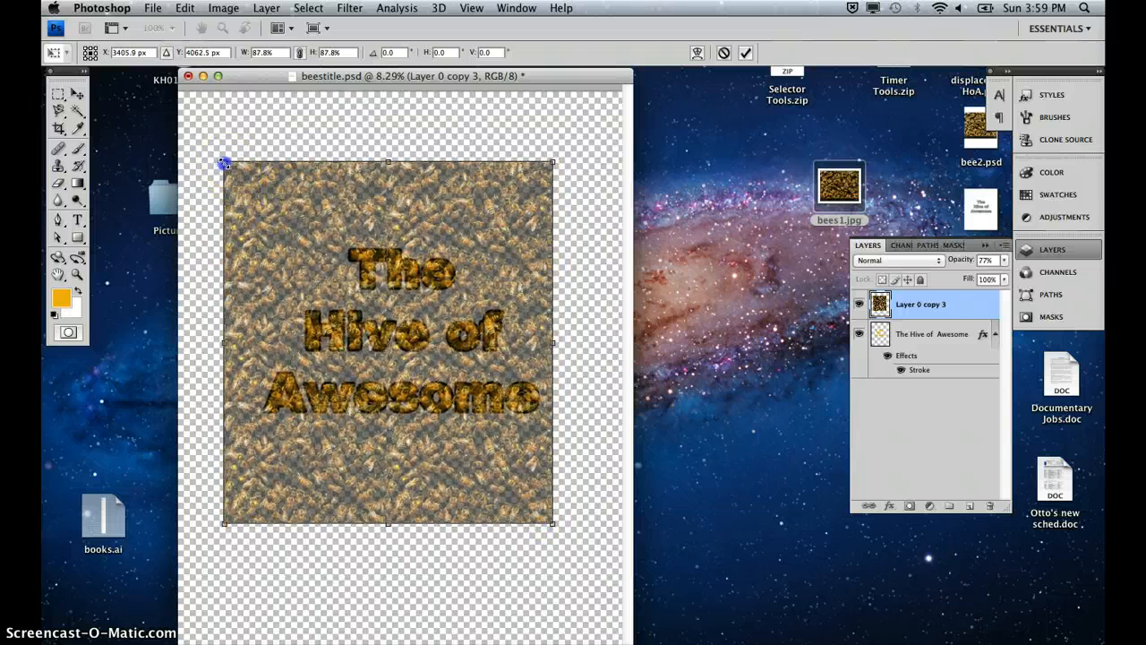
pyautogui.moveTo(224, 163); pyautogui.dragTo(255, 198)
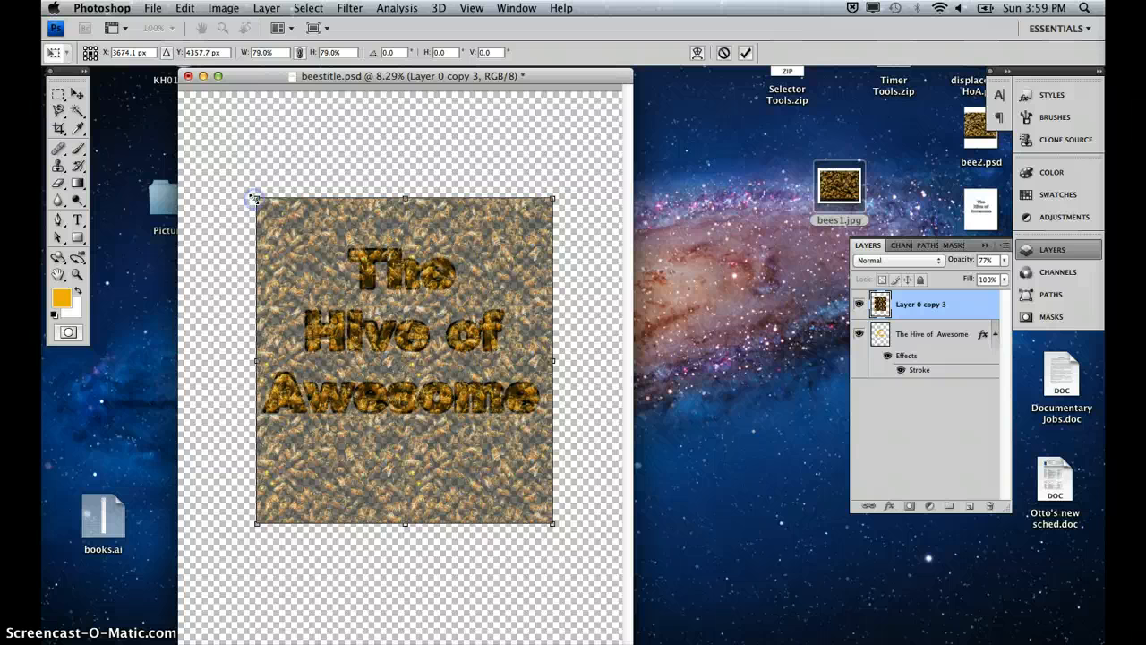
pyautogui.moveTo(552, 524); pyautogui.dragTo(544, 522)
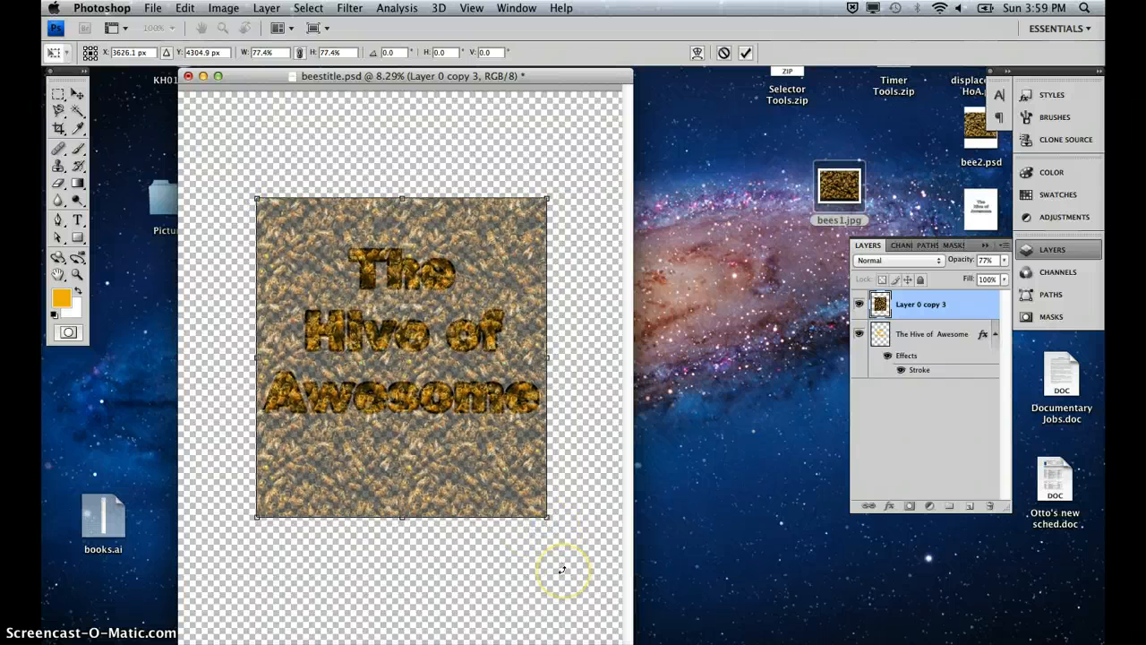
pyautogui.doubleClick(486, 439)
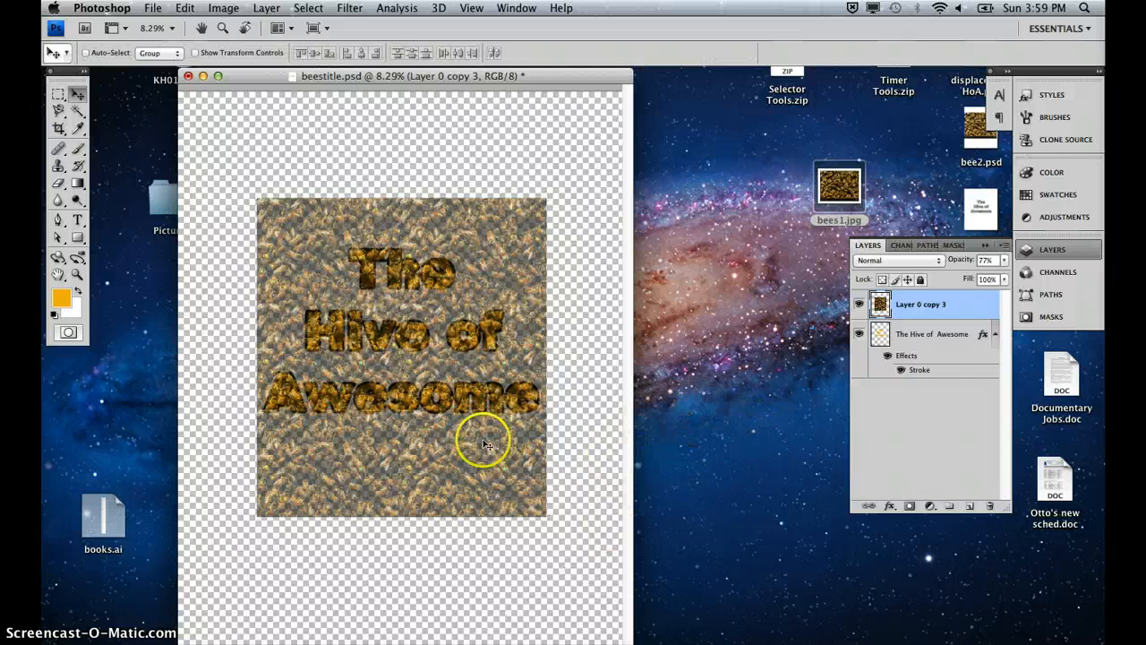
pyautogui.click(1005, 259)
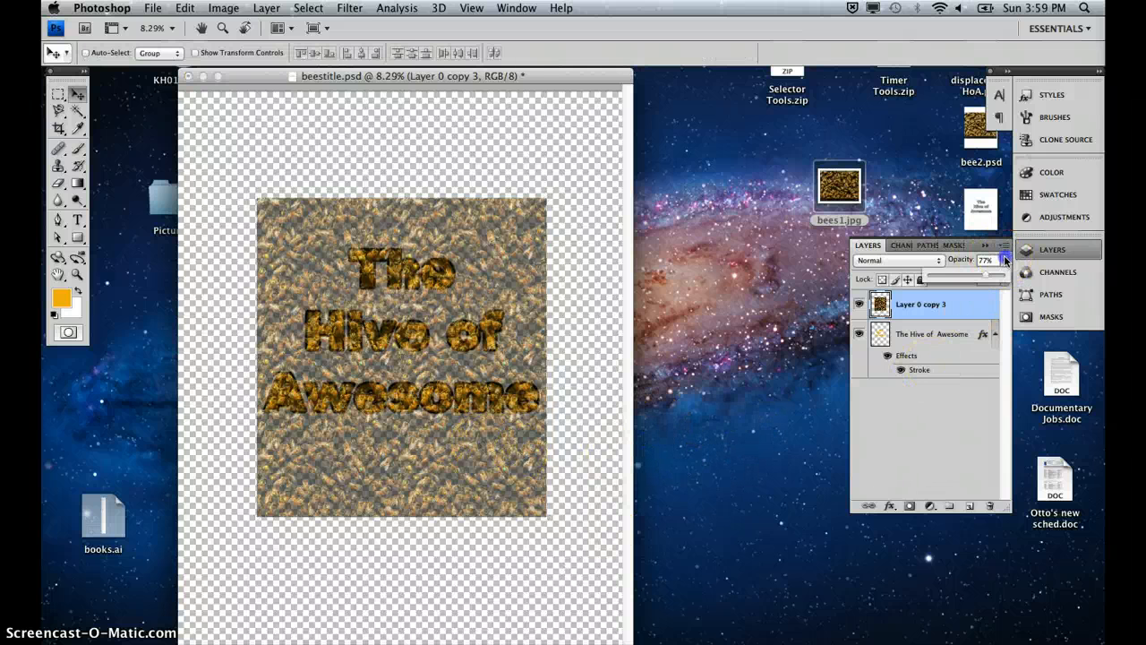
pyautogui.moveTo(998, 277); pyautogui.dragTo(1006, 277)
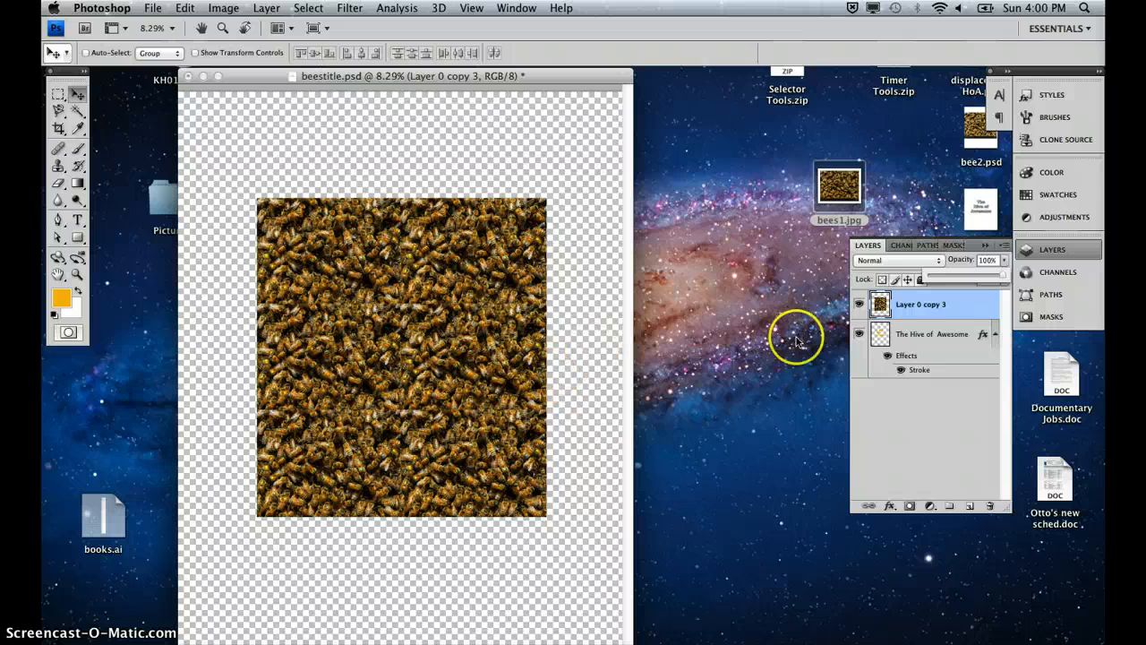
pyautogui.click(933, 307)
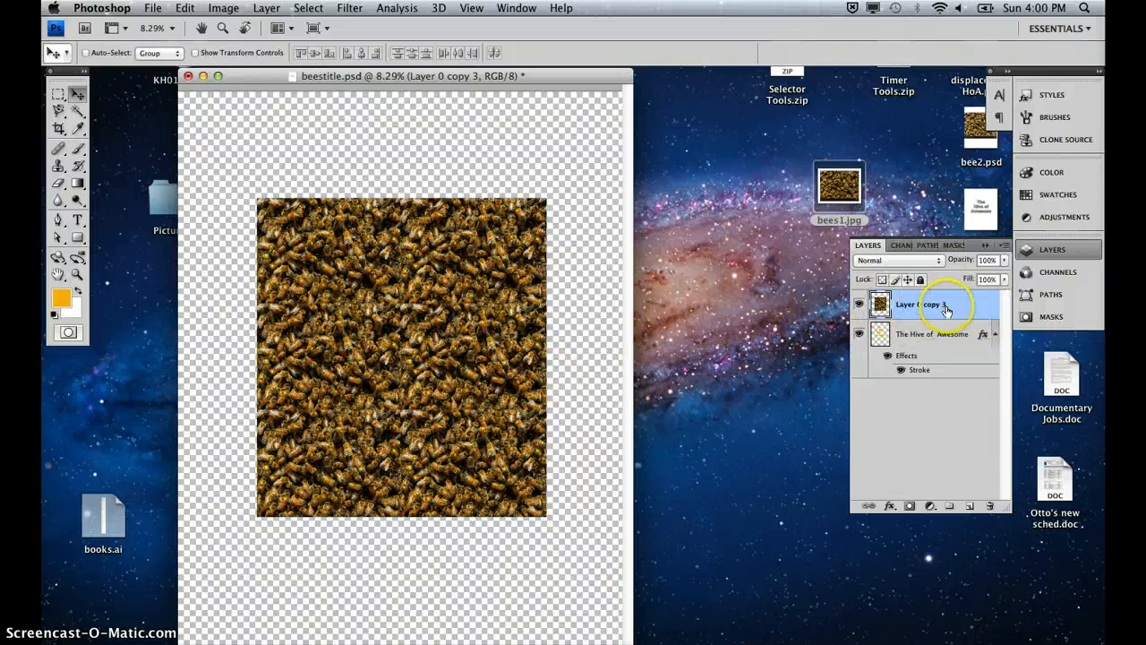
pyautogui.moveTo(939, 305); pyautogui.dragTo(989, 506)
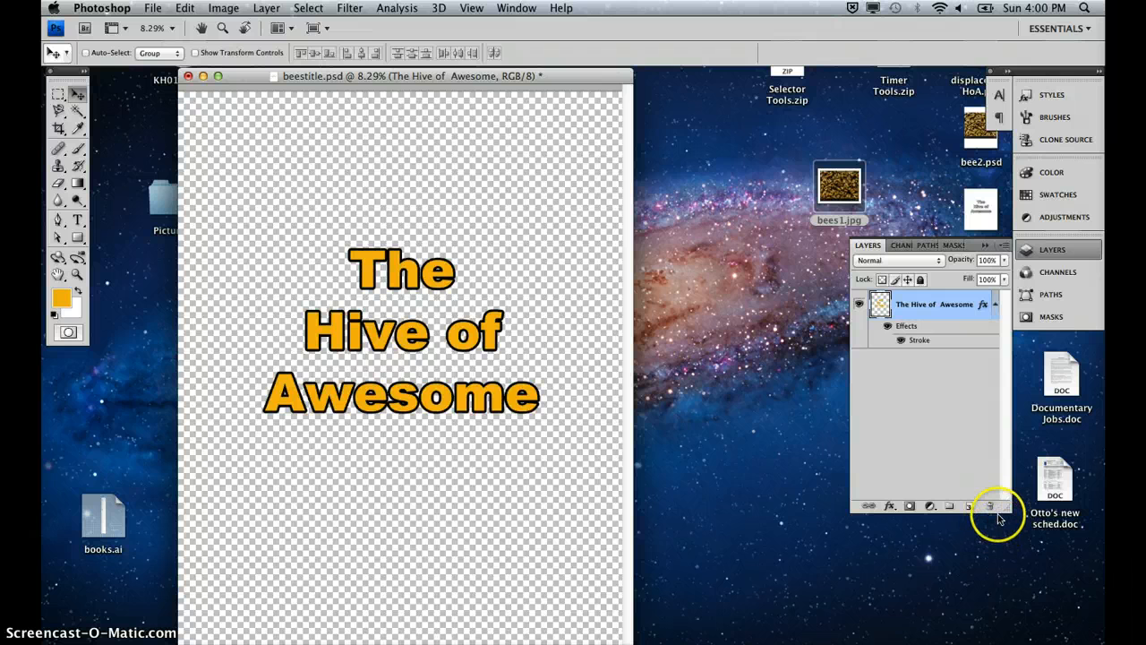
pyautogui.press('super+z')
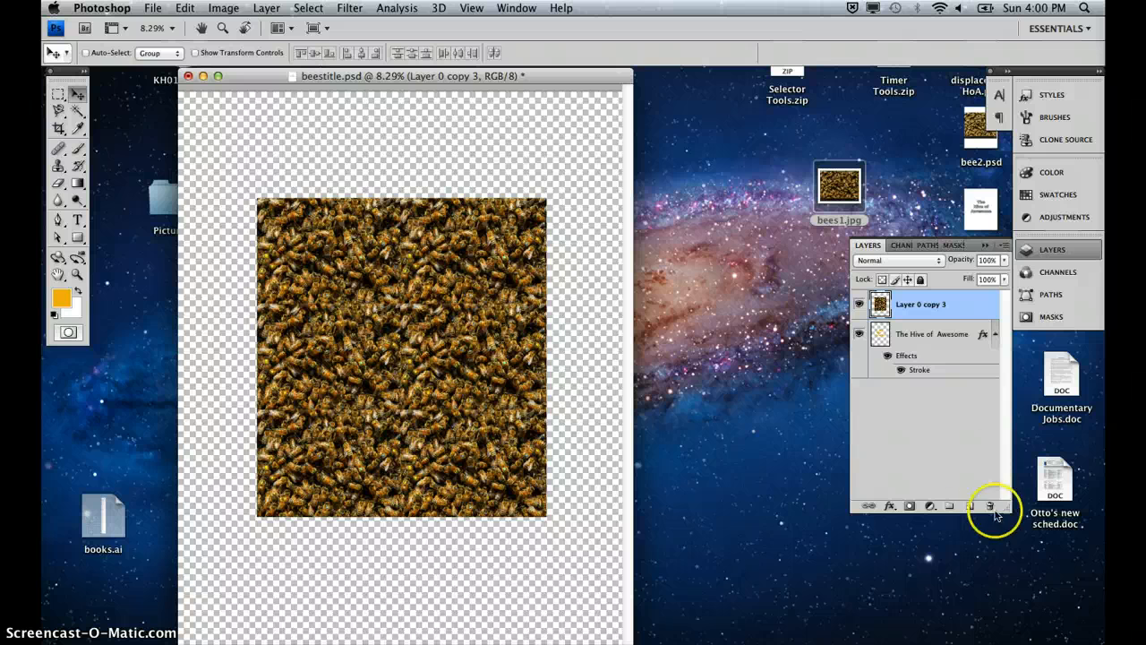
# Step: Duplicate the bees layer and move the original bees layer below The Hive of Awesome title layer
pyautogui.moveTo(951, 306); pyautogui.dragTo(969, 507)
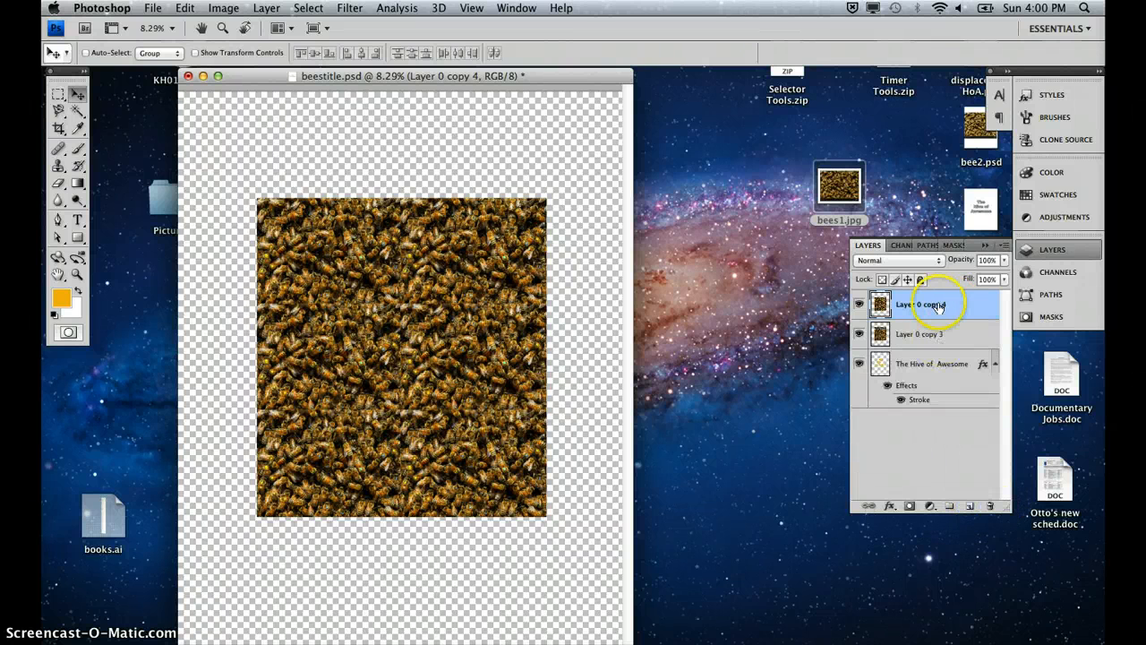
pyautogui.moveTo(919, 335); pyautogui.dragTo(920, 409)
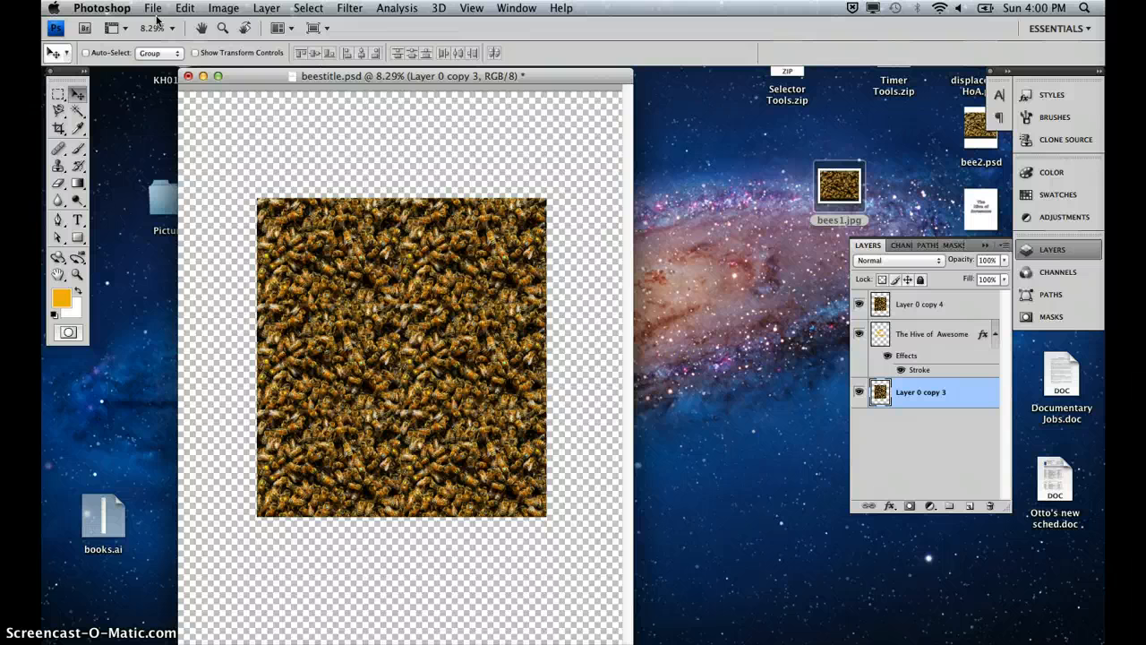
# Step: Save the document on the Desktop as the Photoshop file "ottos tutorial.psd" with Maximize compatibility enabled
pyautogui.press('super+shift+s')
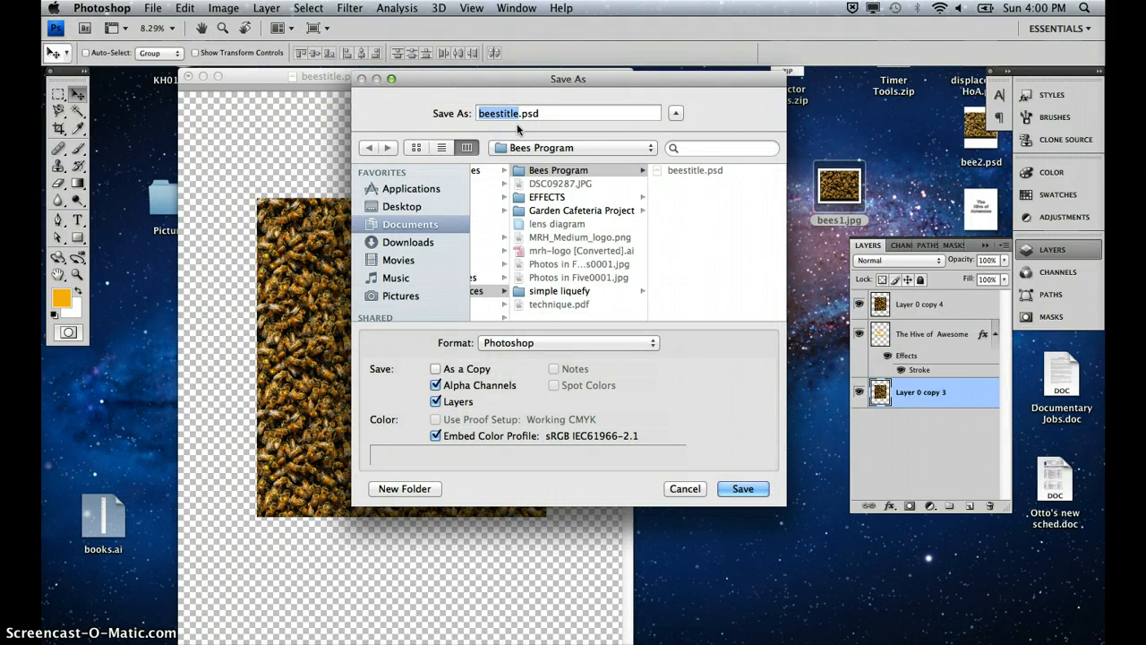
pyautogui.write('ottos tutorial')
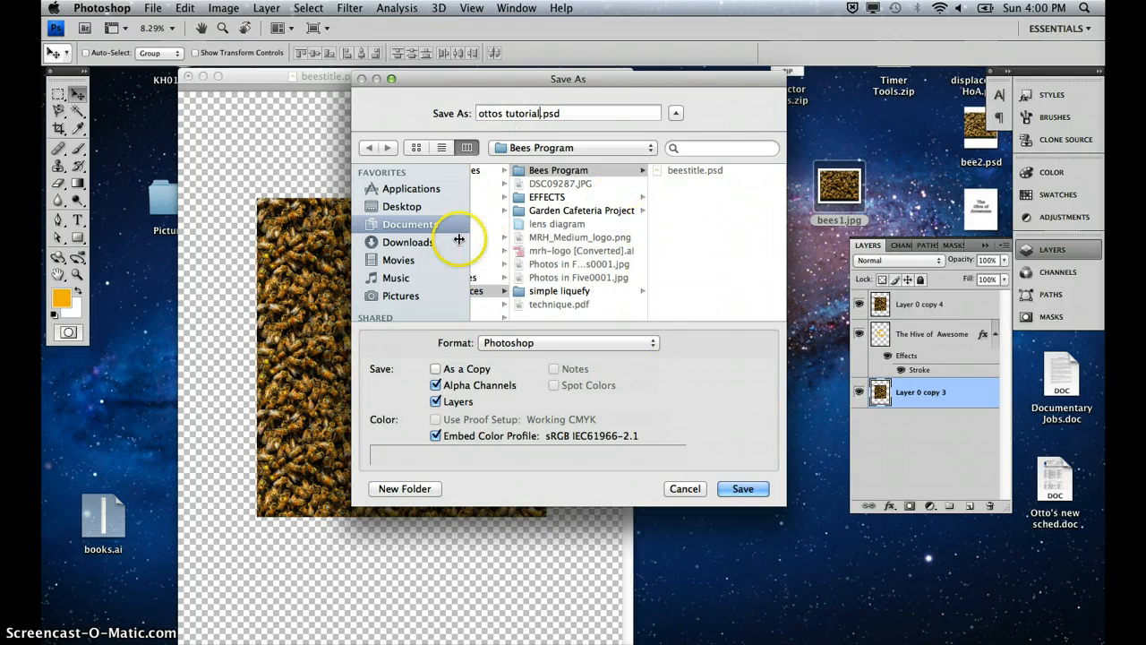
pyautogui.click(399, 206)
pyautogui.click(742, 488)
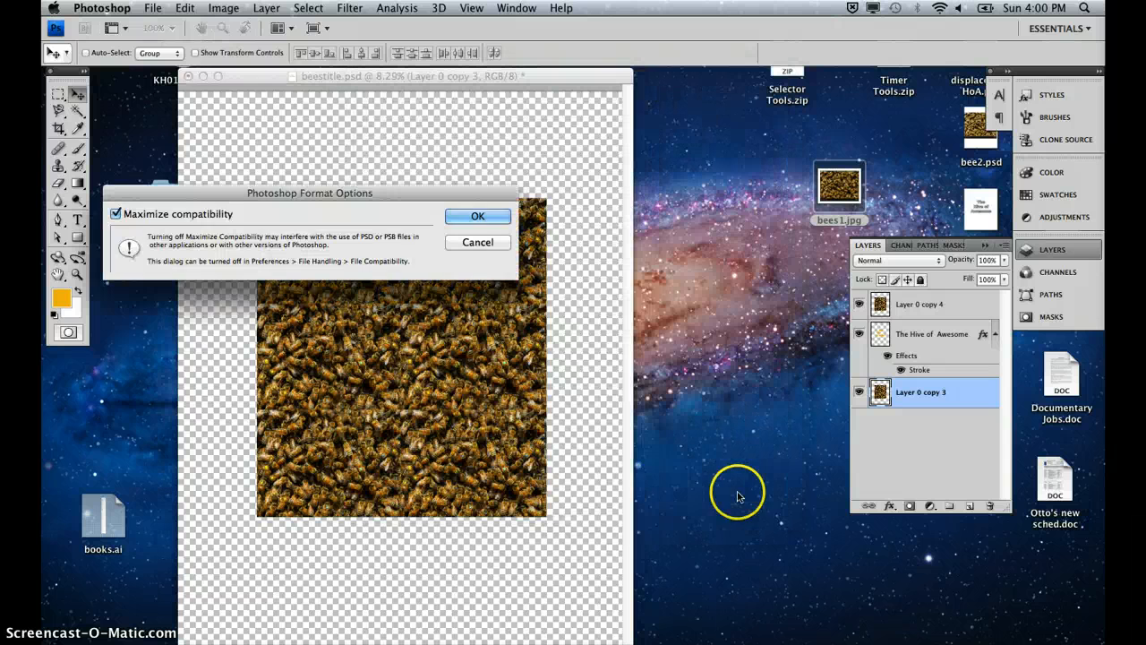
pyautogui.click(475, 220)
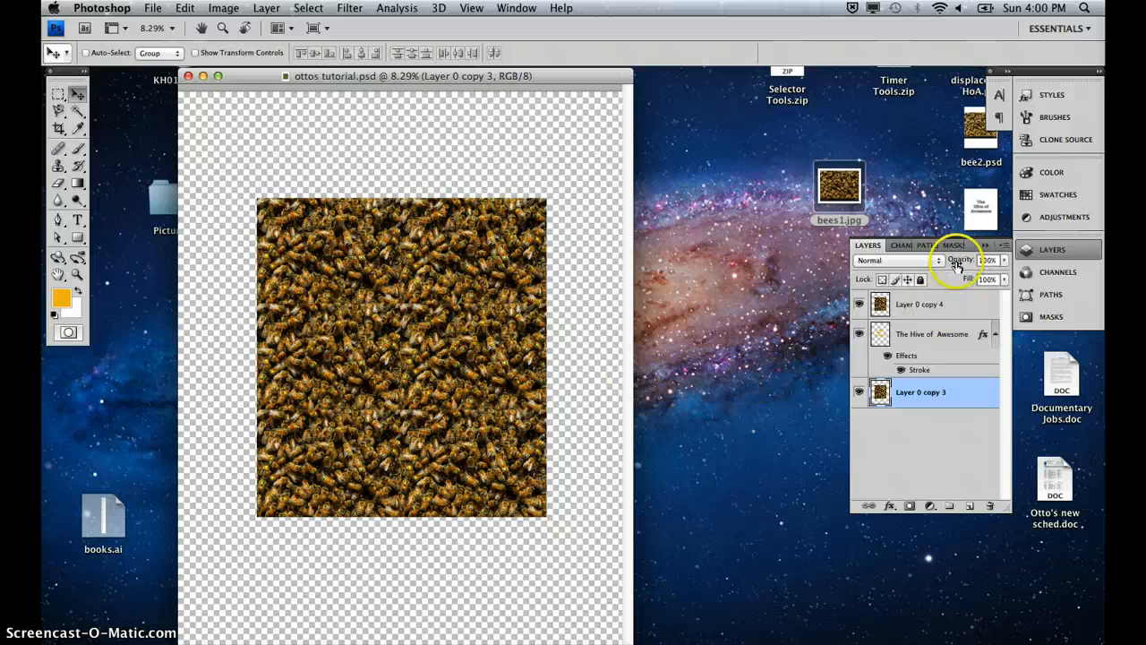
# Step: Load the Hive of Awesome words channel as a selection, hide Layer 0 copy 3, and mask Layer 0 copy 4 with the selection
pyautogui.click(898, 246)
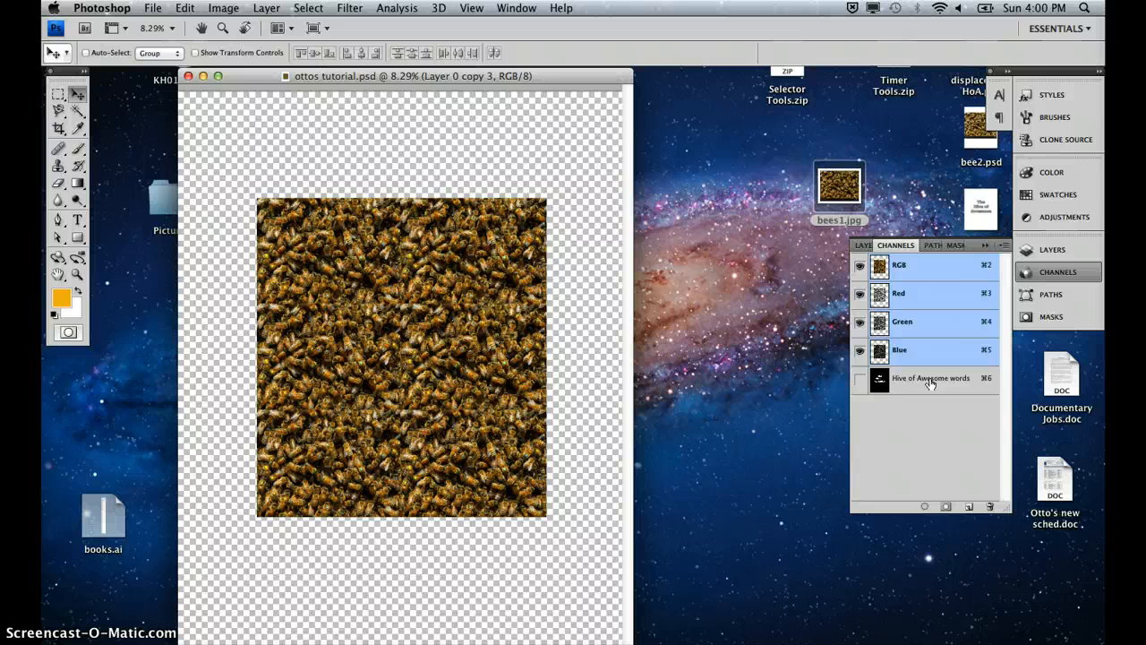
pyautogui.keyDown('super'); pyautogui.click(879, 380); pyautogui.keyUp('super')
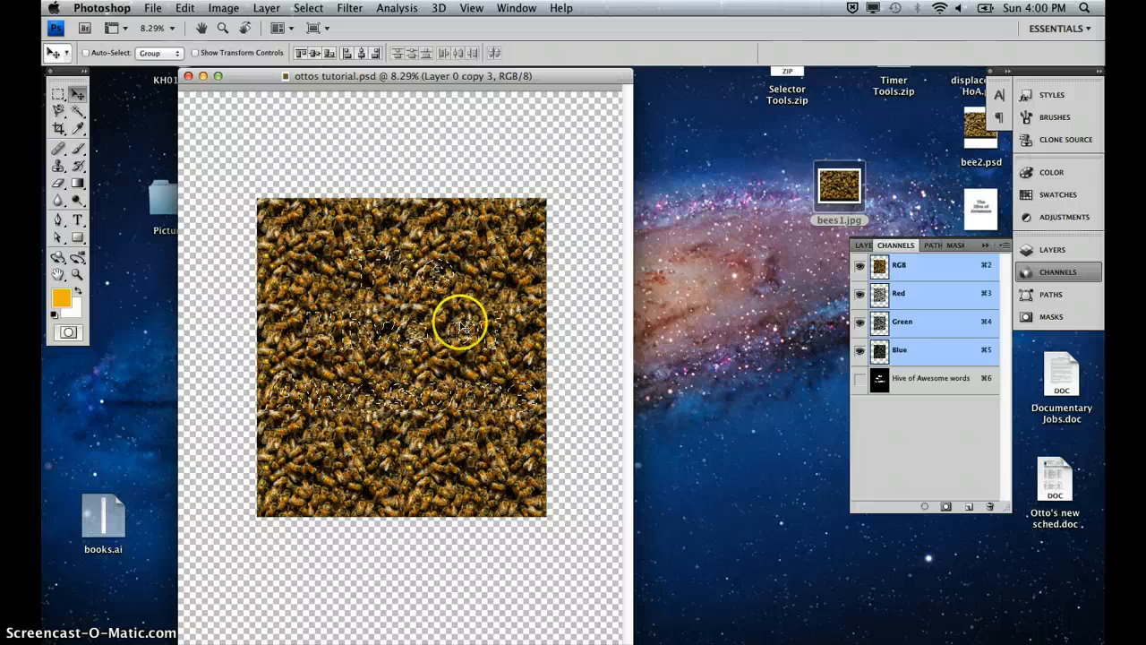
pyautogui.click(858, 245)
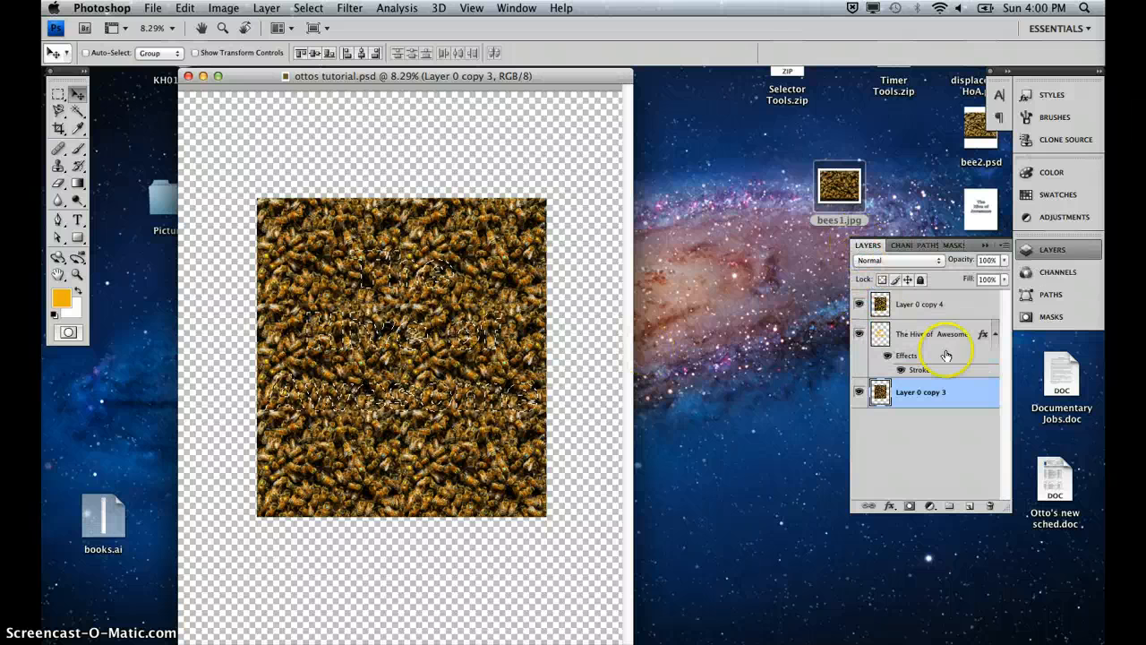
pyautogui.click(939, 305)
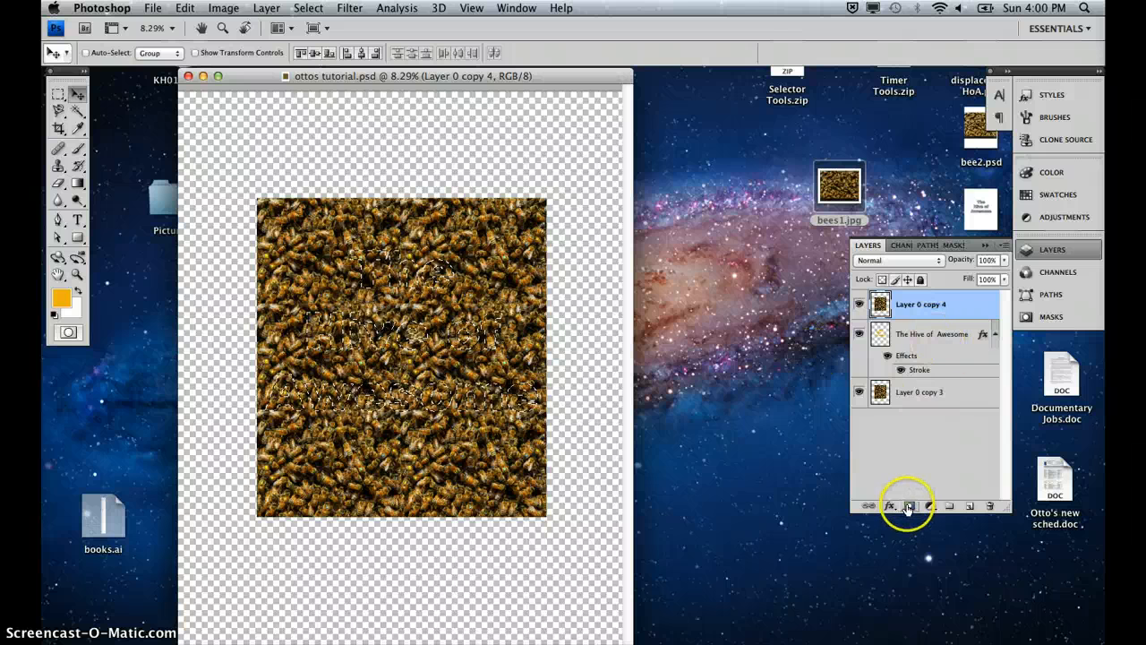
pyautogui.click(859, 395)
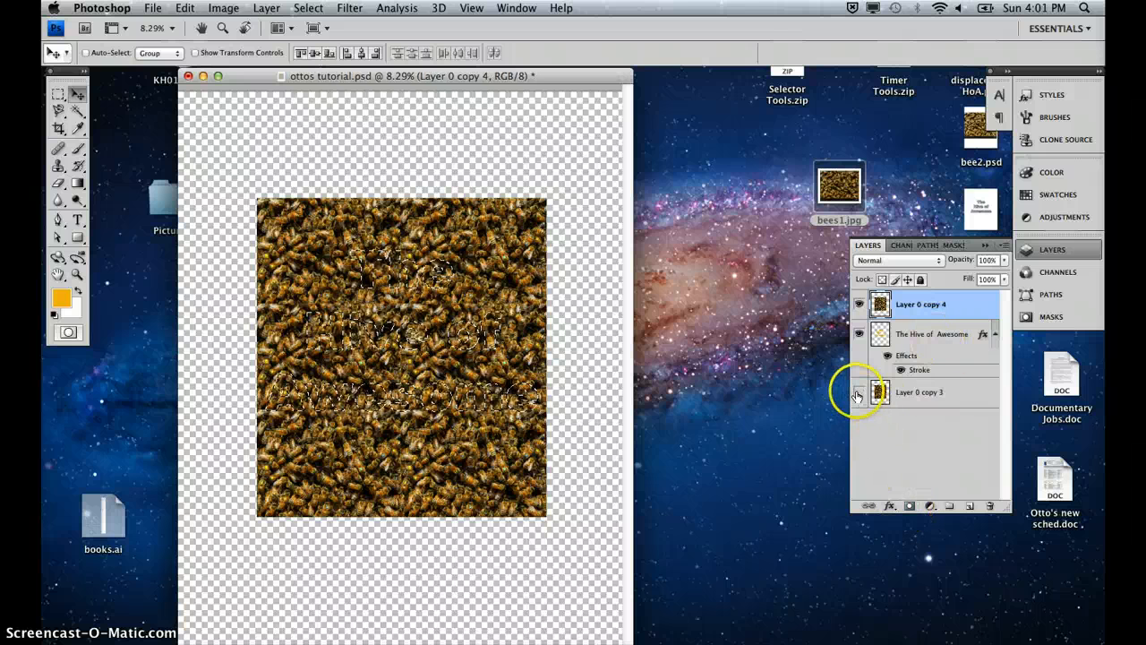
pyautogui.click(908, 507)
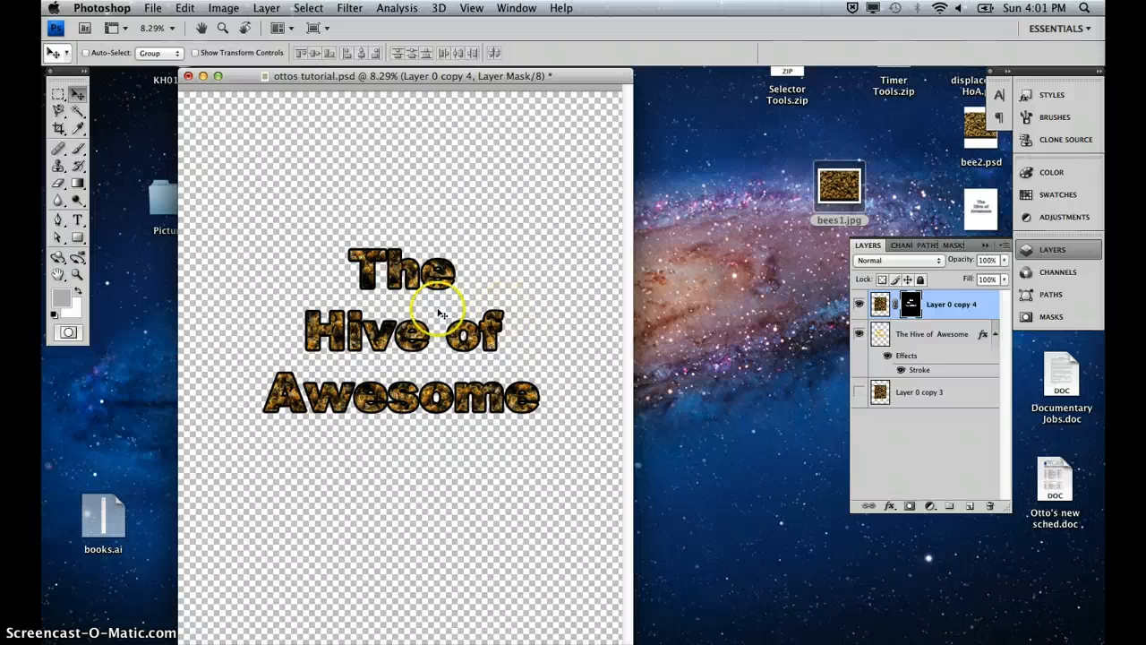
# Step: Compare the title with and without its layer effects, leaving the effects hidden and Layer 0 copy 3 shown again
pyautogui.click(888, 357)
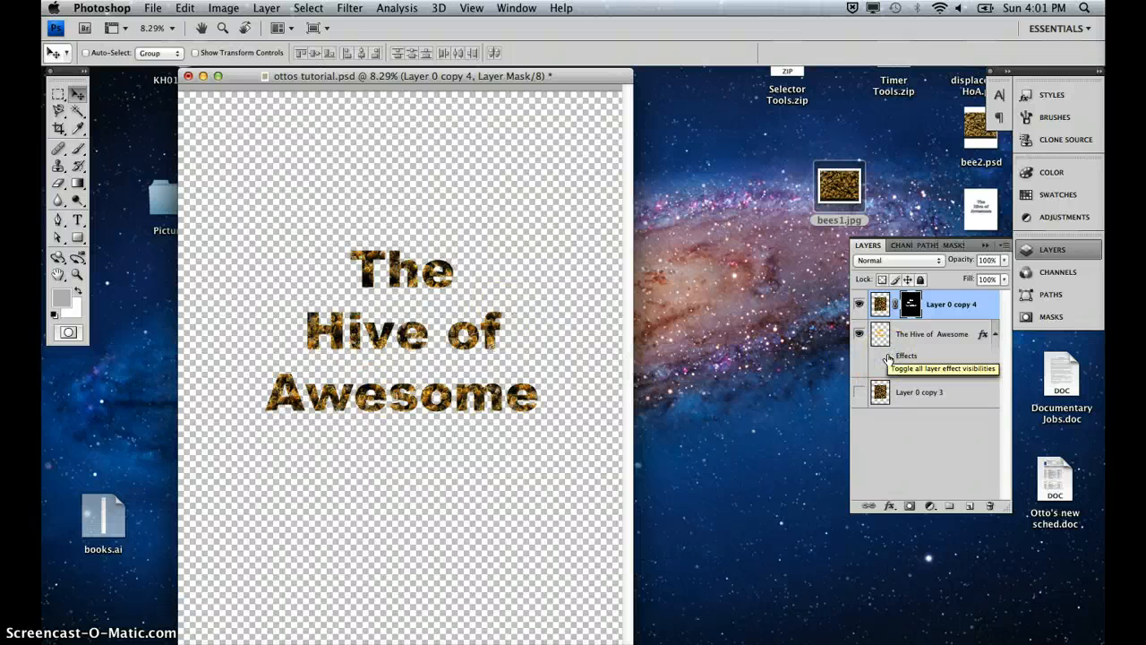
pyautogui.click(888, 357)
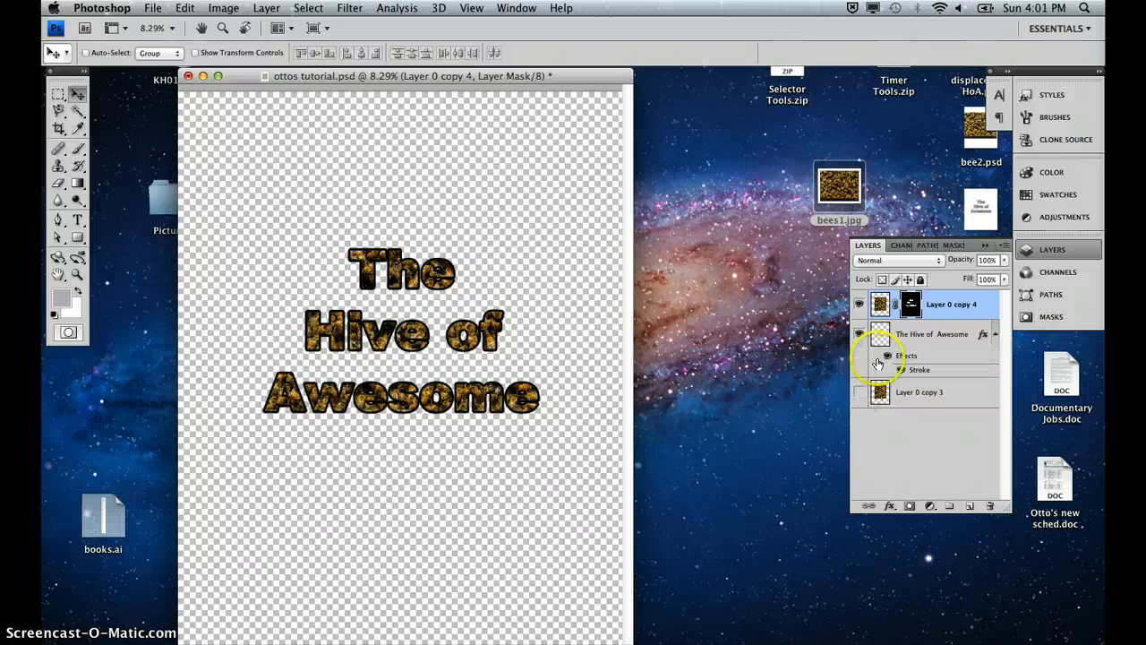
pyautogui.click(888, 356)
pyautogui.click(887, 356)
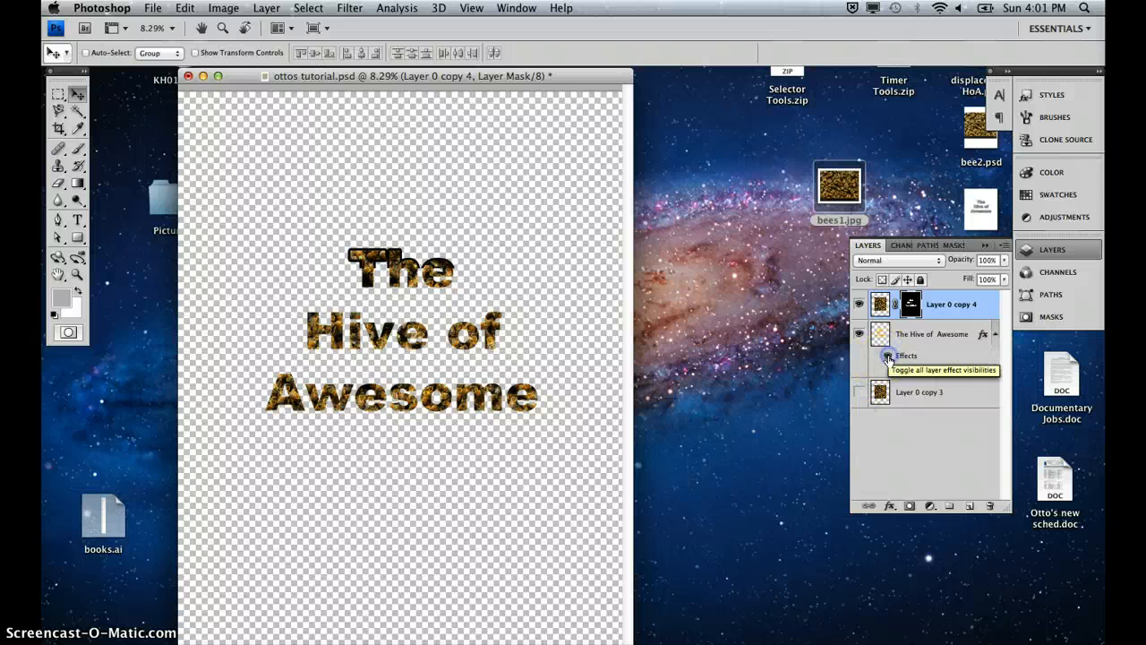
pyautogui.click(887, 357)
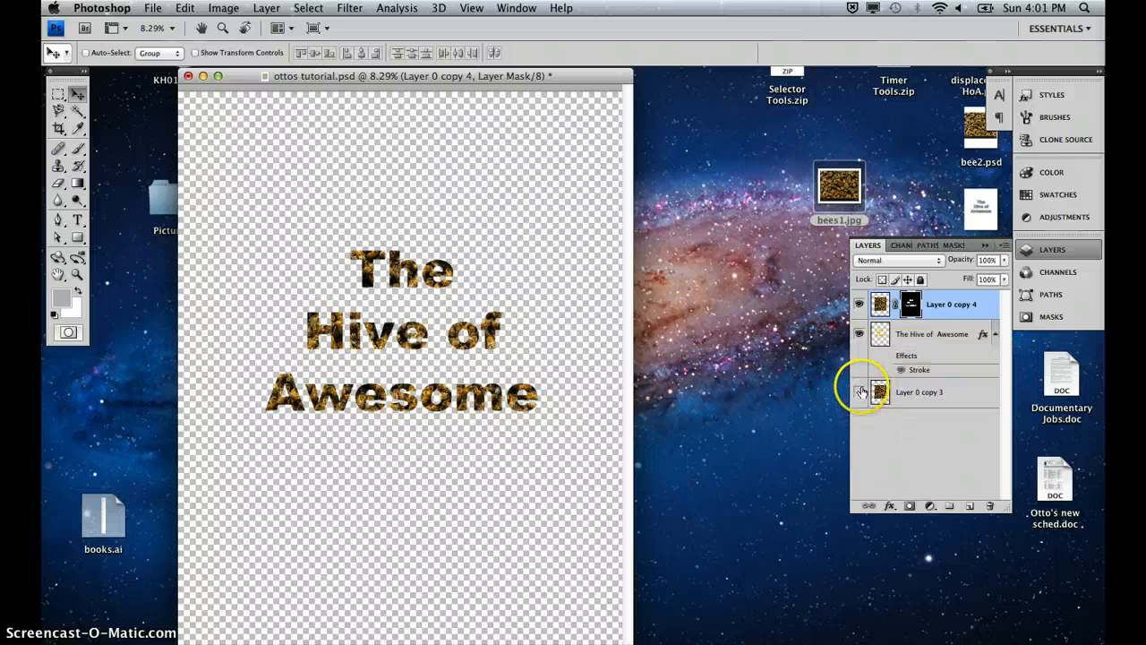
pyautogui.click(859, 394)
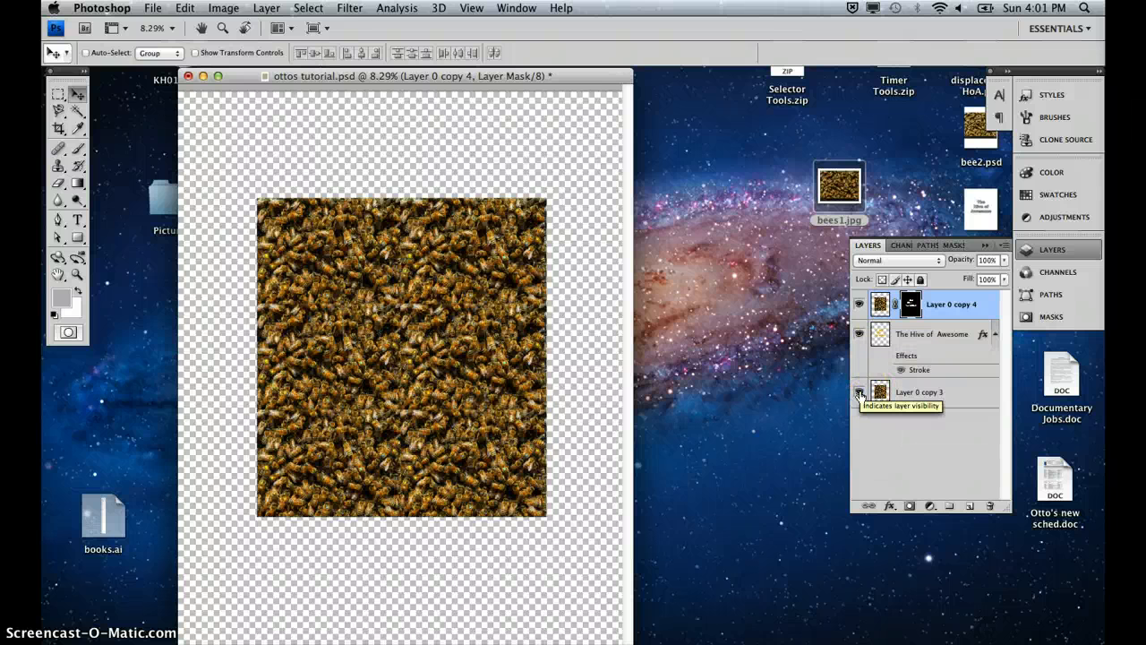
pyautogui.click(860, 394)
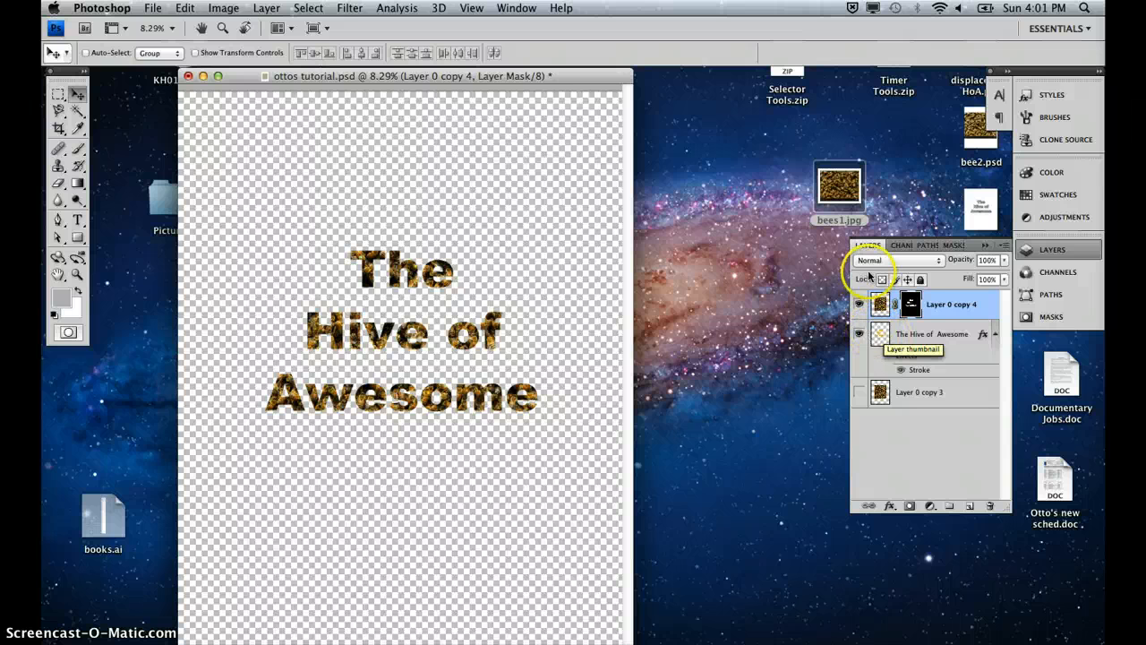
pyautogui.click(858, 392)
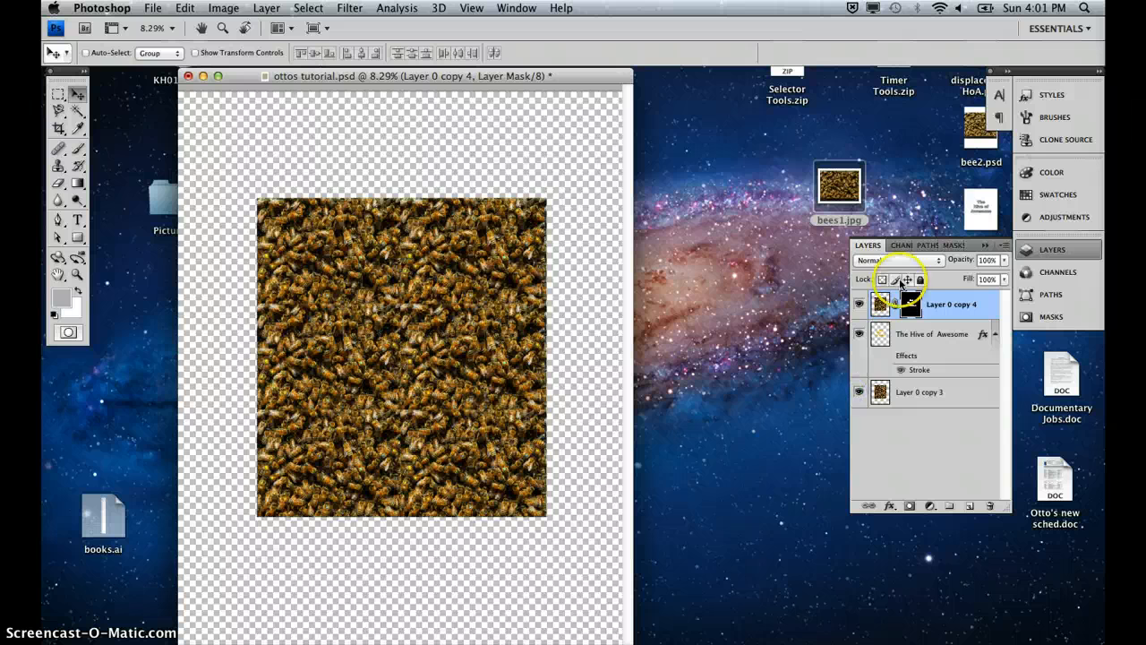
# Step: Try the Overlay, Soft Light, Multiply and Darken blend modes on the masked Layer 0 copy 4, ending on Overlay
pyautogui.click(899, 260)
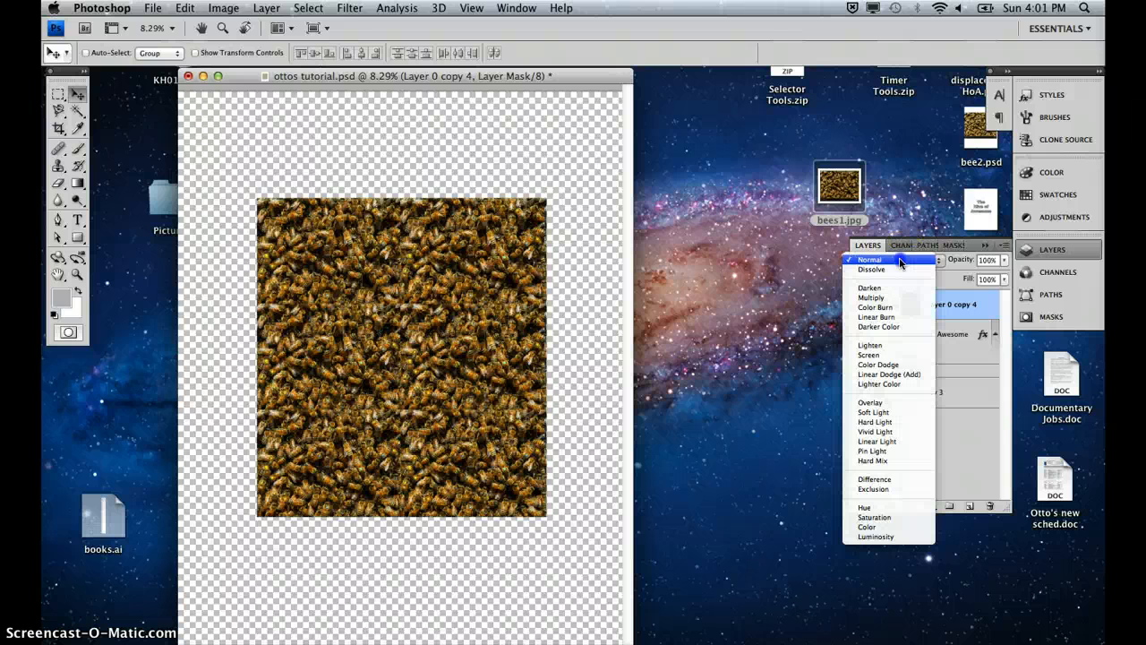
pyautogui.click(879, 402)
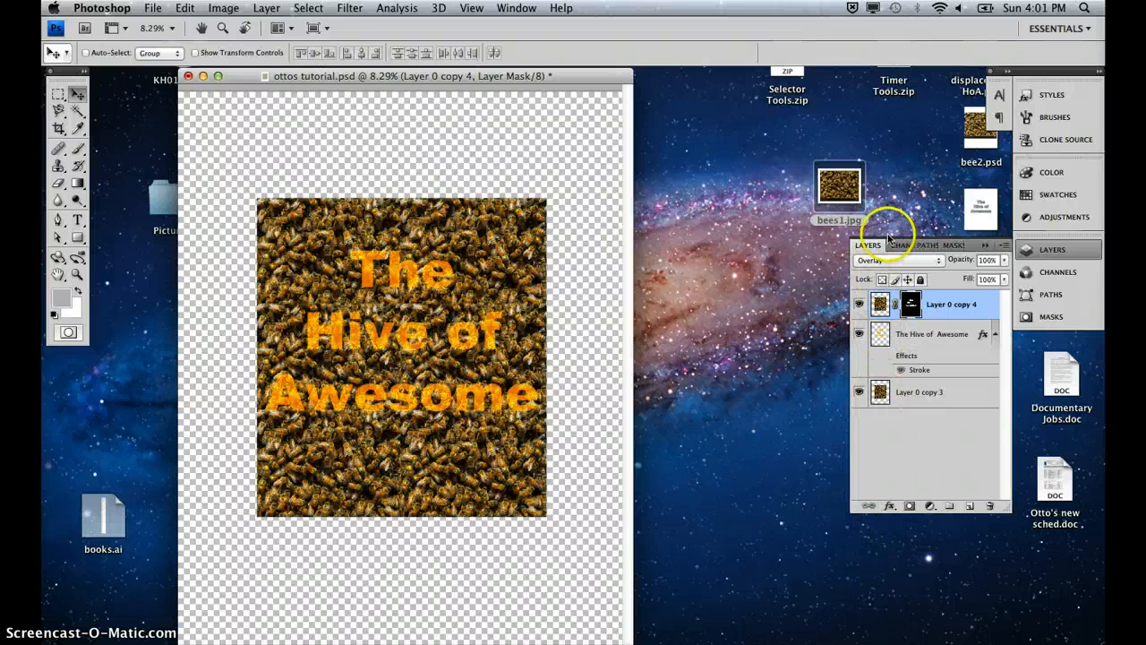
pyautogui.click(880, 260)
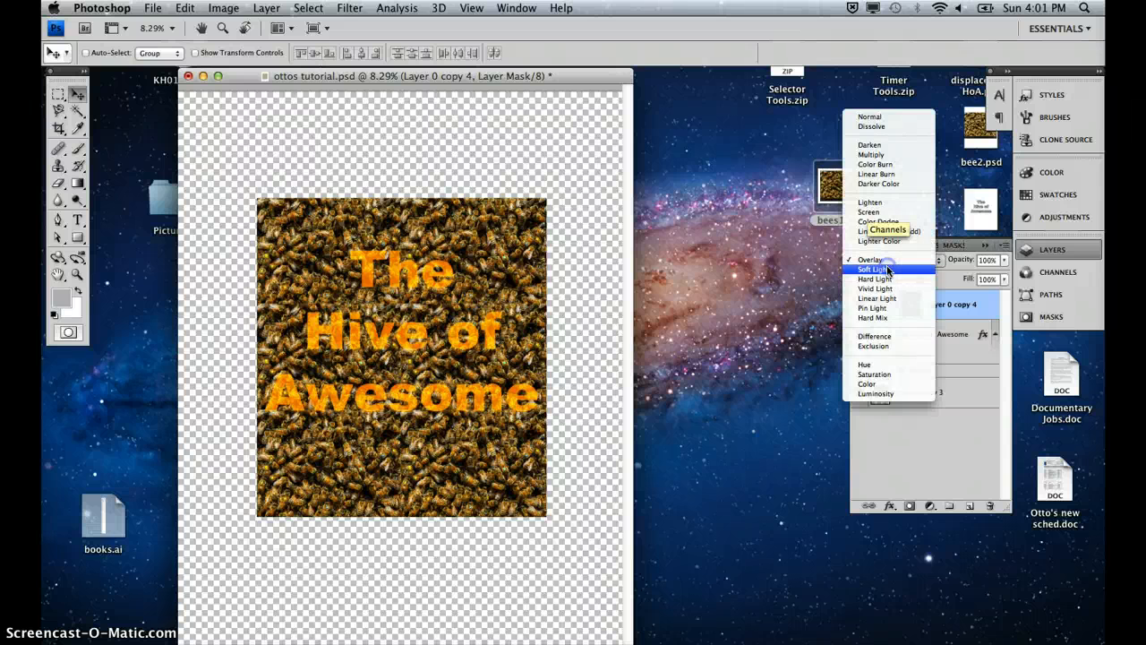
pyautogui.click(889, 270)
pyautogui.click(888, 260)
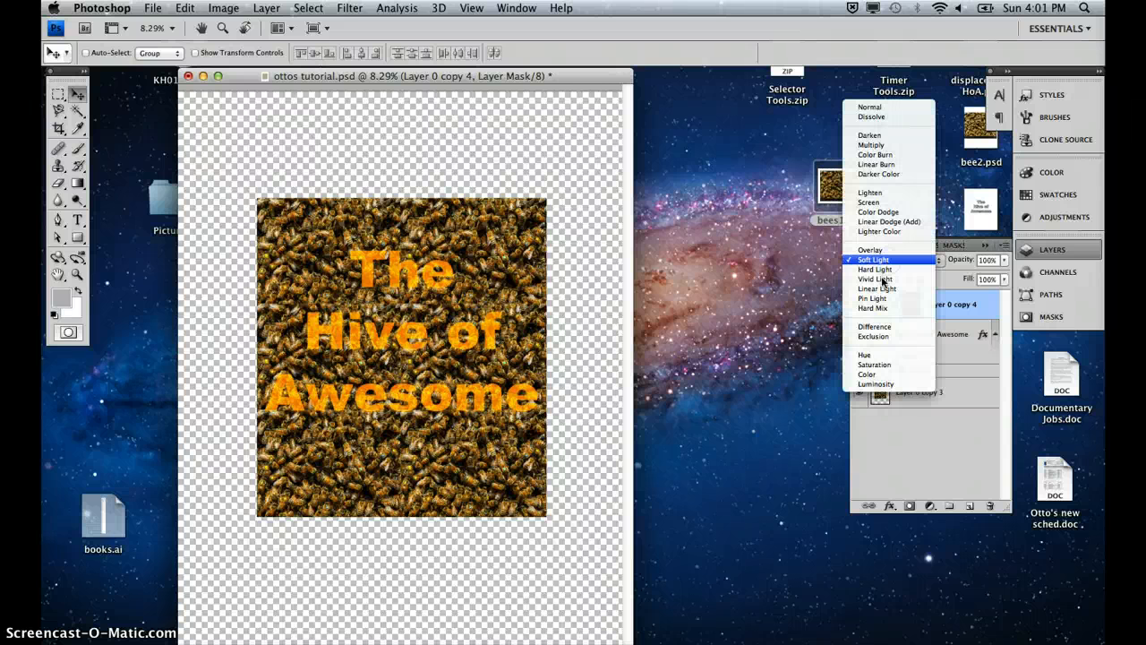
pyautogui.click(873, 145)
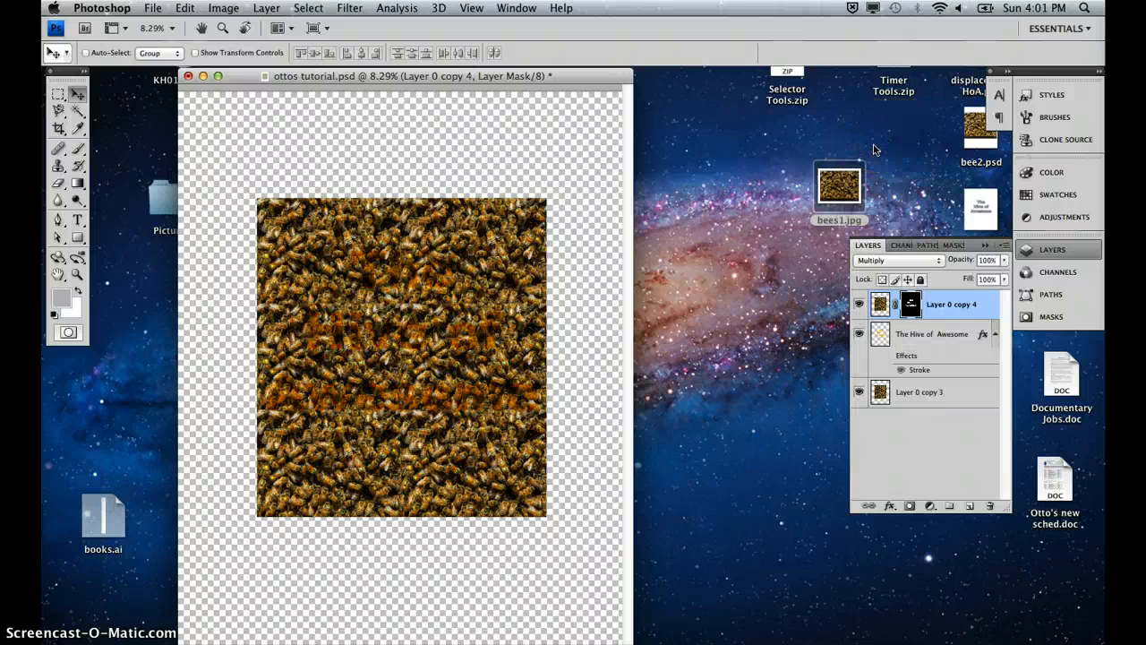
pyautogui.click(893, 261)
pyautogui.click(891, 251)
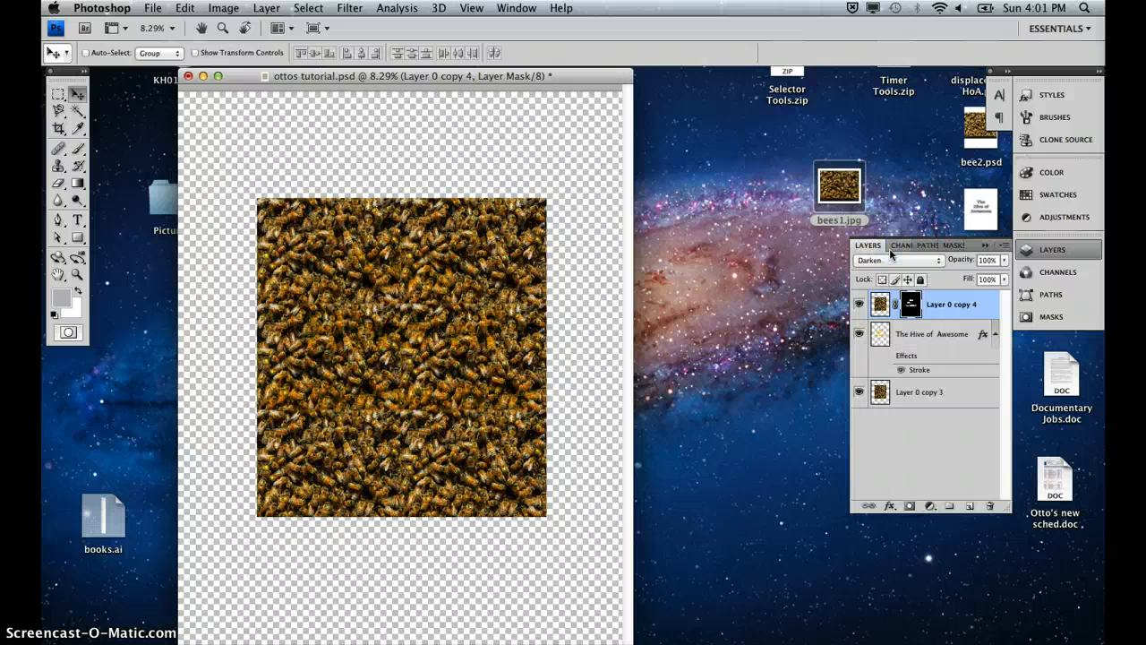
pyautogui.click(891, 260)
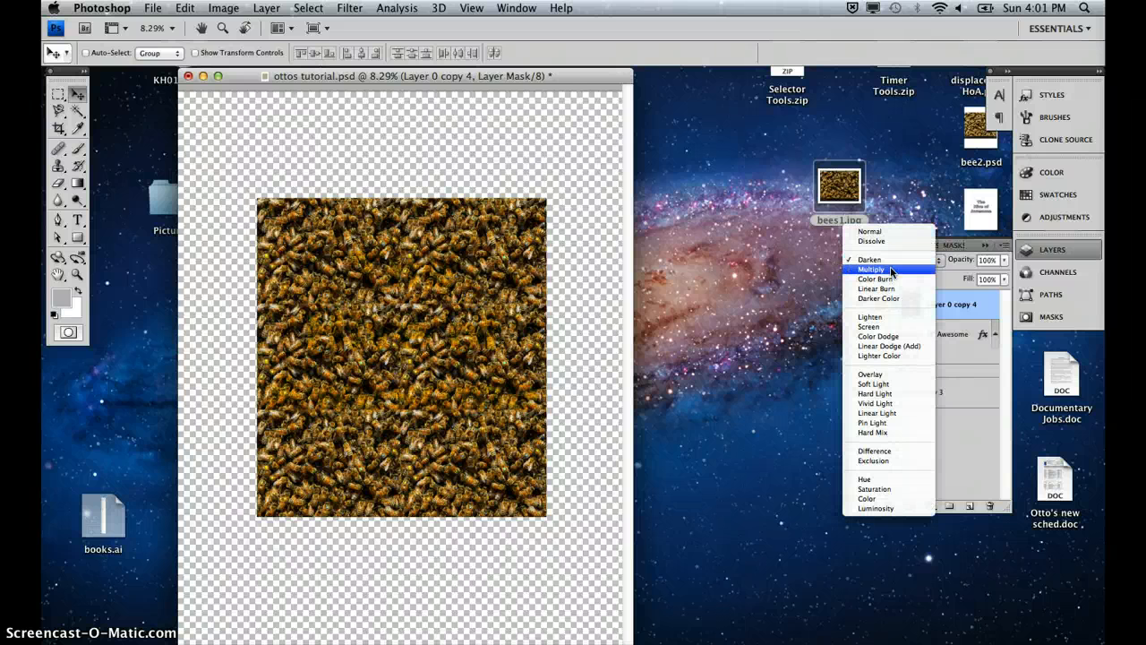
pyautogui.click(892, 270)
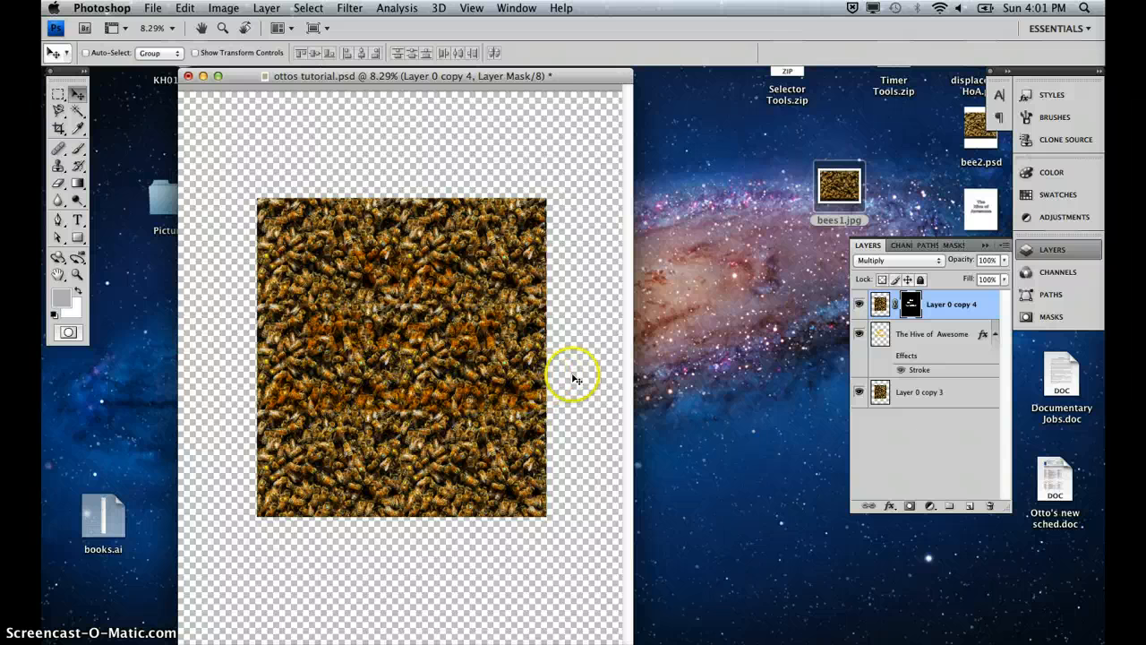
pyautogui.click(884, 261)
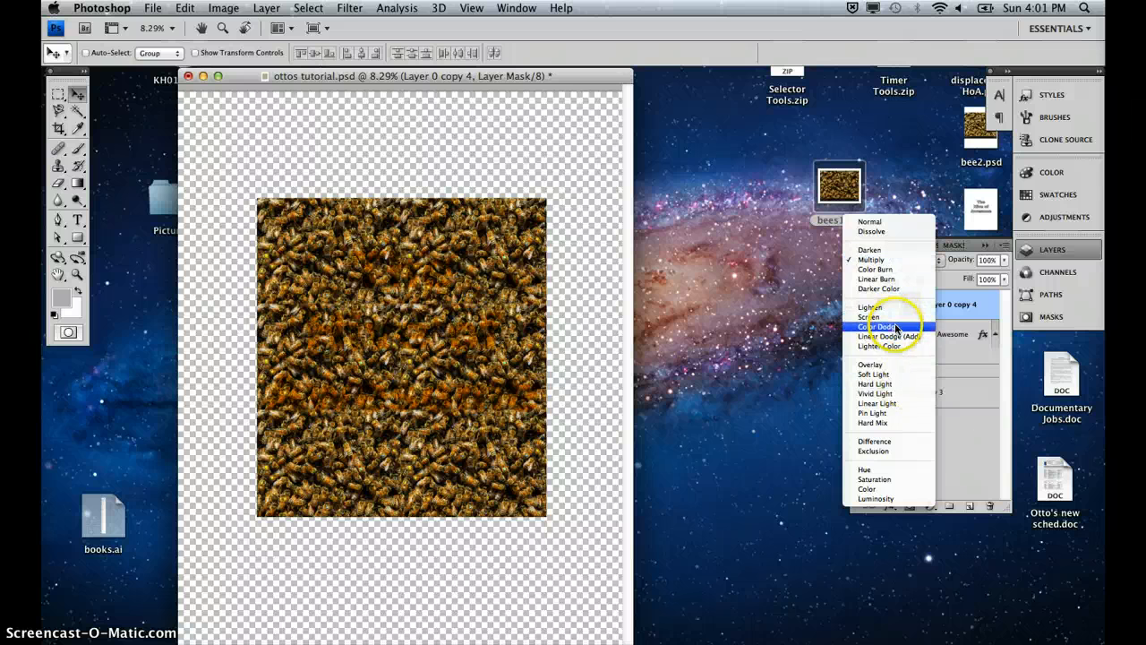
pyautogui.click(896, 365)
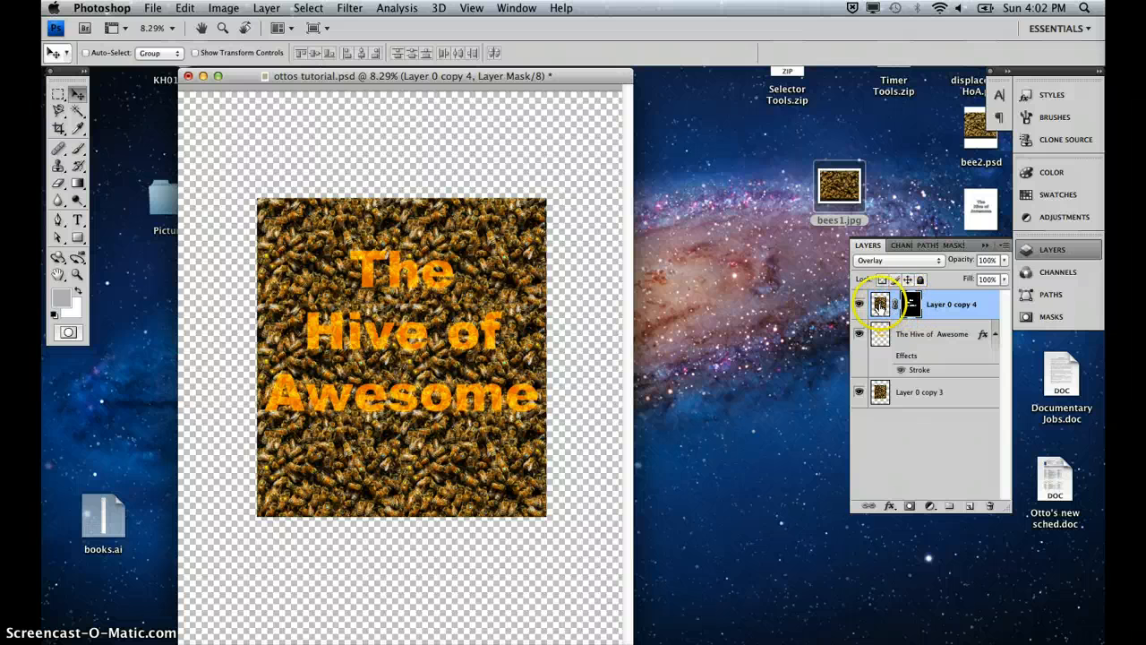
# Step: Unlink the mask of Layer 0 copy 4 and apply Displace to its bees image at 10 horizontal and vertical scale, using displacementtext.psd as the map
pyautogui.click(881, 305)
pyautogui.click(881, 305)
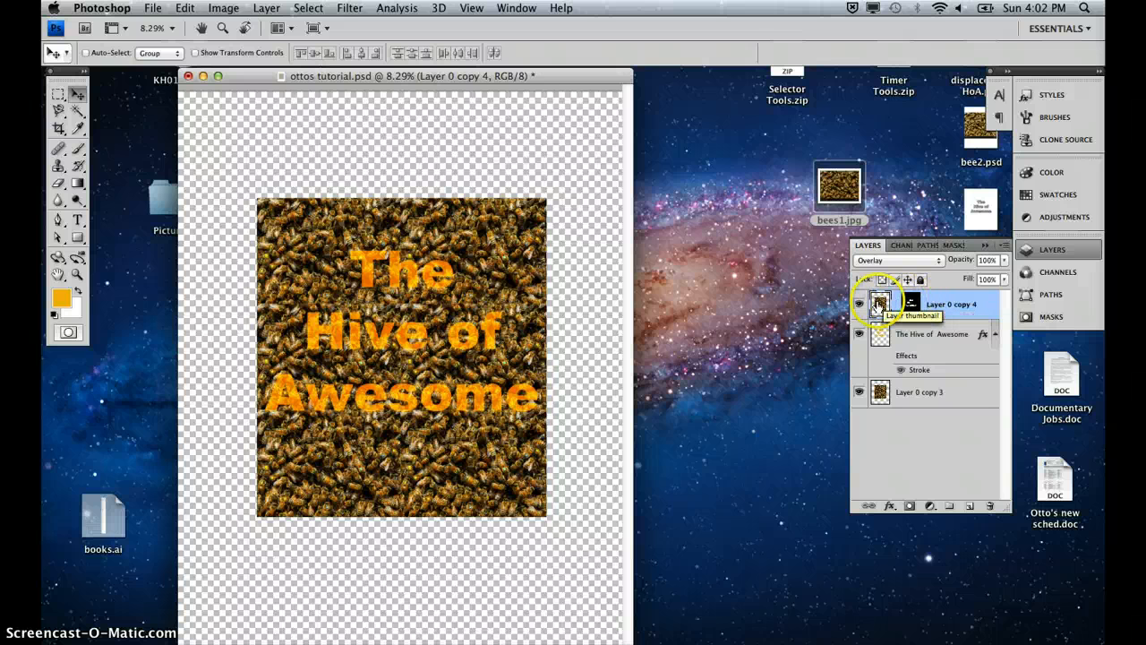
pyautogui.click(349, 8)
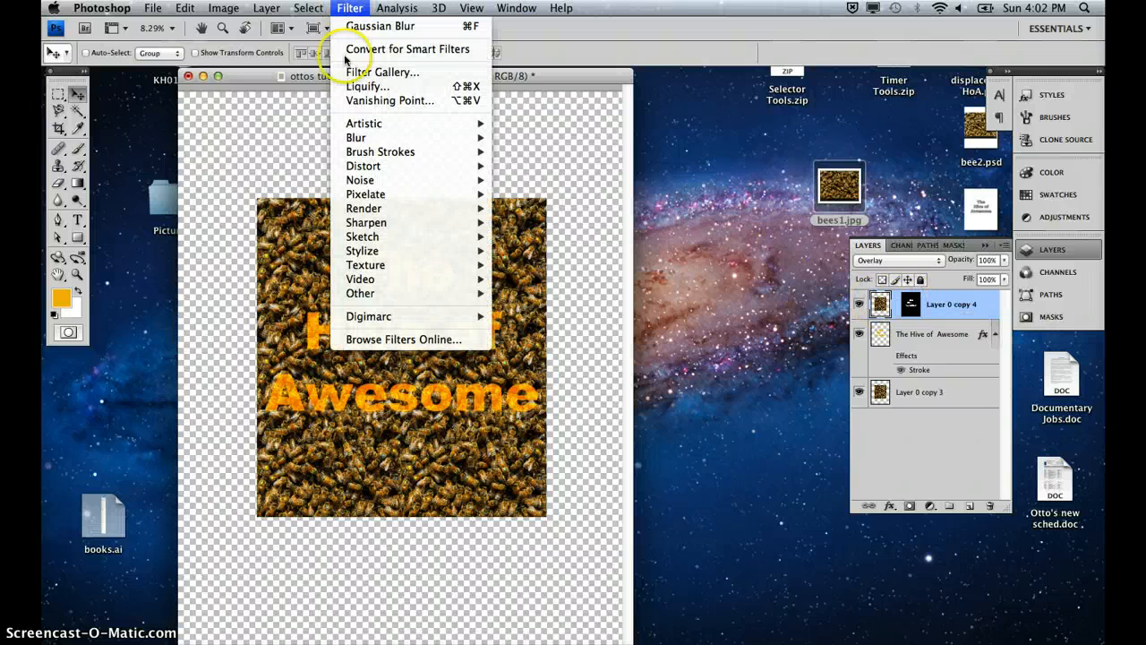
pyautogui.click(356, 137)
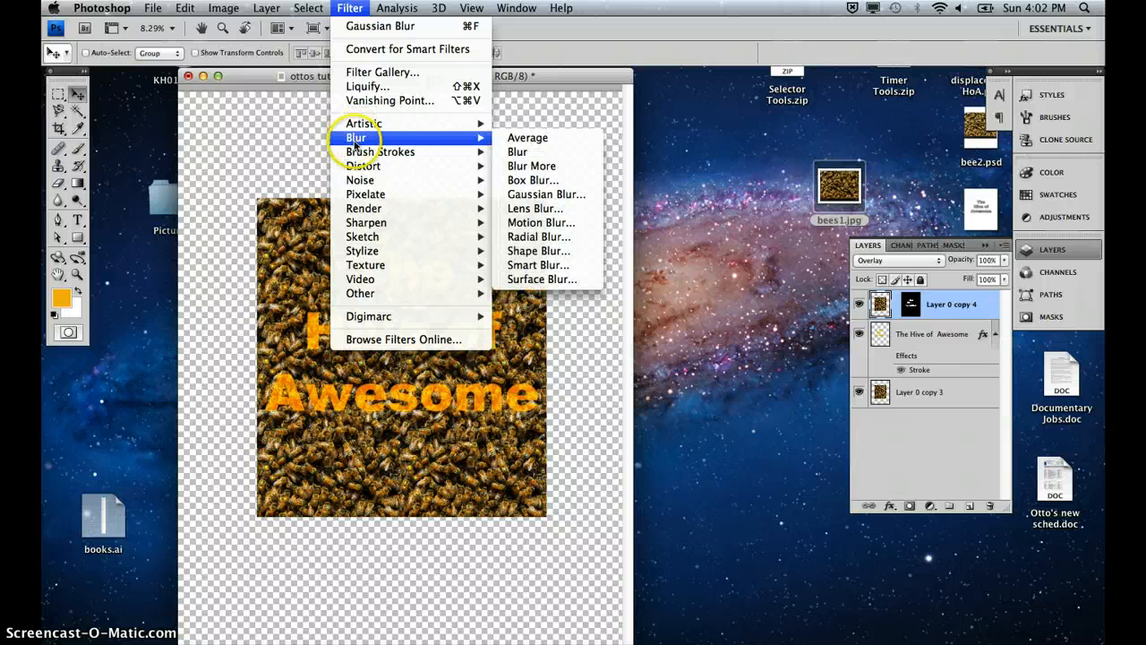
pyautogui.moveTo(475, 166)
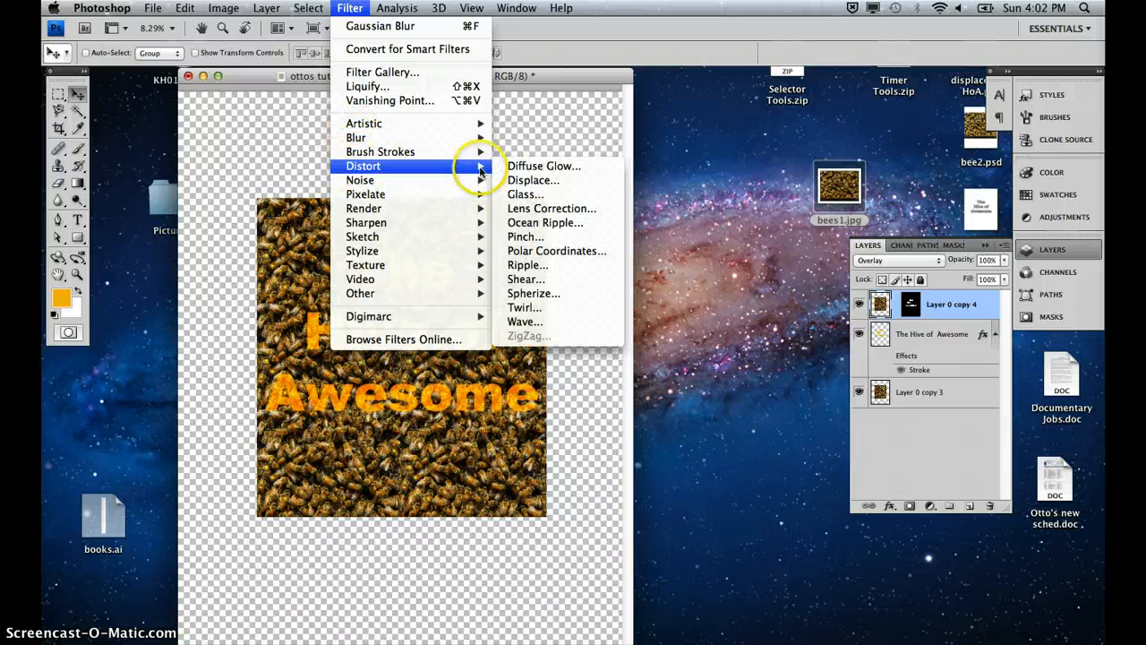
pyautogui.click(518, 181)
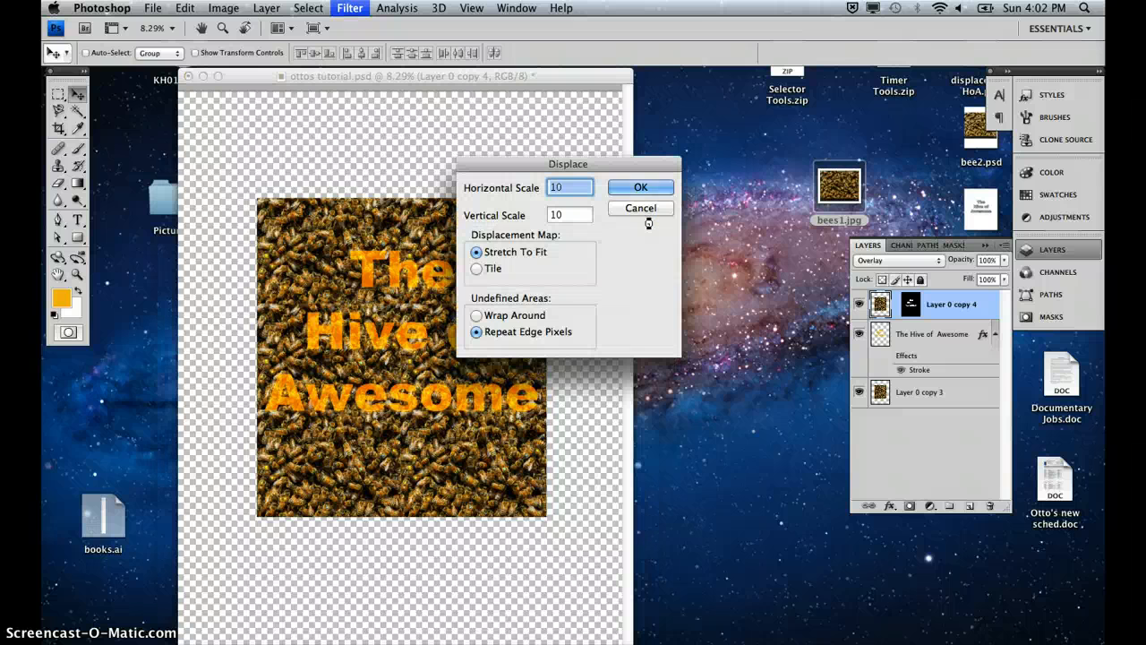
pyautogui.click(641, 187)
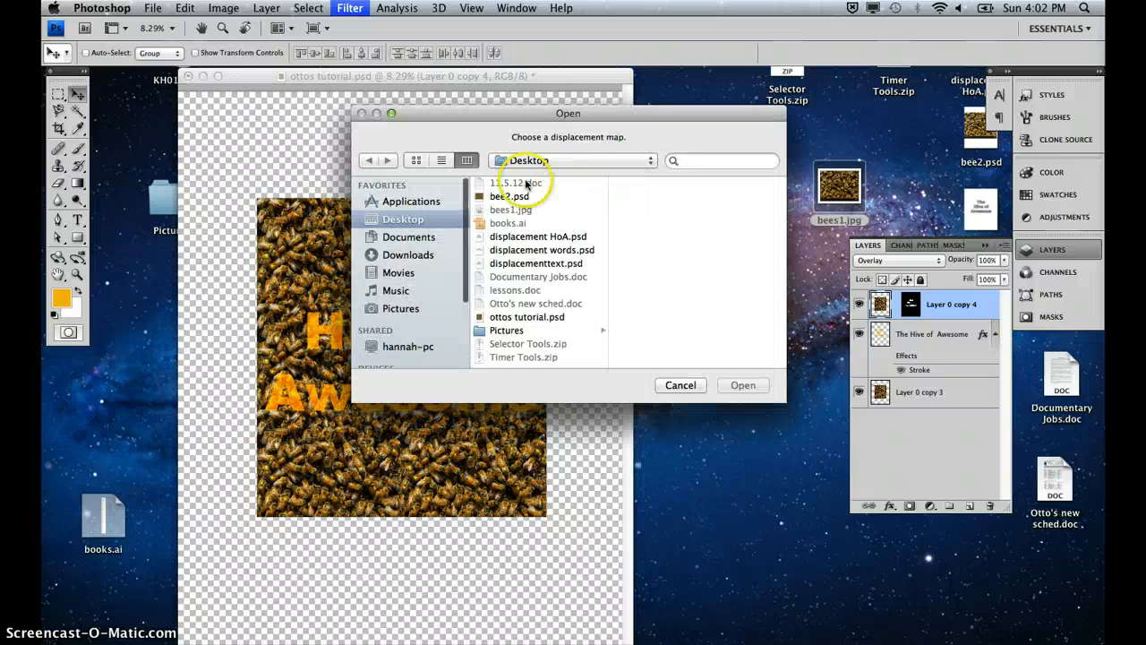
pyautogui.click(543, 251)
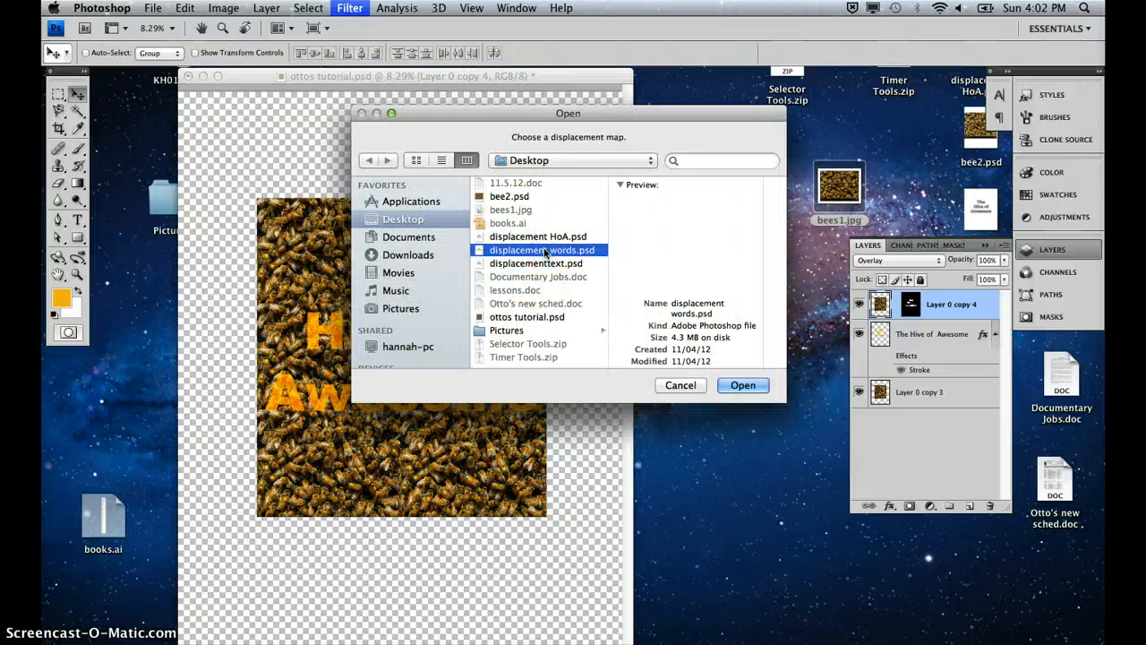
pyautogui.click(745, 387)
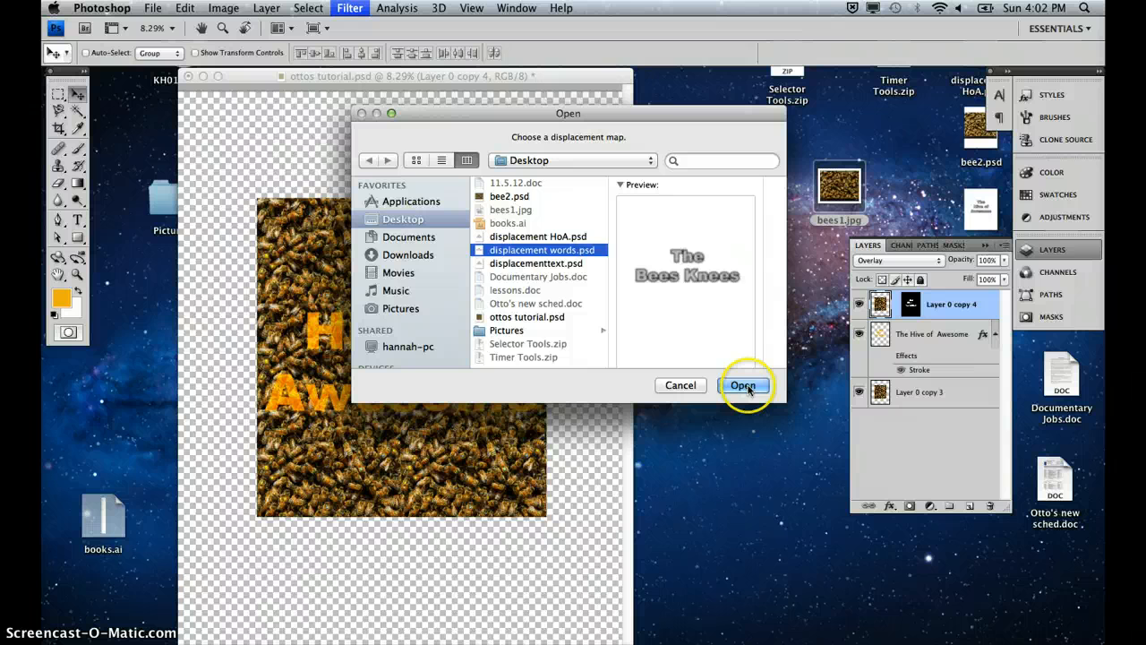
pyautogui.click(564, 264)
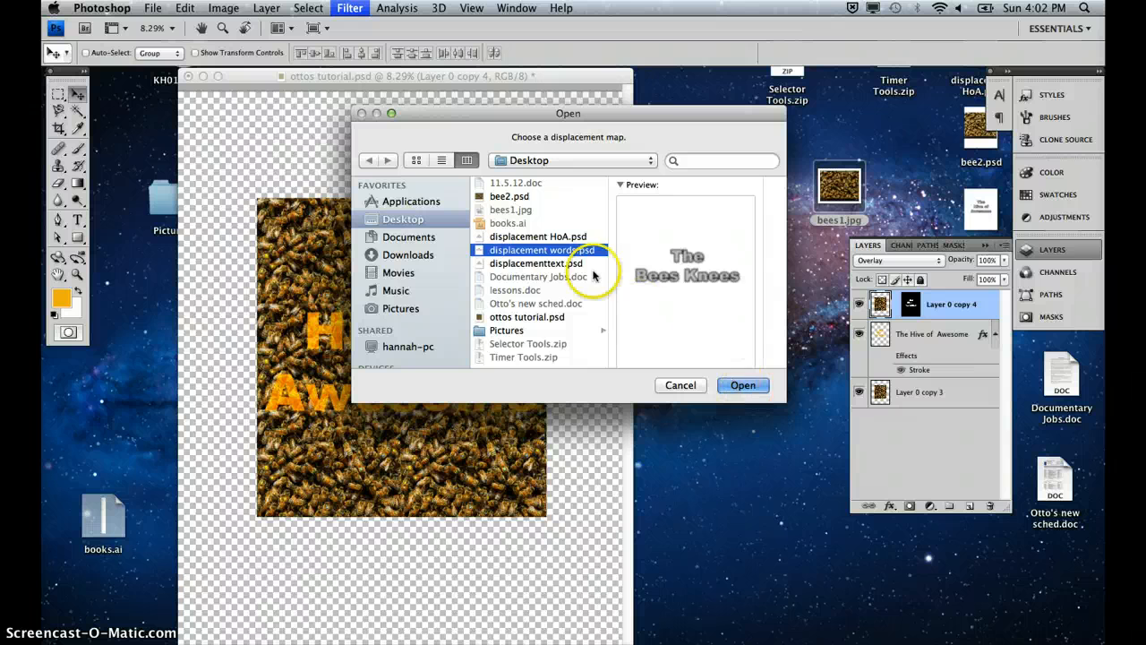
pyautogui.click(573, 267)
pyautogui.click(741, 387)
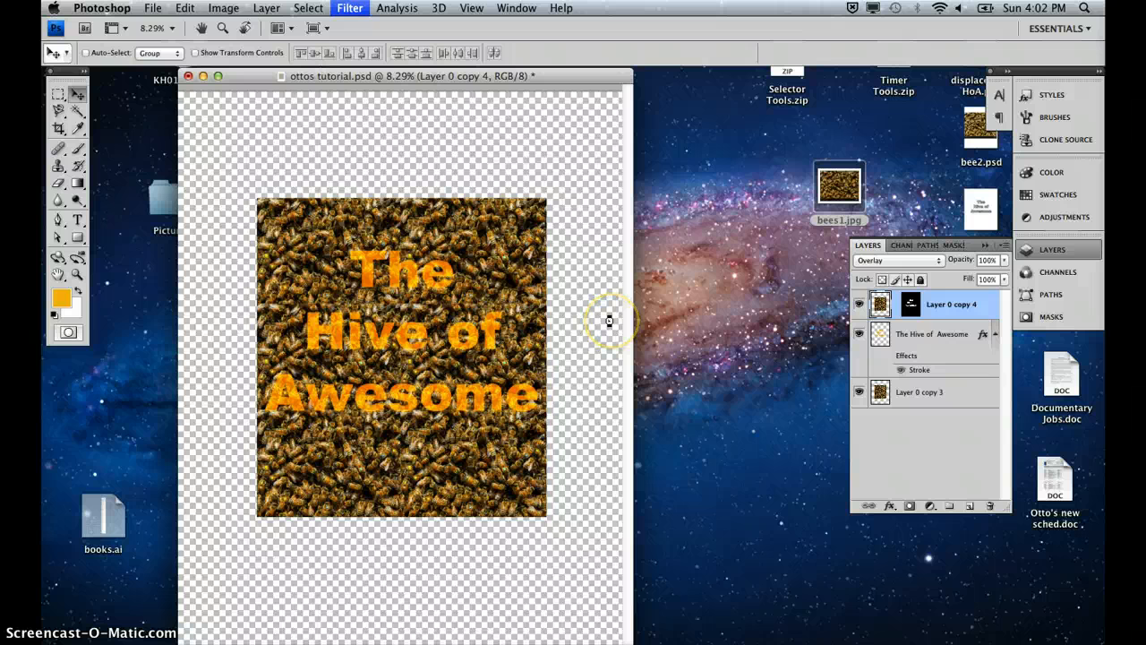
# Step: Set the blend mode of Layer 0 copy 4 to Normal
pyautogui.click(882, 261)
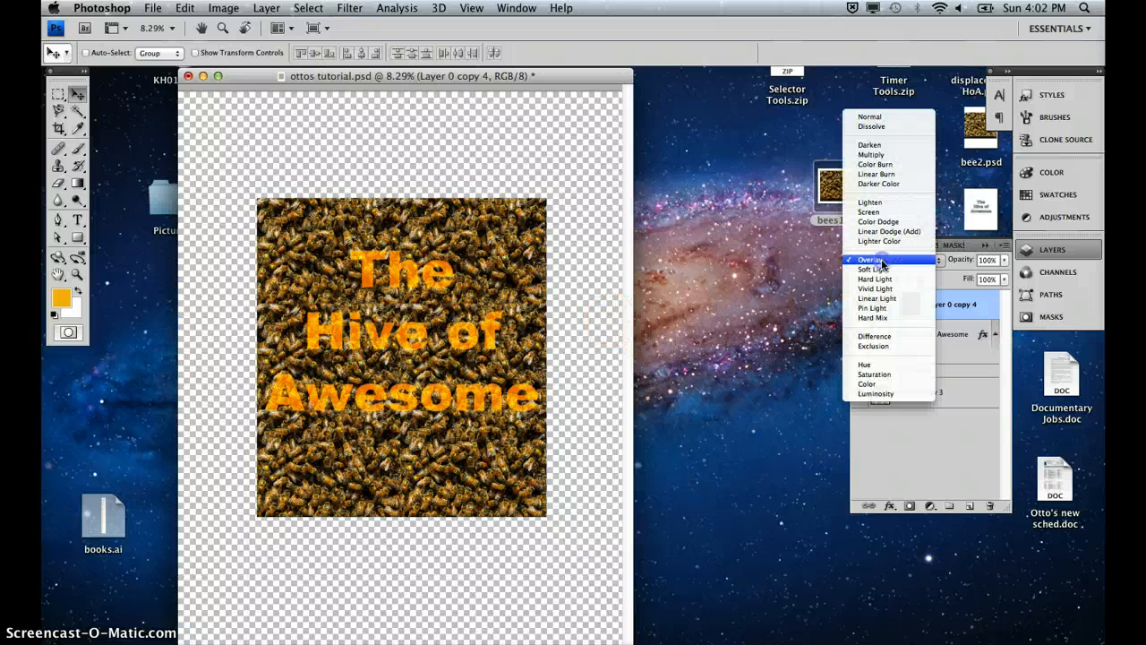
pyautogui.click(886, 117)
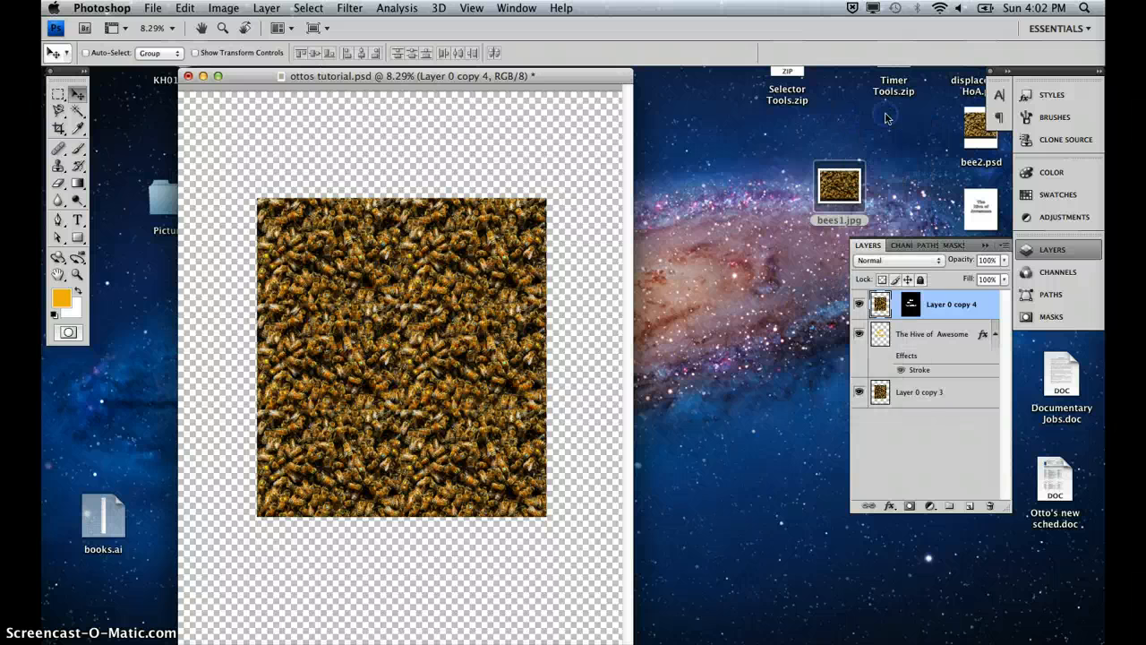
# Step: Show the layer effects of The Hive of Awesome and compare the title with and without its Stroke, leaving the Stroke shown
pyautogui.click(894, 356)
pyautogui.click(889, 357)
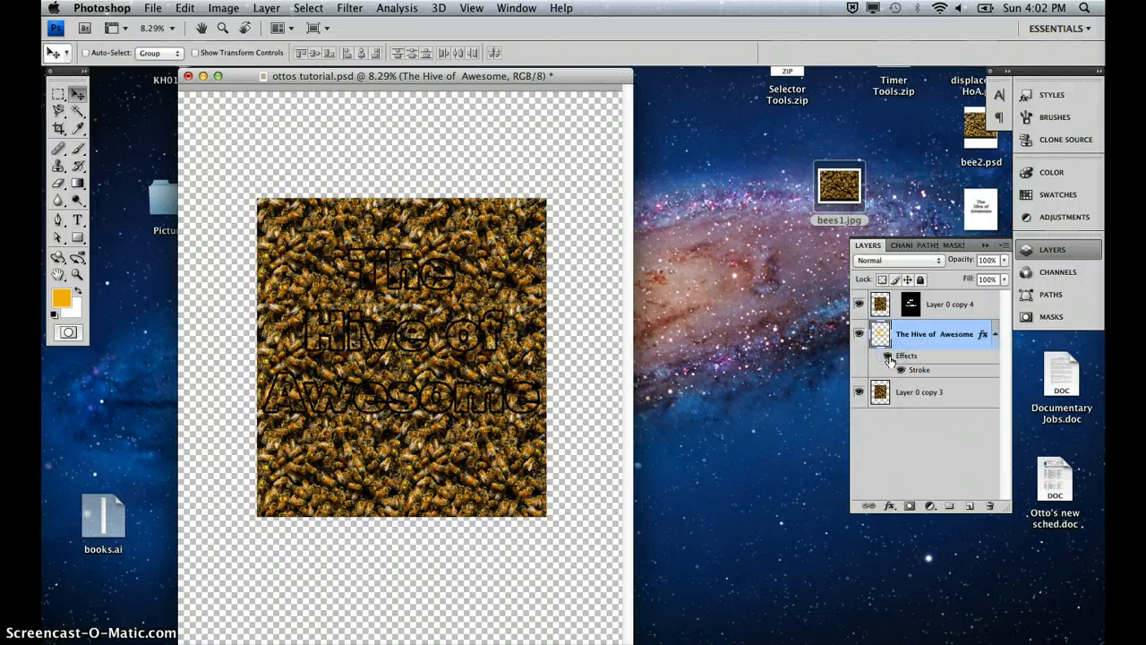
pyautogui.click(900, 370)
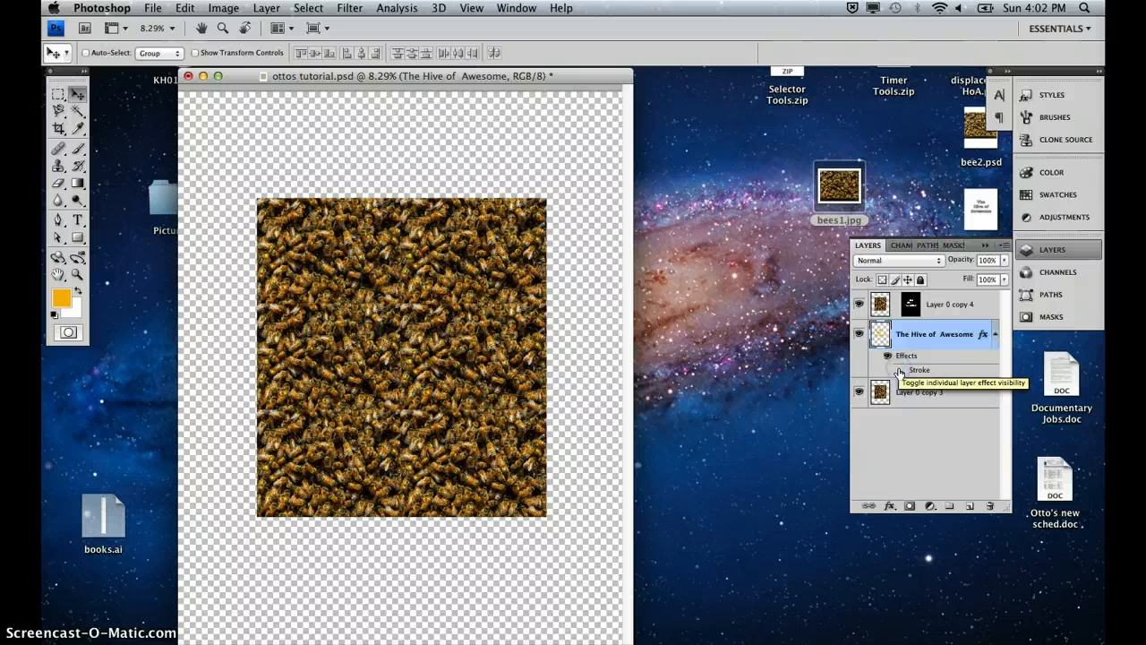
pyautogui.click(900, 370)
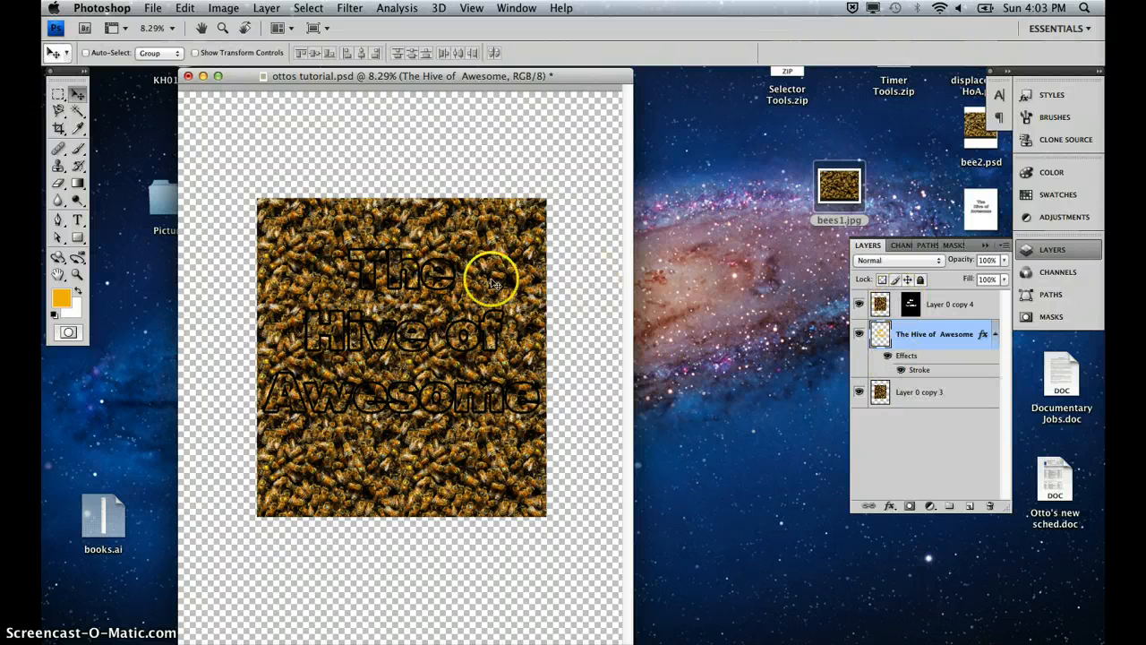
# Step: Shift The Hive of Awesome title slightly beneath the masked bees layer, then restore its original position
pyautogui.click(78, 95)
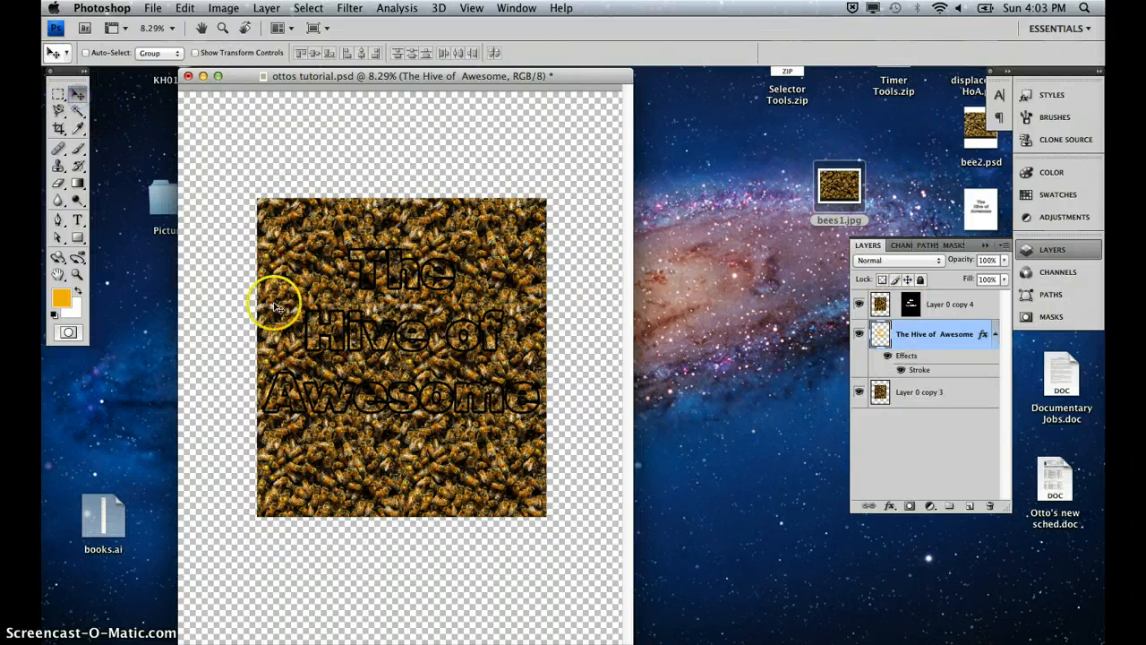
pyautogui.moveTo(369, 345); pyautogui.dragTo(403, 345)
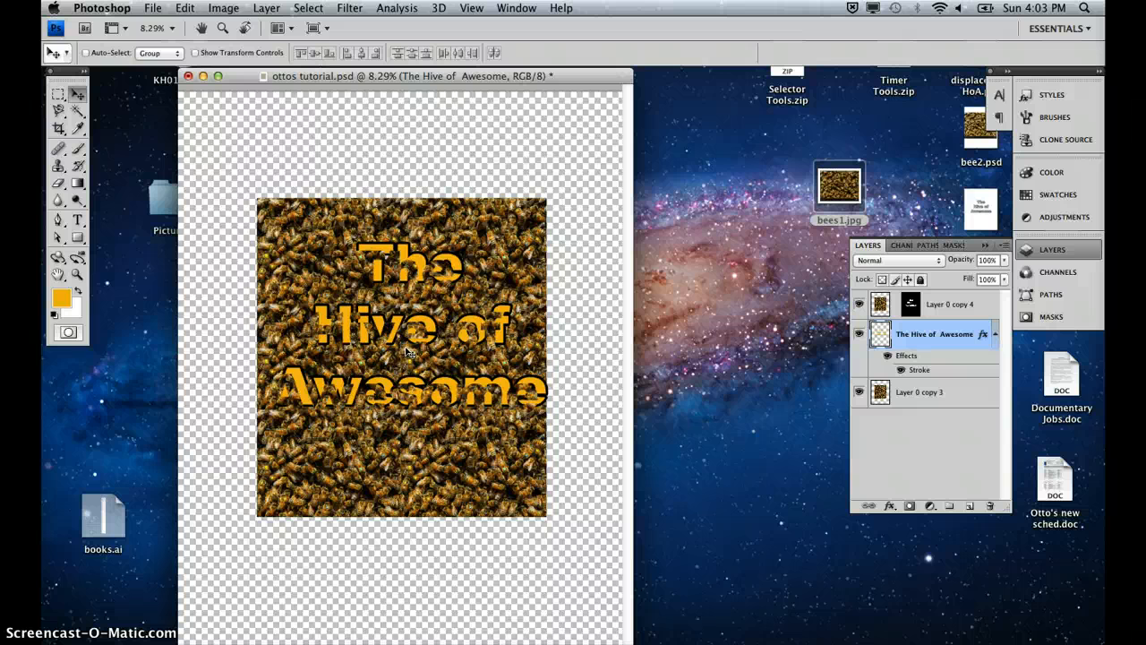
pyautogui.moveTo(405, 352); pyautogui.dragTo(406, 352)
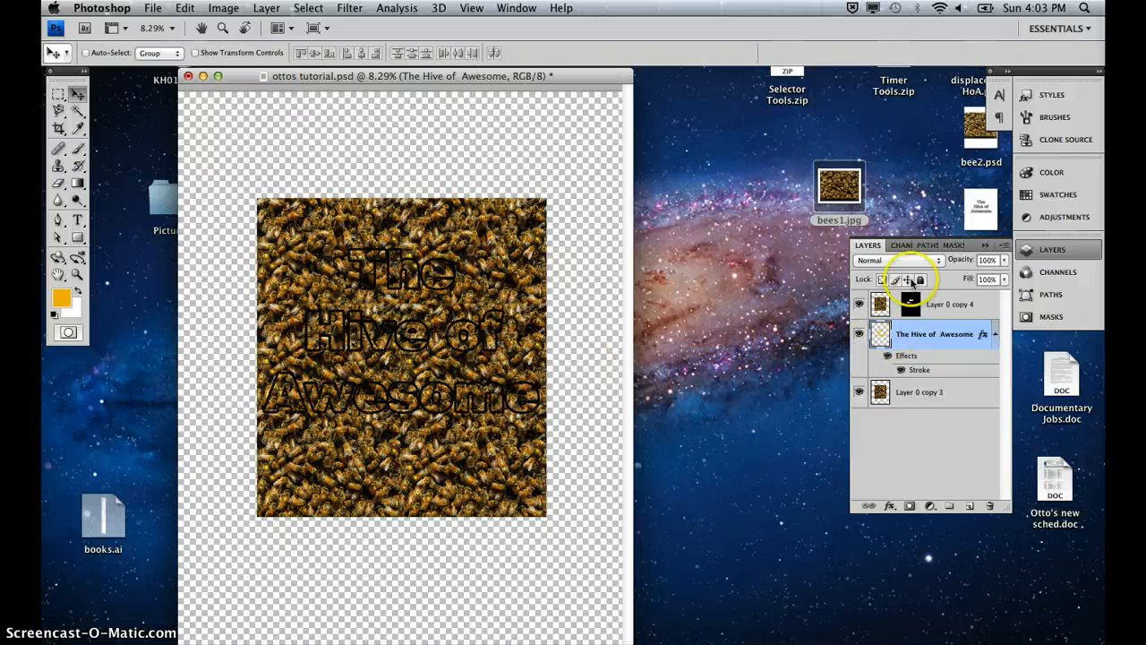
# Step: Set the blend mode of Layer 0 copy 4 to Overlay and inspect the bee texture in the title up close
pyautogui.click(927, 306)
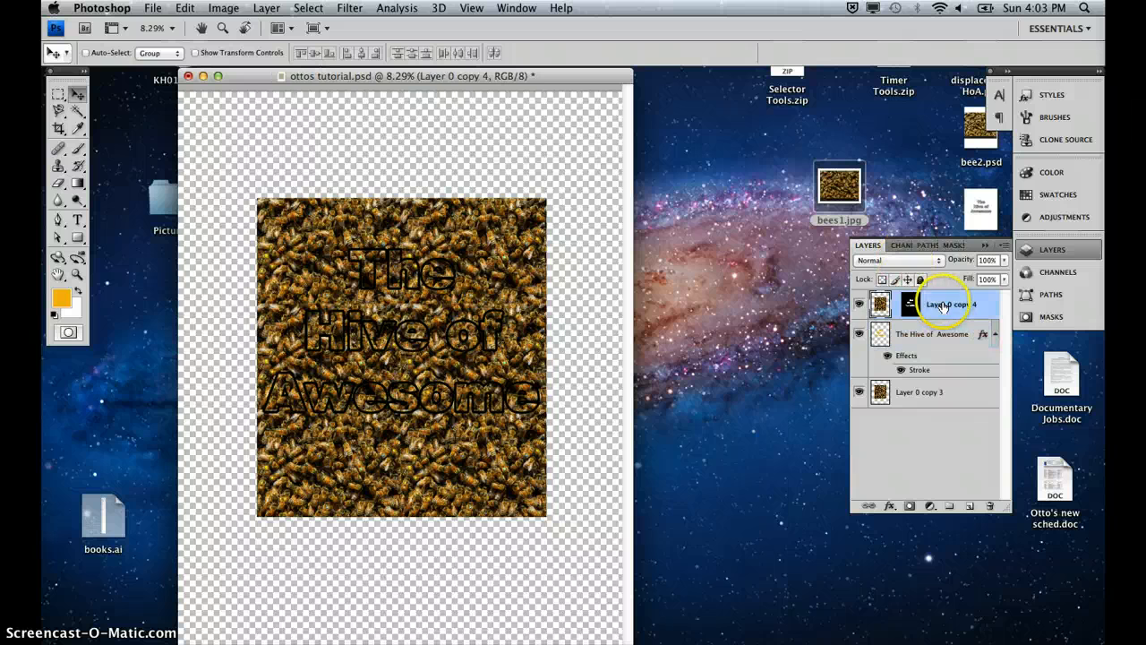
pyautogui.click(916, 261)
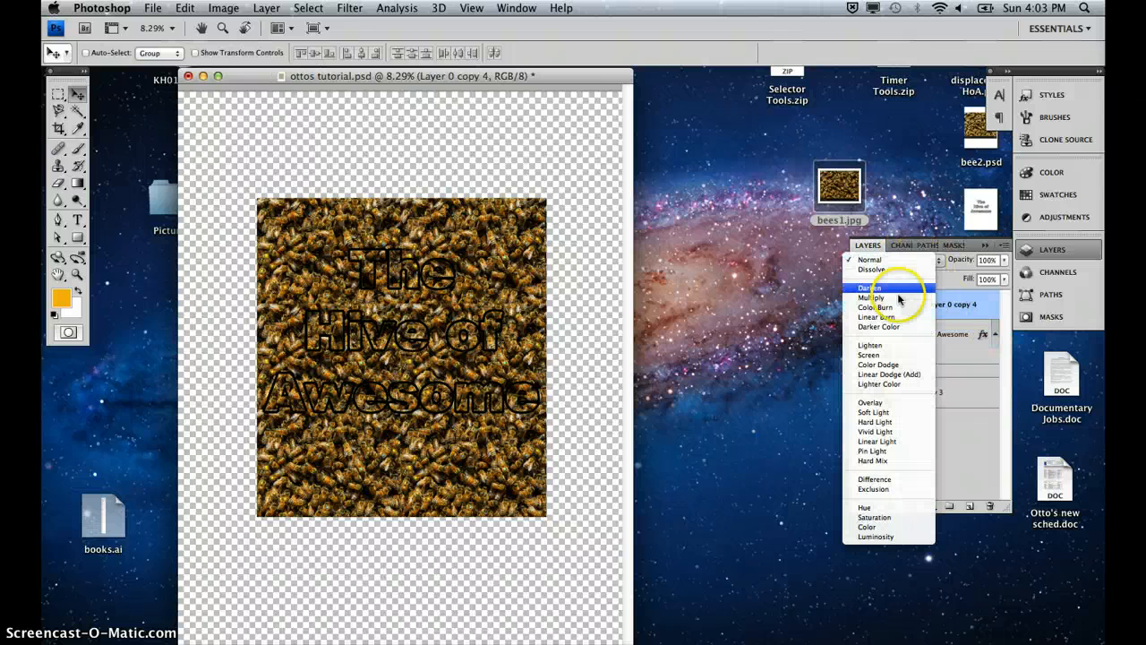
pyautogui.click(871, 404)
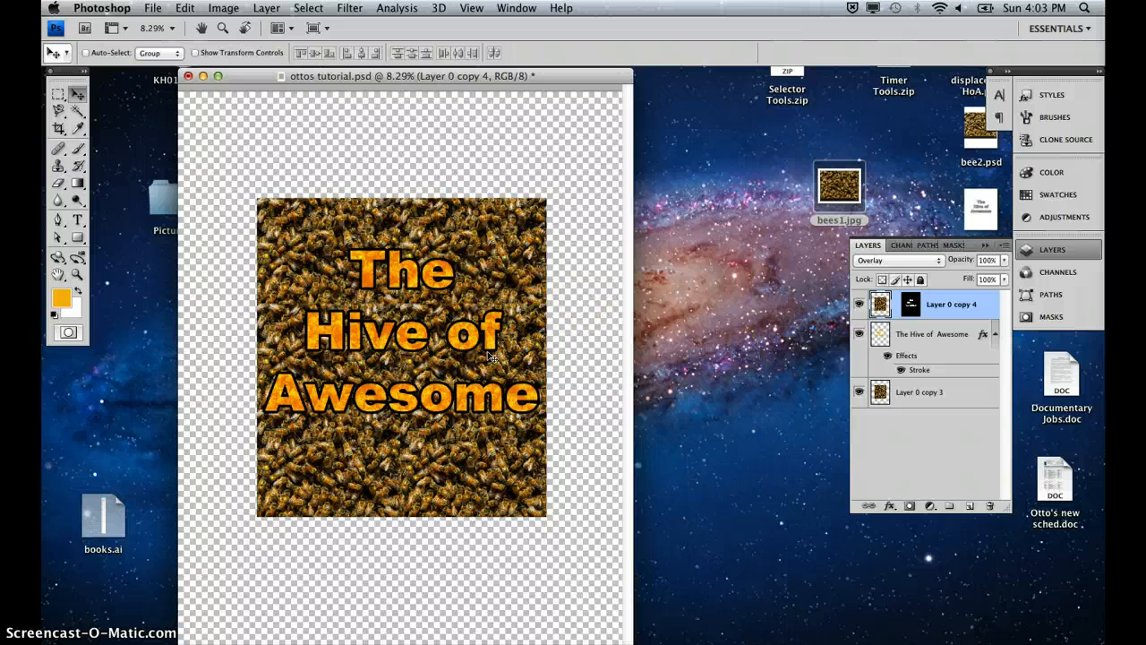
pyautogui.press('super+equal')
pyautogui.press('super+equal')
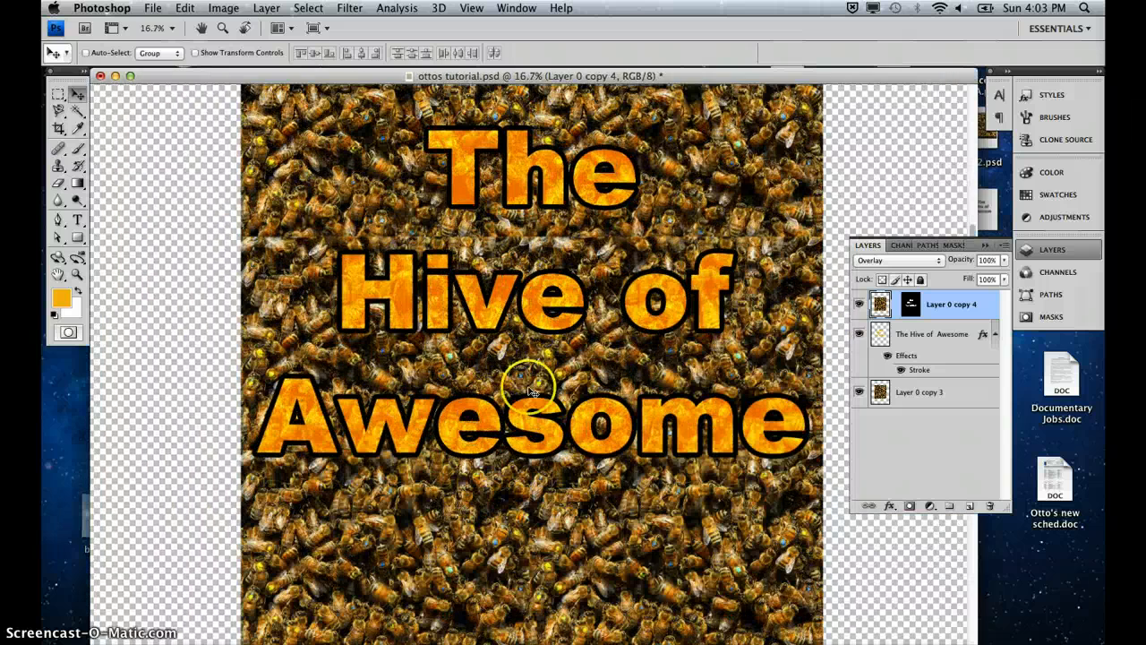
pyautogui.scroll(3, 557, 432)
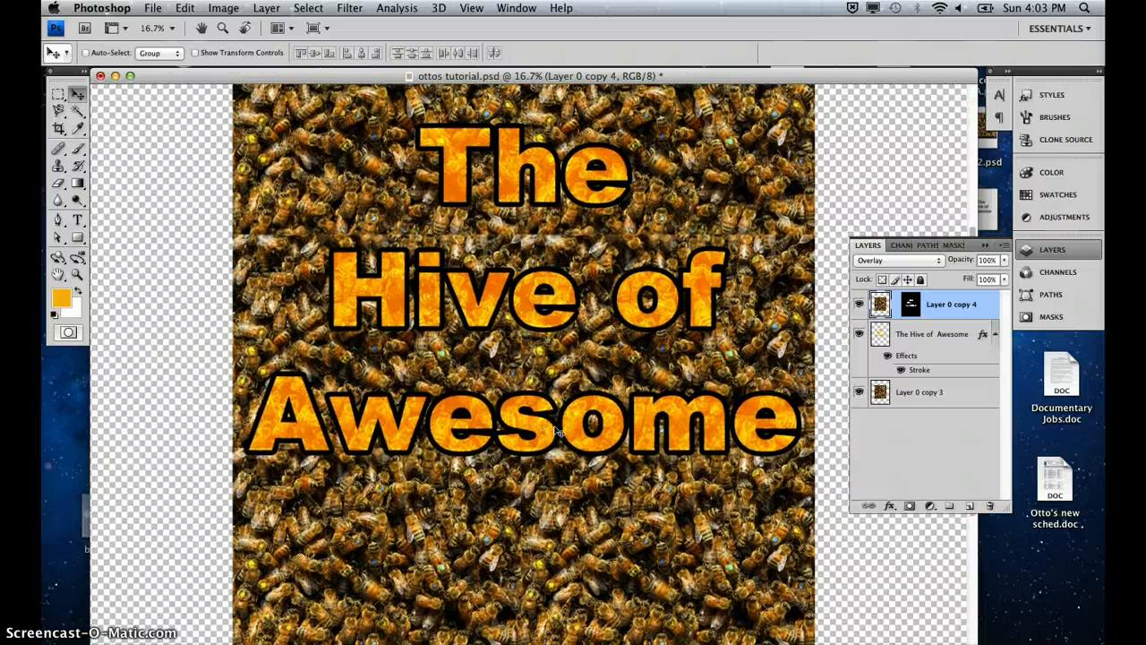